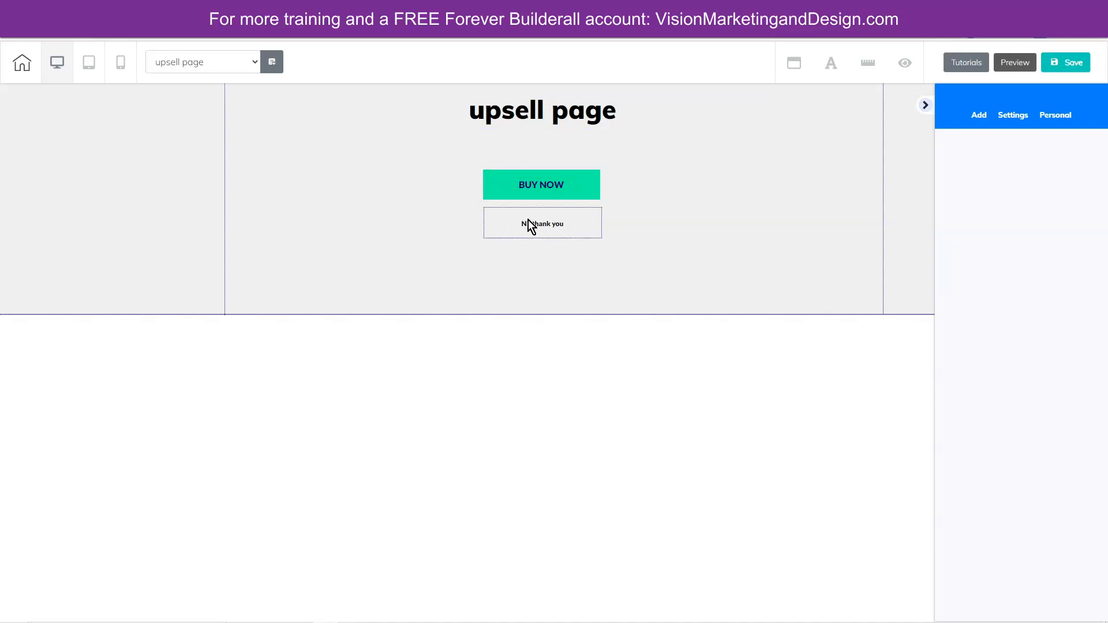
Step: Insert the Course Application Page template from the Application Page panels below the upsell buttons
{"action": "left_click", "coordinate": [977, 118]}
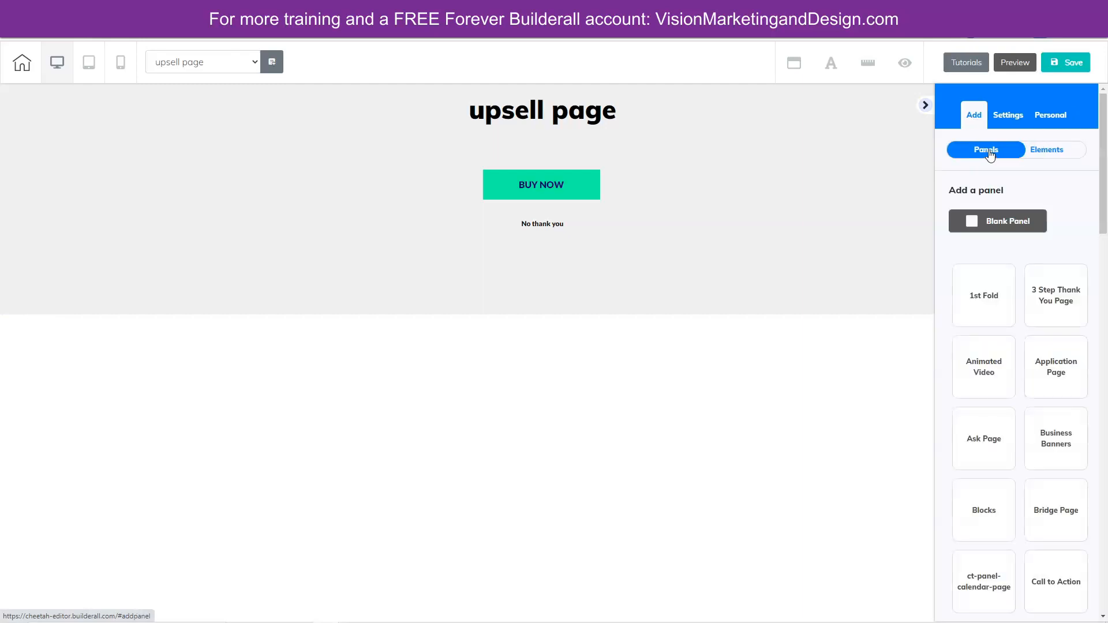
{"action": "scroll", "coordinate": [1036, 367], "scroll_direction": "down", "scroll_amount": 7}
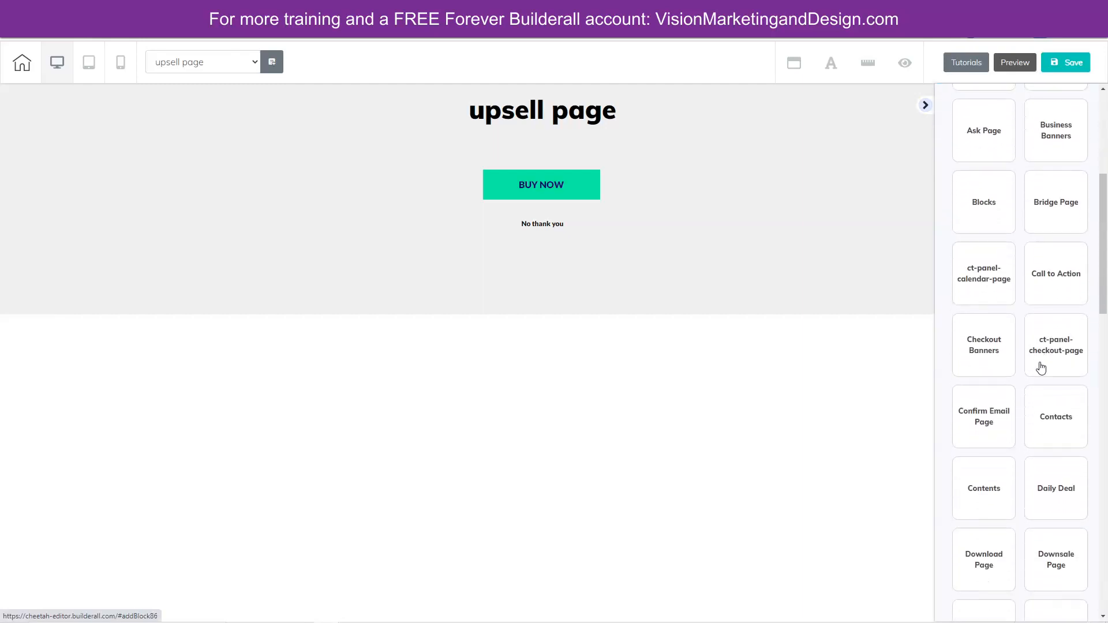
{"action": "scroll", "coordinate": [1035, 369], "scroll_direction": "down", "scroll_amount": 3}
{"action": "scroll", "coordinate": [1034, 371], "scroll_direction": "down", "scroll_amount": 3}
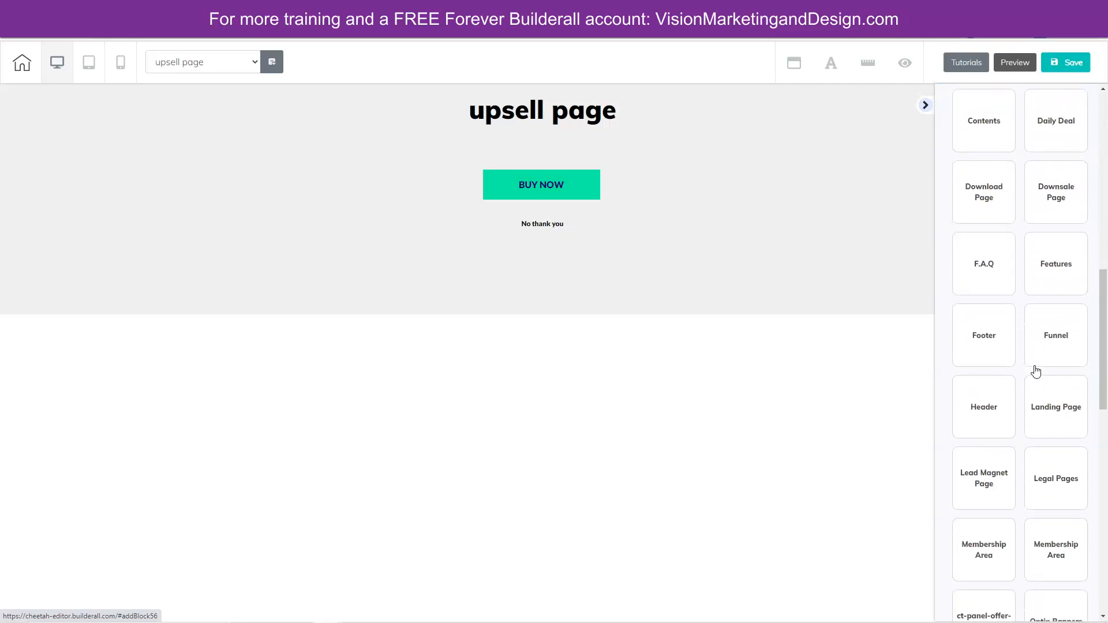
{"action": "scroll", "coordinate": [1063, 314], "scroll_direction": "up", "scroll_amount": 12}
{"action": "left_click", "coordinate": [1062, 314]}
{"action": "scroll", "coordinate": [1099, 441], "scroll_direction": "down", "scroll_amount": 5}
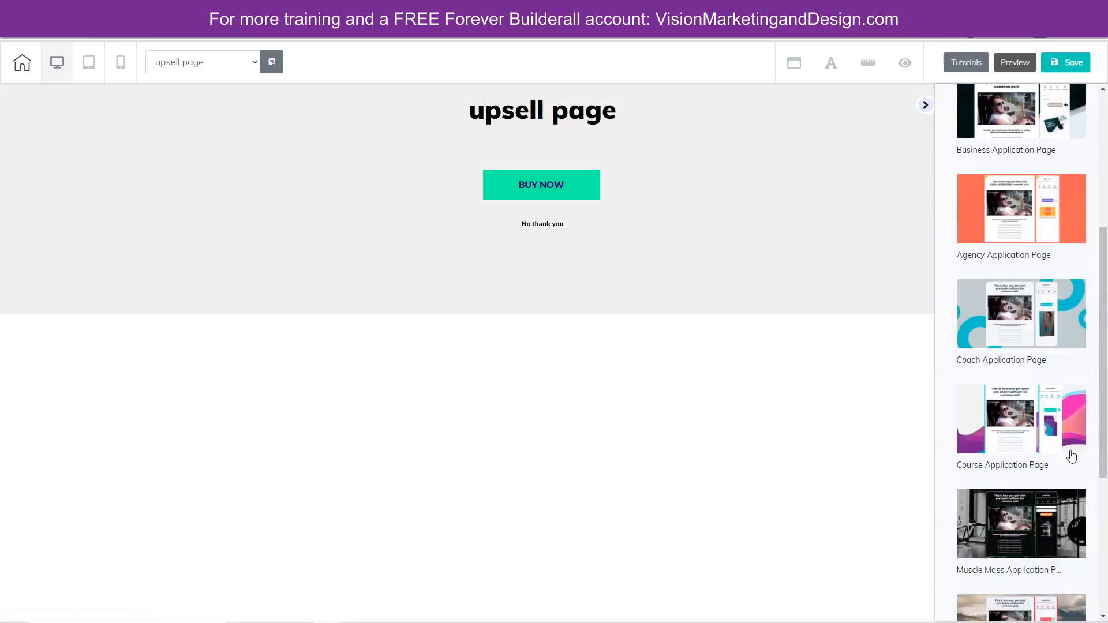
{"action": "scroll", "coordinate": [1067, 444], "scroll_direction": "down", "scroll_amount": 1}
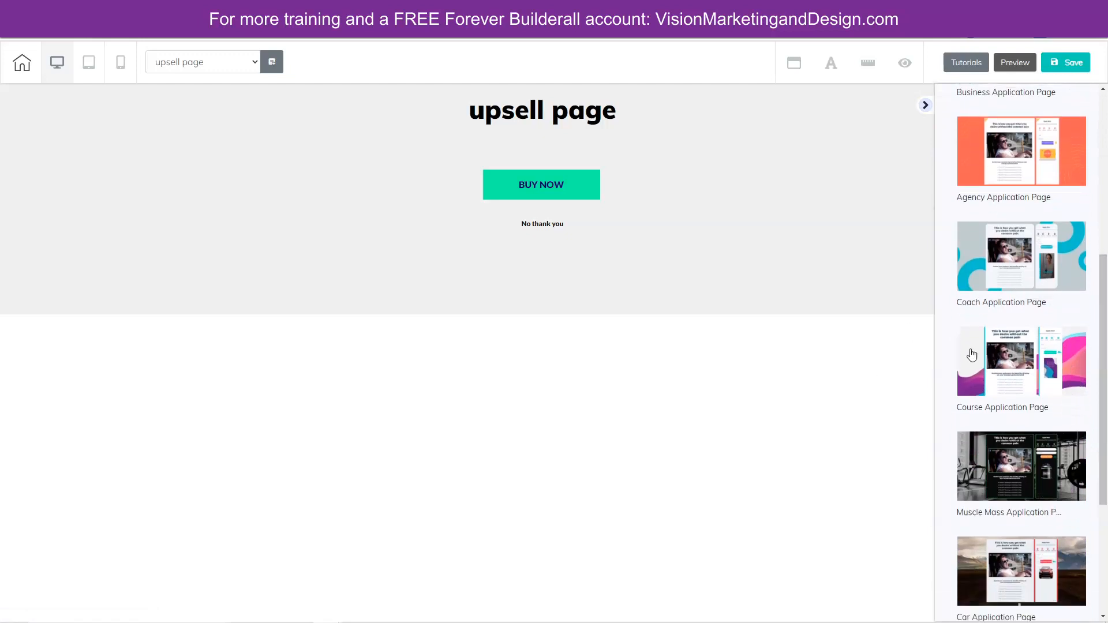
{"action": "left_click", "coordinate": [973, 355]}
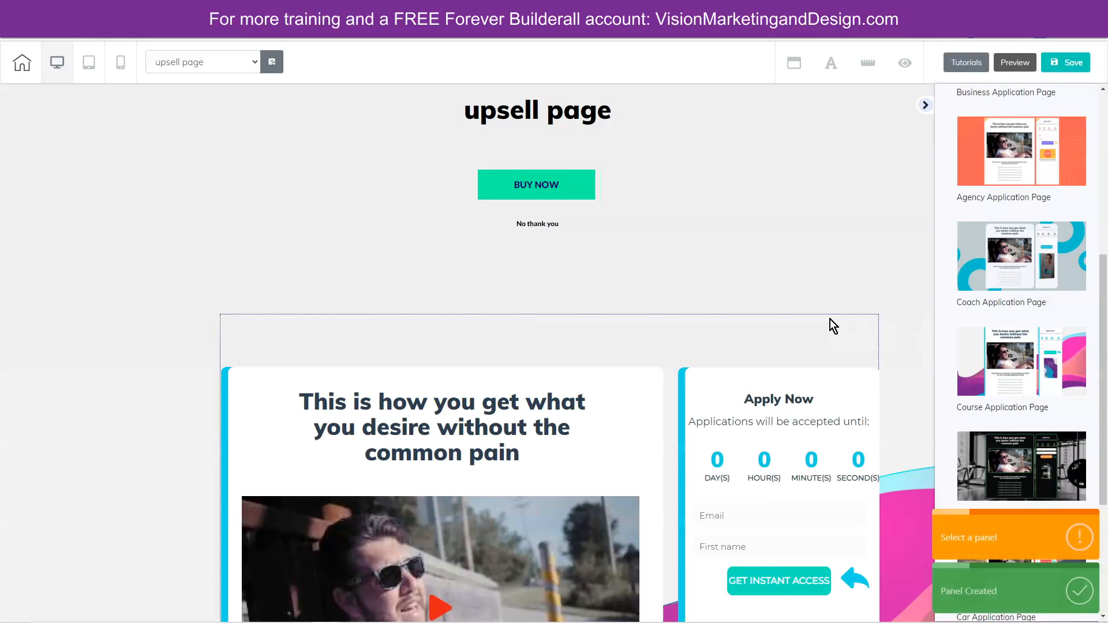
{"action": "scroll", "coordinate": [64, 334], "scroll_direction": "down", "scroll_amount": 3}
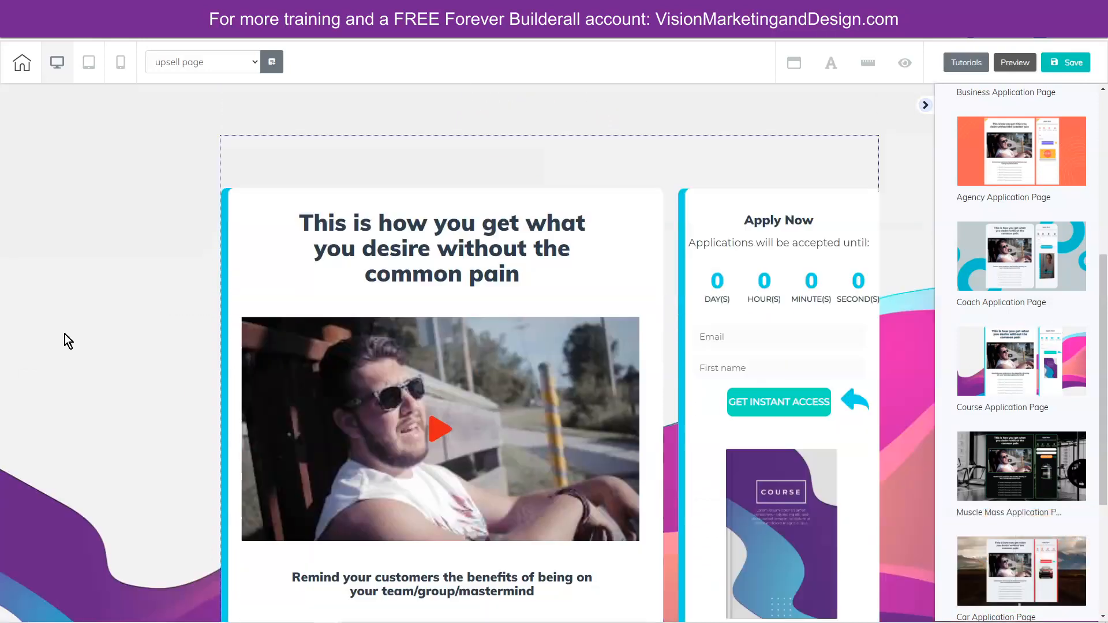
{"action": "scroll", "coordinate": [65, 335], "scroll_direction": "down", "scroll_amount": 1}
{"action": "scroll", "coordinate": [64, 334], "scroll_direction": "down", "scroll_amount": 1}
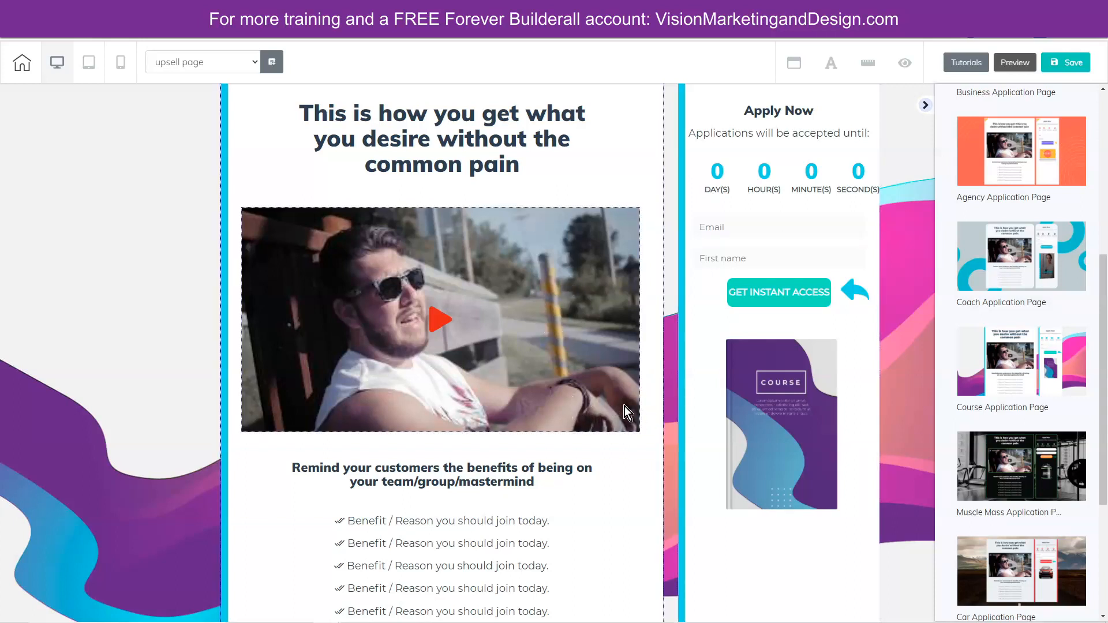
Step: Swap the course book picture for the 'business blueprint cropped' image from the media library
{"action": "left_click", "coordinate": [767, 457]}
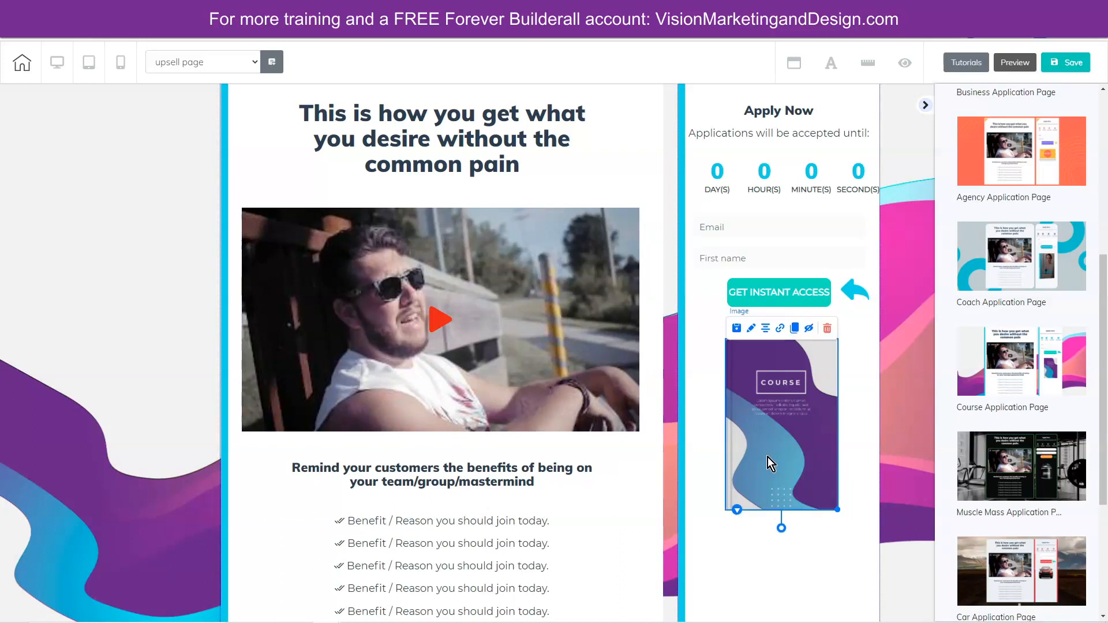
{"action": "left_click", "coordinate": [751, 329]}
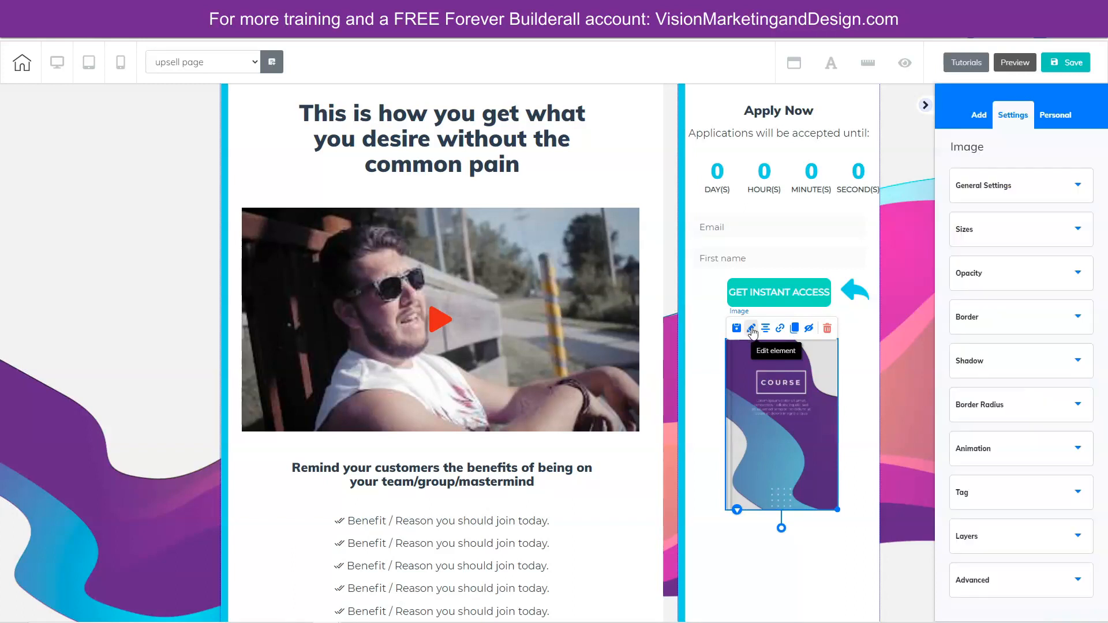
{"action": "left_click", "coordinate": [1000, 185]}
{"action": "left_click", "coordinate": [1011, 436]}
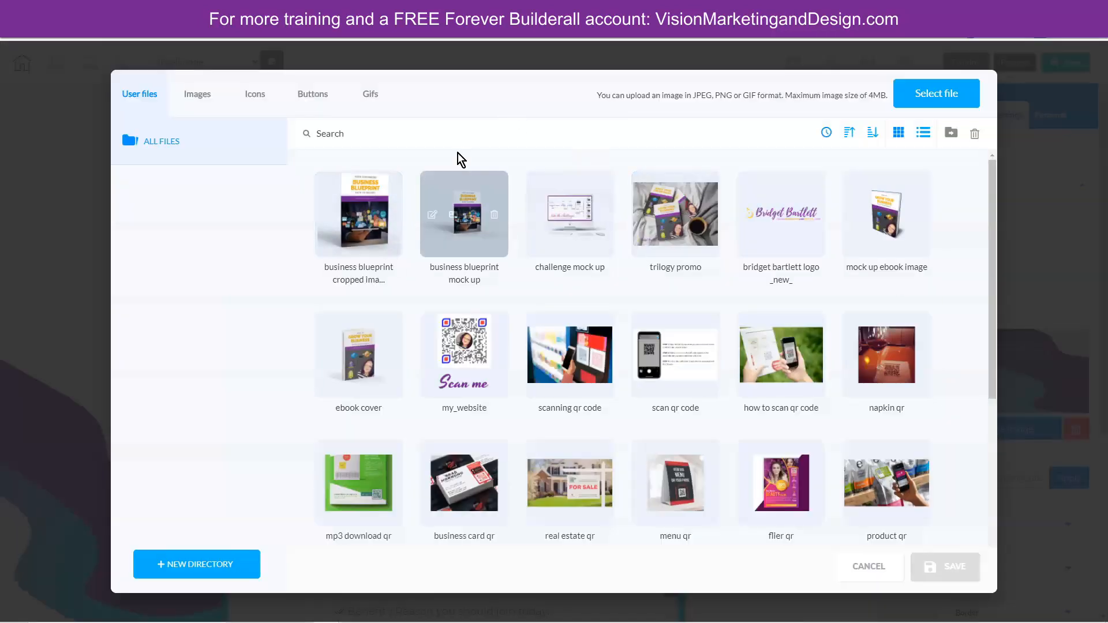
{"action": "left_click", "coordinate": [372, 187]}
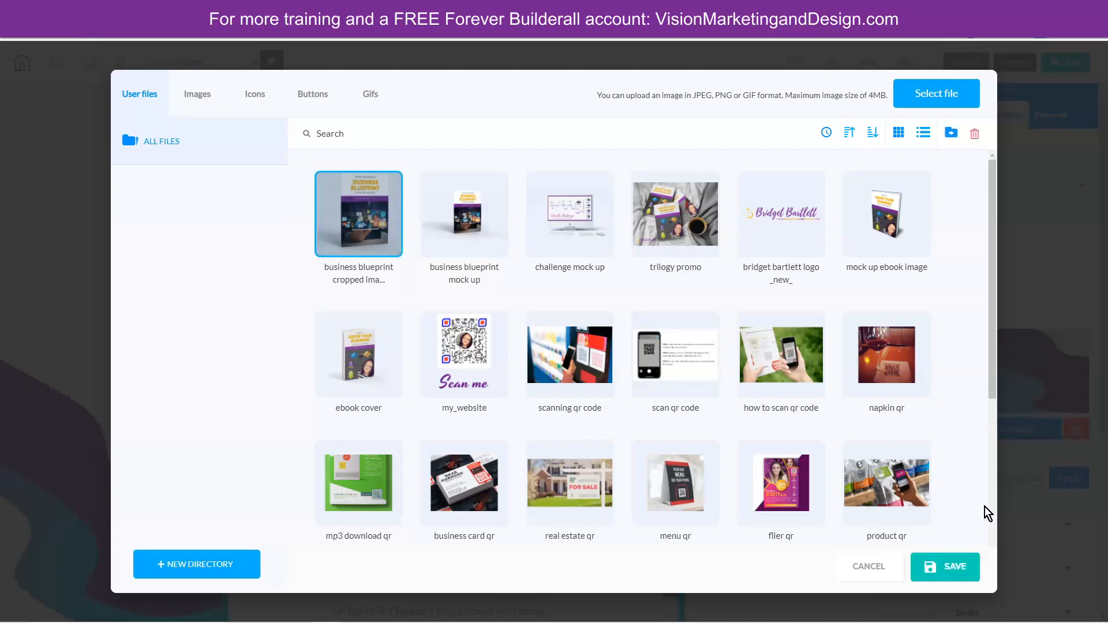
{"action": "left_click", "coordinate": [944, 570]}
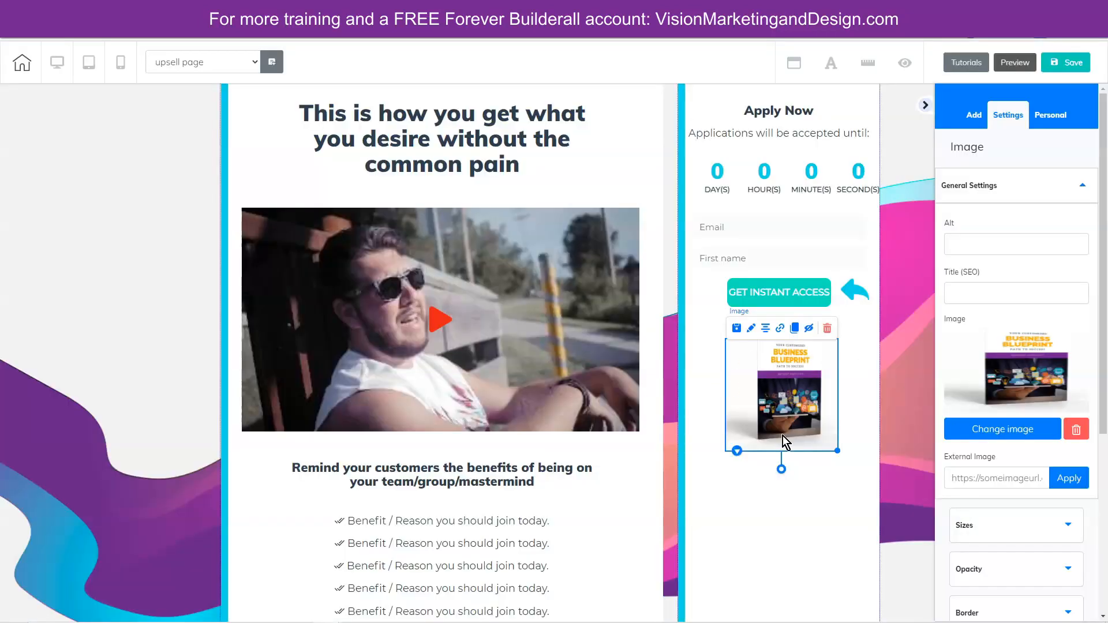
Step: Enlarge the business blueprint book image and move it beside the benefits list
{"action": "left_click_drag", "start_coordinate": [835, 449], "coordinate": [903, 517]}
{"action": "left_click_drag", "start_coordinate": [791, 392], "coordinate": [742, 375]}
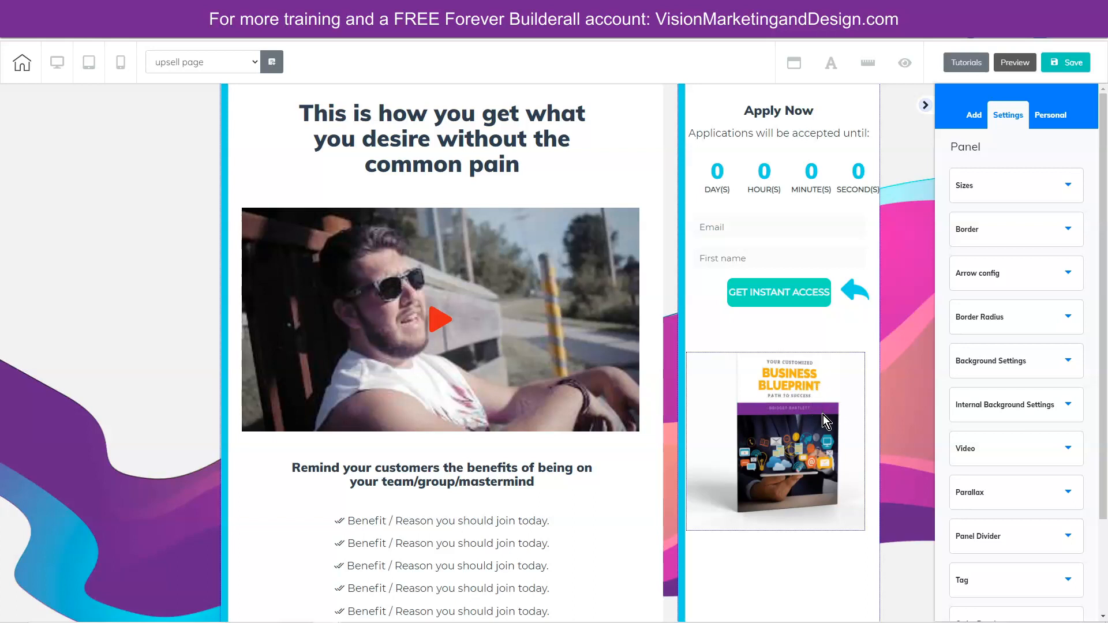
{"action": "mouse_move", "coordinate": [811, 438]}
{"action": "left_click_drag", "start_coordinate": [866, 529], "coordinate": [881, 535]}
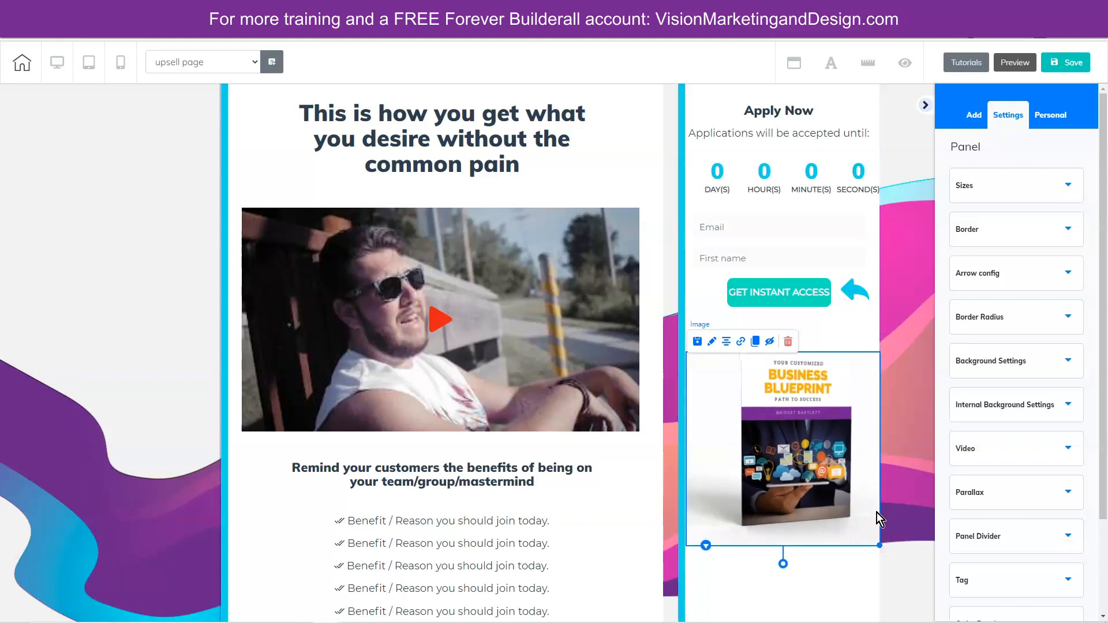
{"action": "left_click_drag", "start_coordinate": [801, 457], "coordinate": [799, 459]}
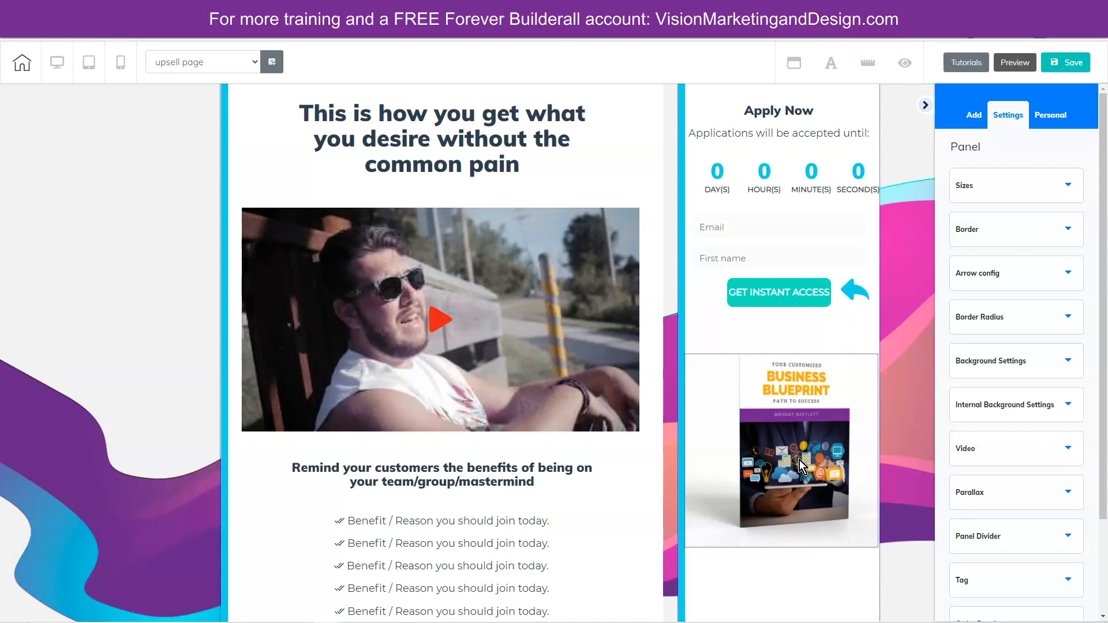
{"action": "left_click_drag", "start_coordinate": [802, 458], "coordinate": [671, 431]}
Step: Shift each Benefit line to the right and settle the book lower beside them
{"action": "scroll", "coordinate": [670, 431], "scroll_direction": "down", "scroll_amount": 2}
{"action": "left_click_drag", "start_coordinate": [490, 368], "coordinate": [523, 362]}
{"action": "left_click_drag", "start_coordinate": [470, 413], "coordinate": [555, 400]}
{"action": "left_click_drag", "start_coordinate": [502, 434], "coordinate": [574, 430]}
{"action": "left_click_drag", "start_coordinate": [497, 460], "coordinate": [569, 471]}
{"action": "left_click_drag", "start_coordinate": [491, 505], "coordinate": [572, 495]}
{"action": "mouse_move", "coordinate": [478, 526]}
{"action": "left_mouse_down"}
{"action": "mouse_move", "coordinate": [469, 532]}
{"action": "mouse_move", "coordinate": [486, 520]}
{"action": "left_mouse_up"}
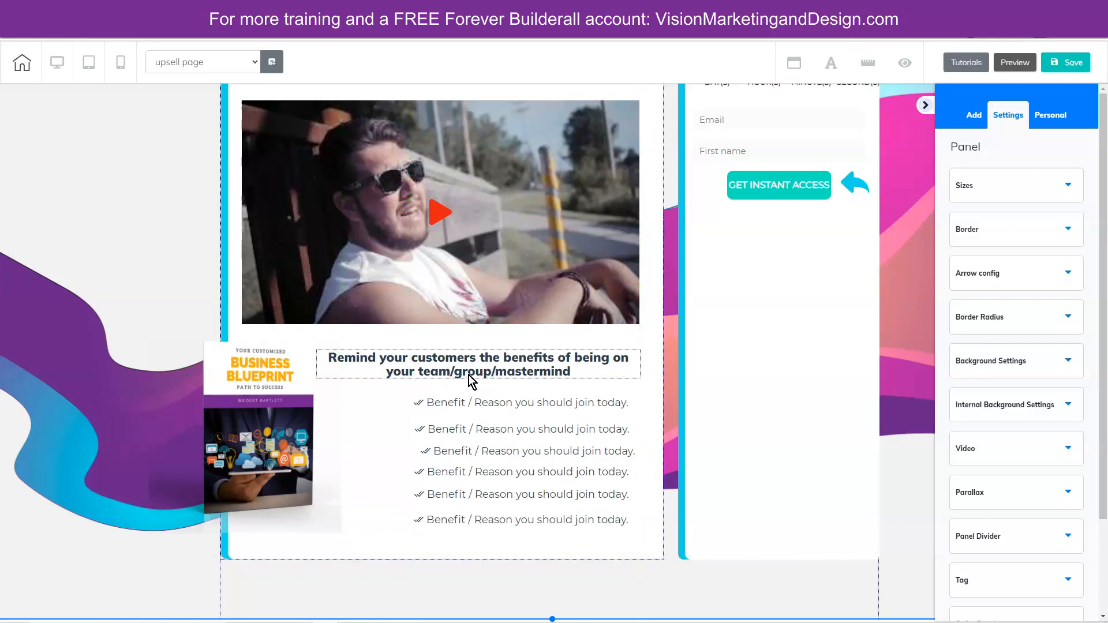
{"action": "left_click_drag", "start_coordinate": [263, 447], "coordinate": [333, 471]}
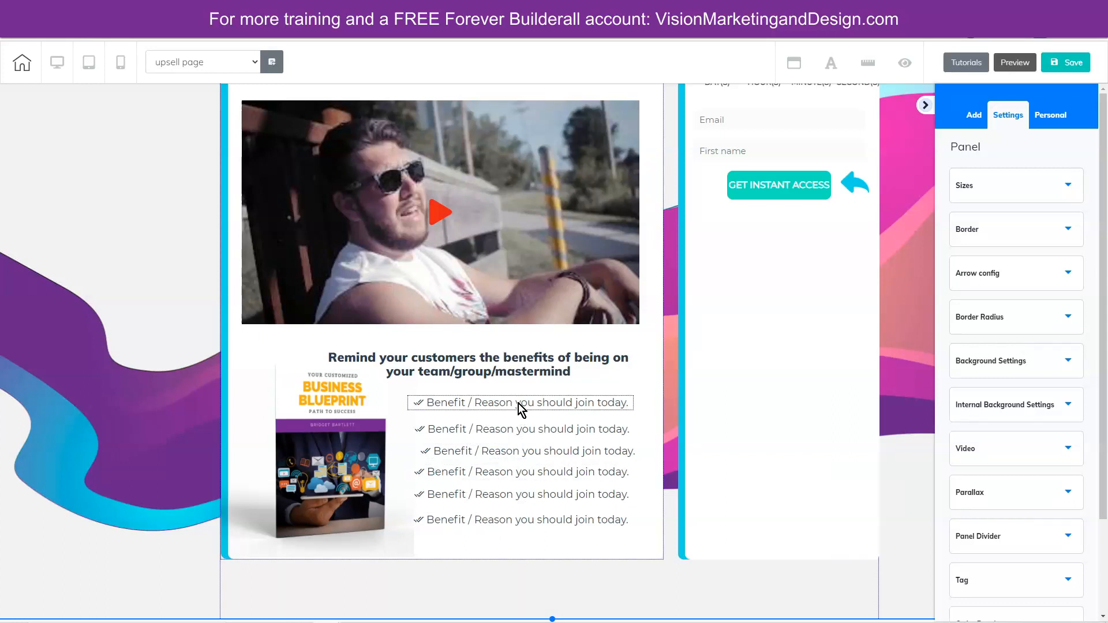
Step: Multi-select the six Benefit lines, align them vertically, and save without publishing
{"action": "left_click", "coordinate": [544, 405]}
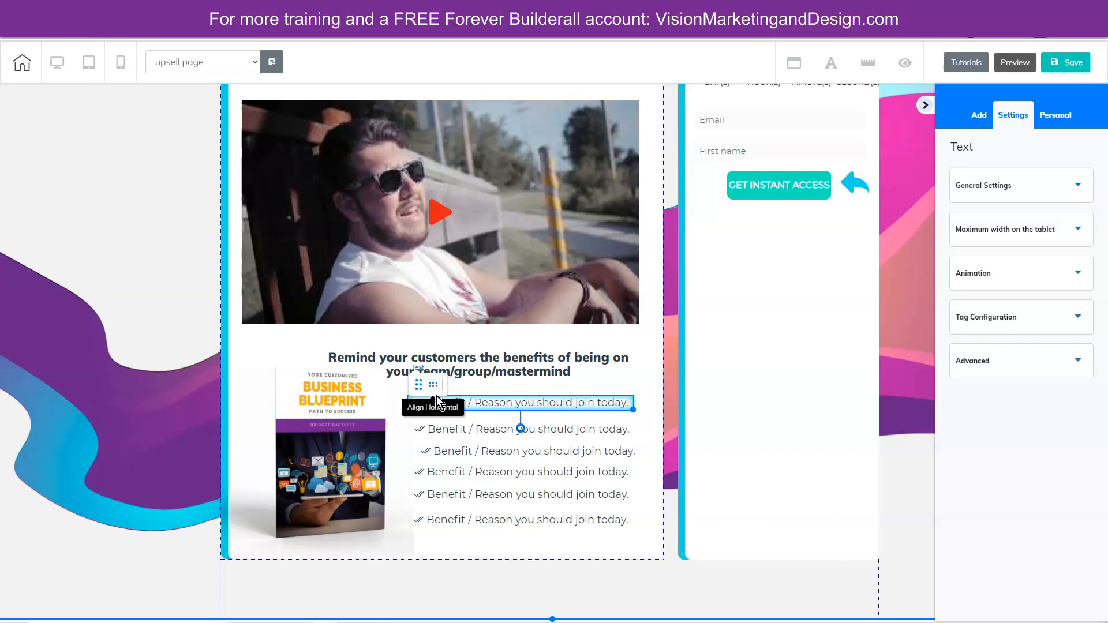
{"action": "left_click", "coordinate": [466, 431]}
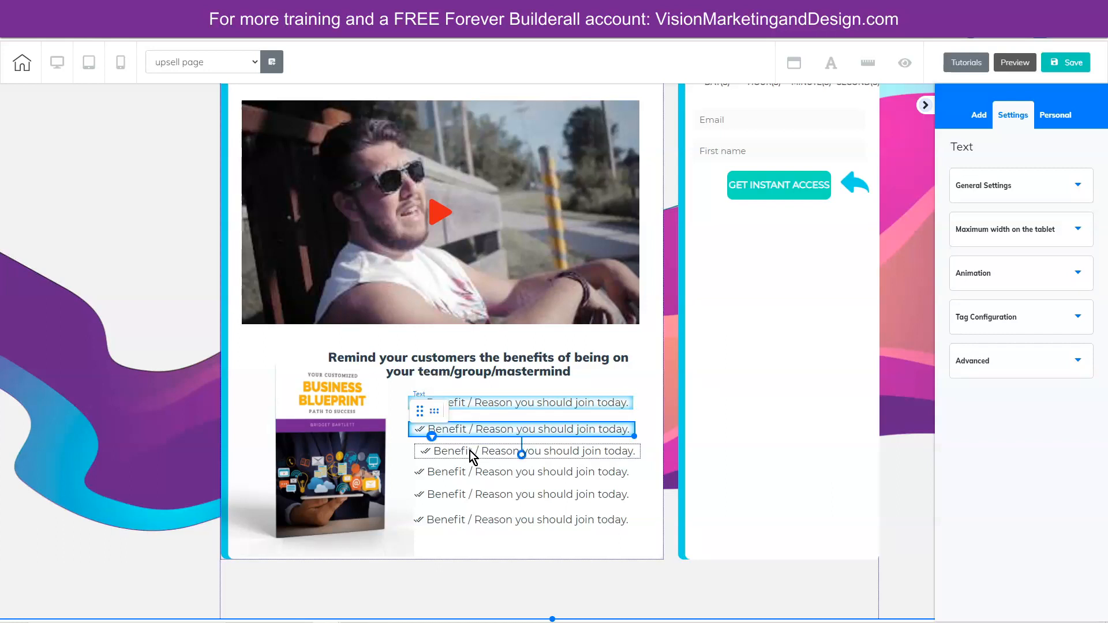
{"action": "left_click", "coordinate": [472, 457]}
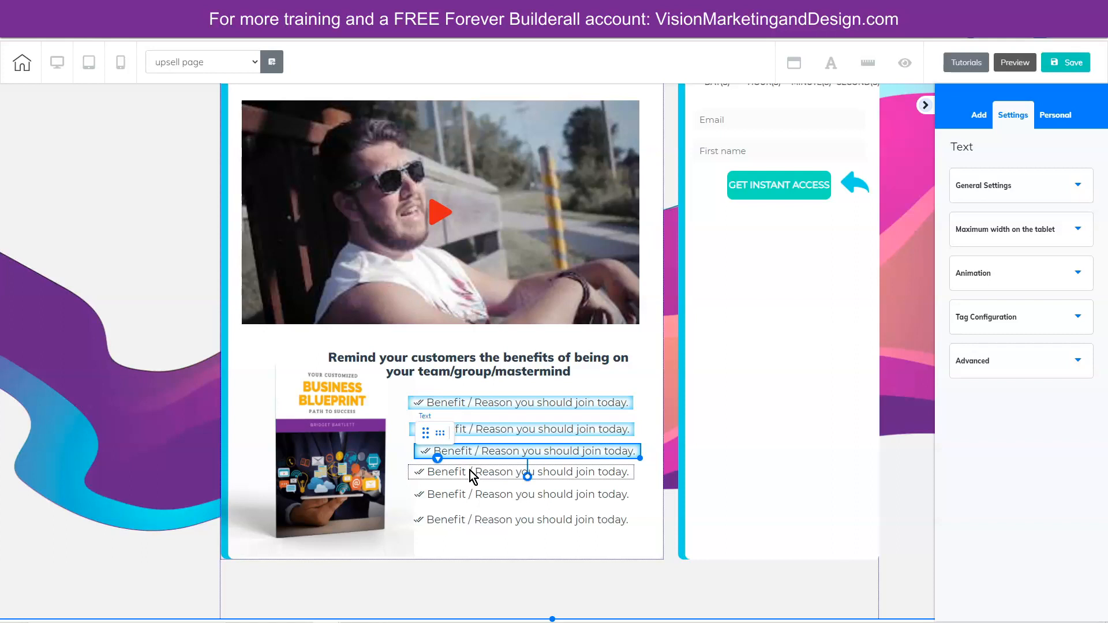
{"action": "left_click", "coordinate": [470, 472]}
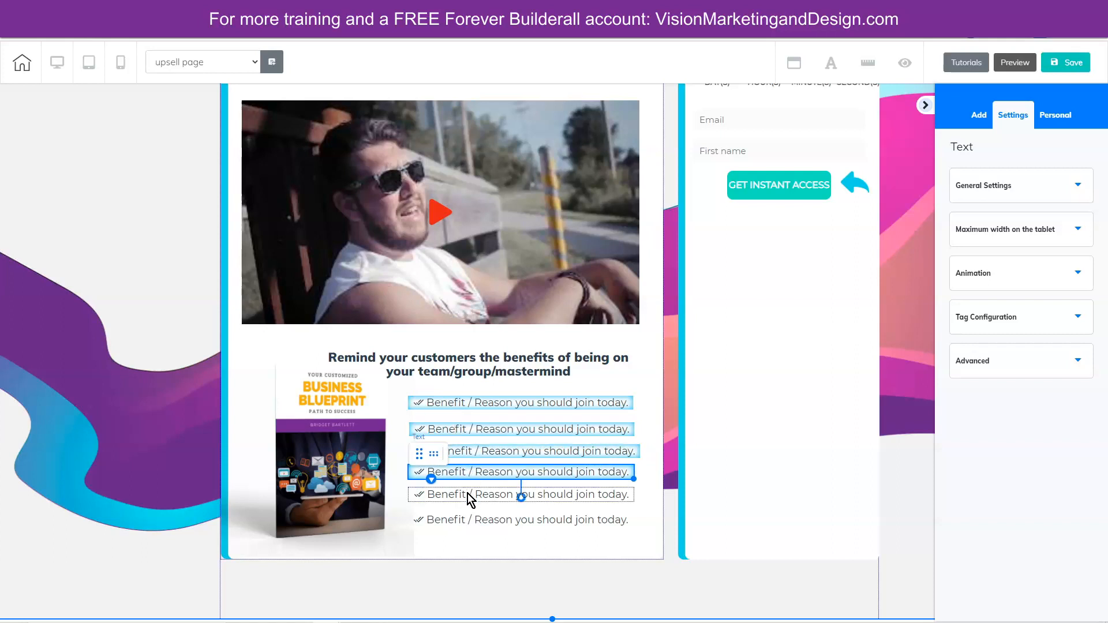
{"action": "left_click", "coordinate": [470, 498]}
{"action": "left_click", "coordinate": [468, 520]}
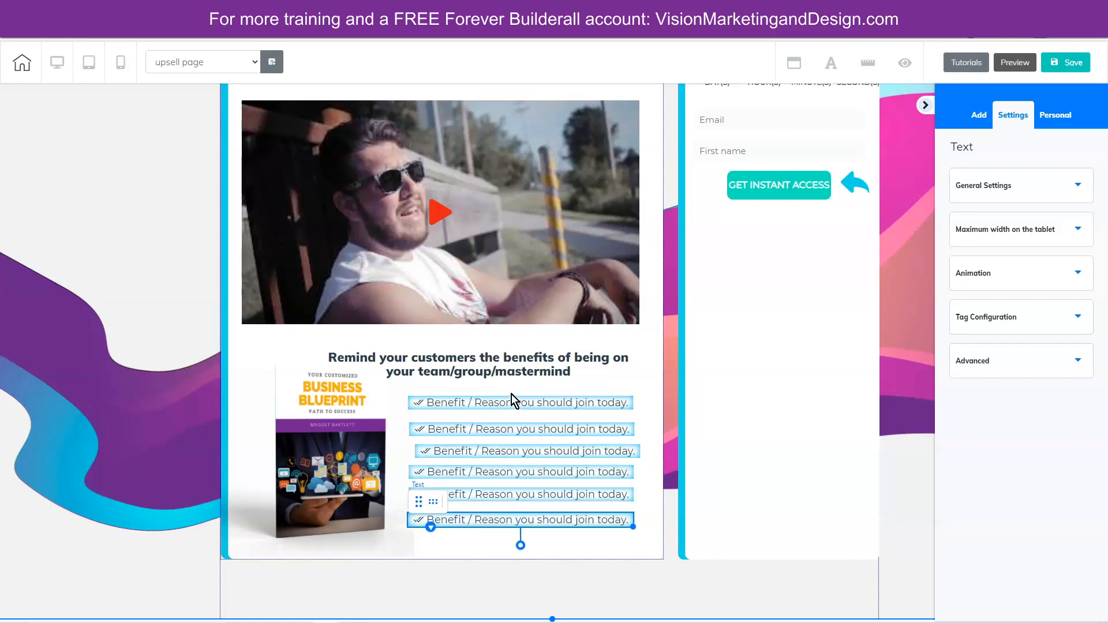
{"action": "left_click", "coordinate": [420, 505]}
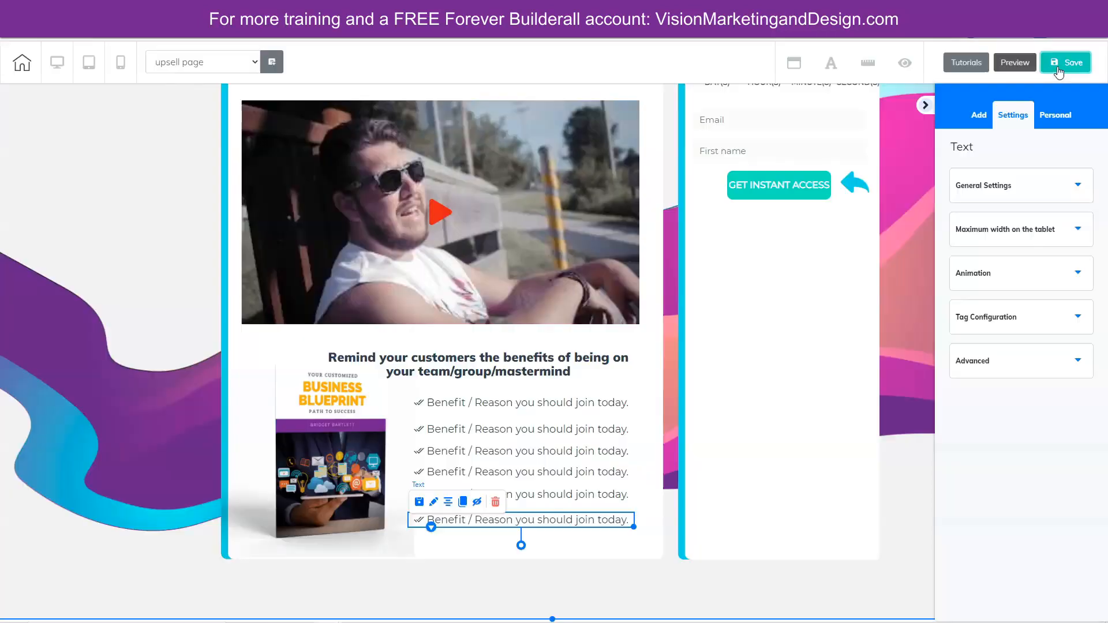
{"action": "left_click", "coordinate": [1059, 68]}
{"action": "left_click", "coordinate": [644, 379]}
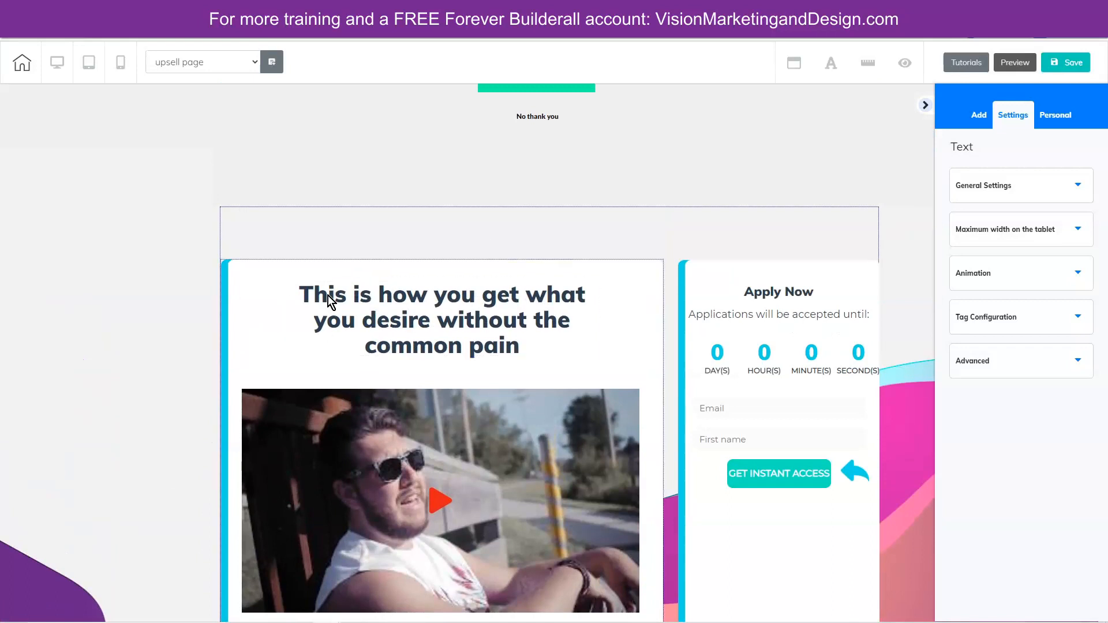
Step: Bring the BUY NOW button to the top layer and move it lower
{"action": "scroll", "coordinate": [725, 140], "scroll_direction": "up", "scroll_amount": 2}
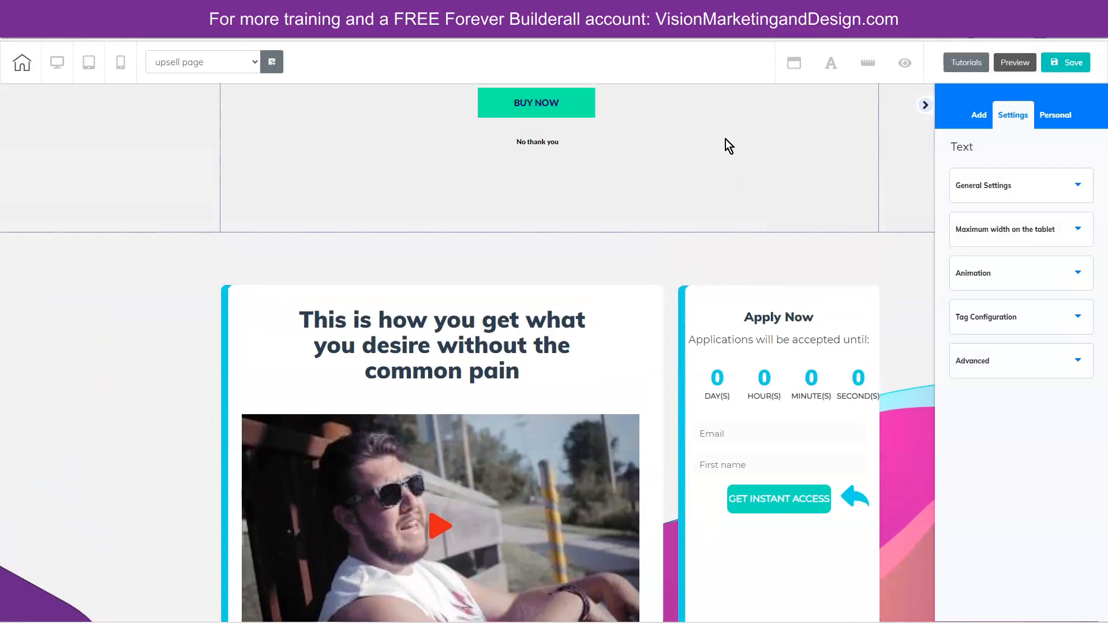
{"action": "left_click_drag", "start_coordinate": [543, 185], "coordinate": [749, 285]}
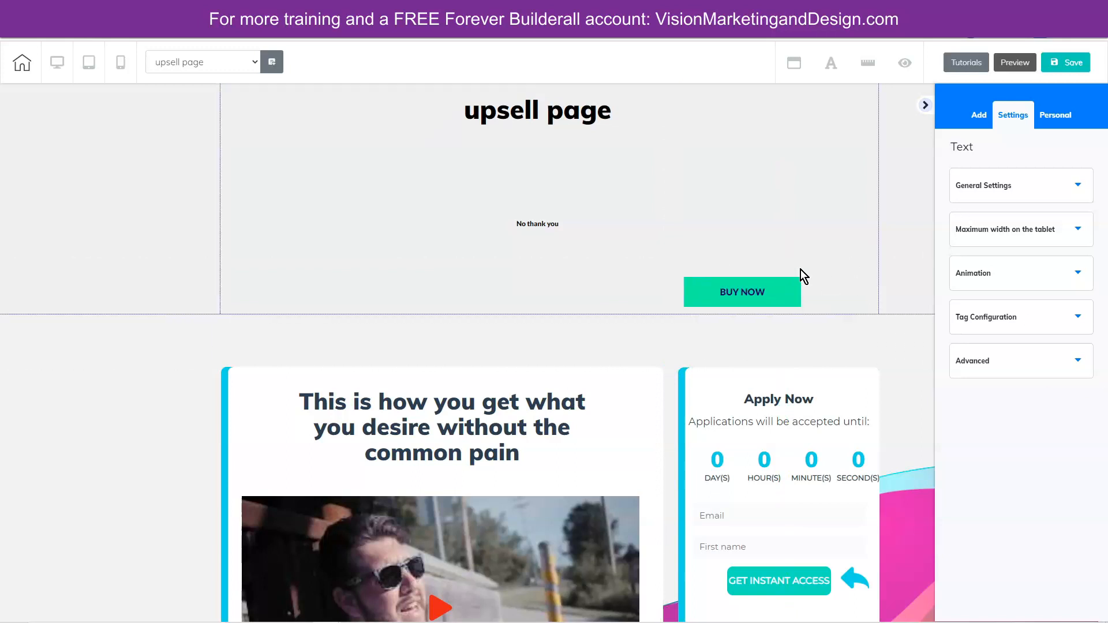
{"action": "left_click", "coordinate": [756, 300]}
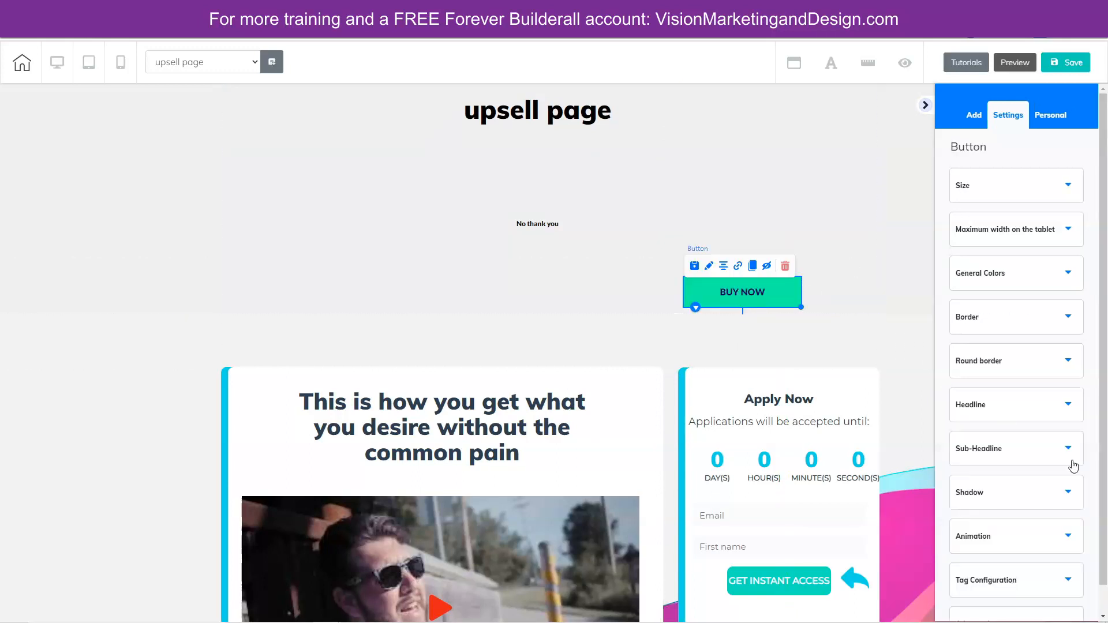
{"action": "scroll", "coordinate": [1026, 475], "scroll_direction": "down", "scroll_amount": 1}
{"action": "left_click", "coordinate": [1003, 603]}
{"action": "scroll", "coordinate": [1039, 507], "scroll_direction": "down", "scroll_amount": 5}
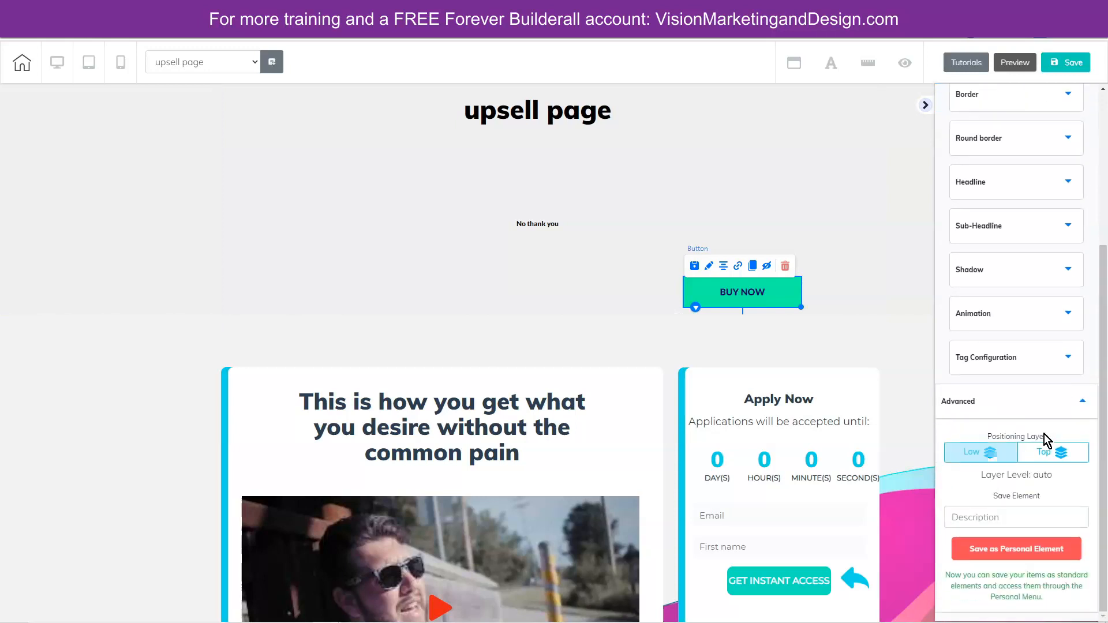
{"action": "left_click", "coordinate": [1052, 454]}
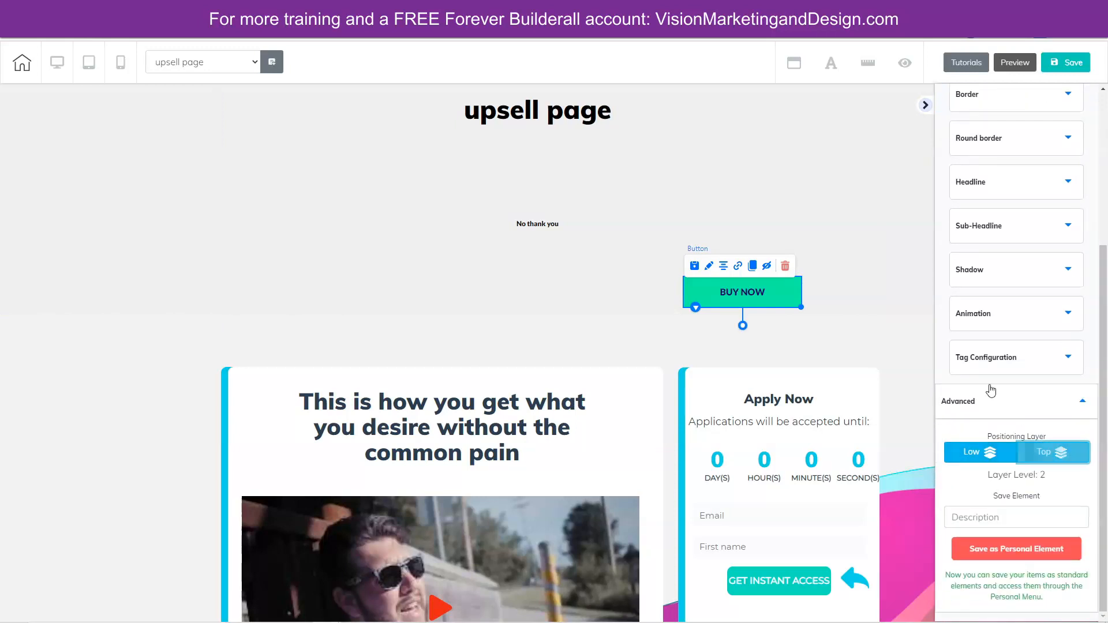
{"action": "left_click_drag", "start_coordinate": [780, 295], "coordinate": [835, 617]}
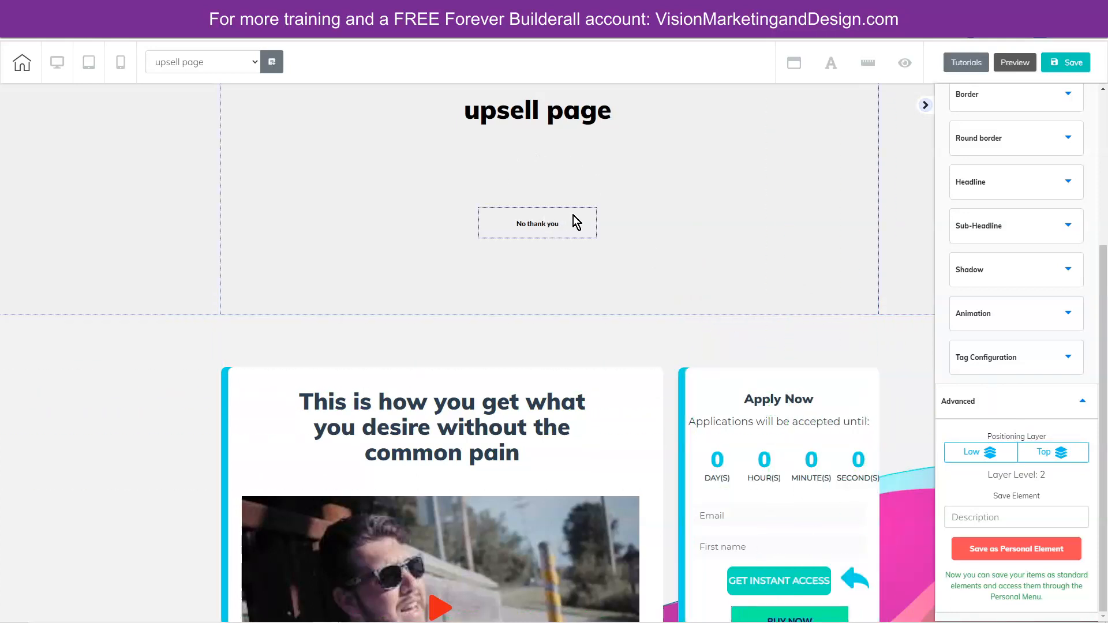
Step: Raise No thank you to the top layer, place it below BUY NOW, under GET INSTANT ACCESS
{"action": "left_click_drag", "start_coordinate": [577, 220], "coordinate": [735, 290]}
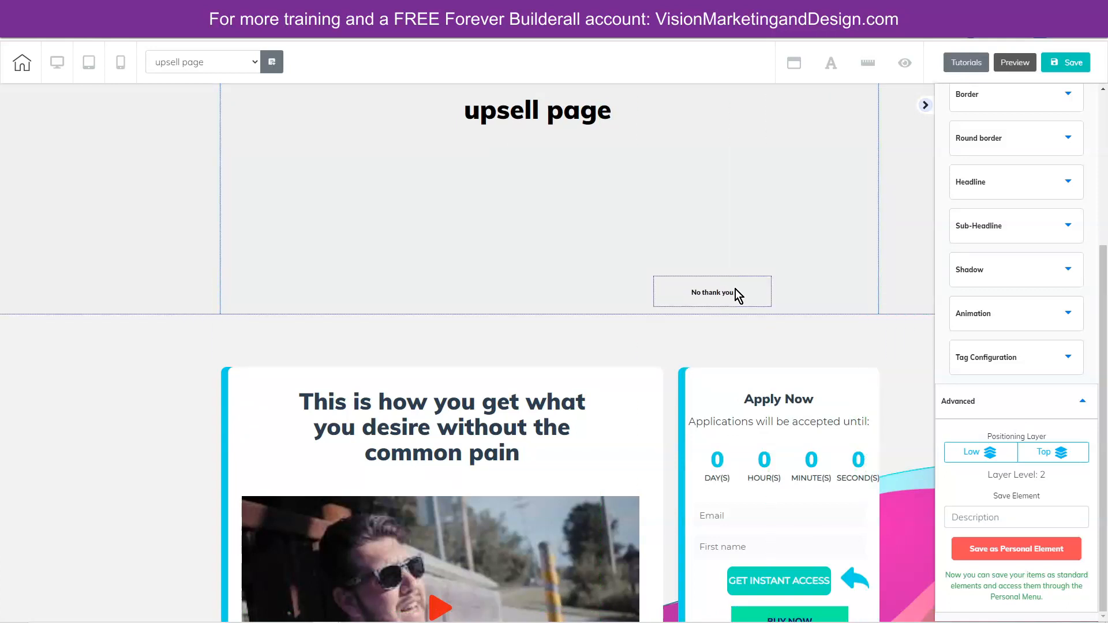
{"action": "left_click", "coordinate": [735, 290]}
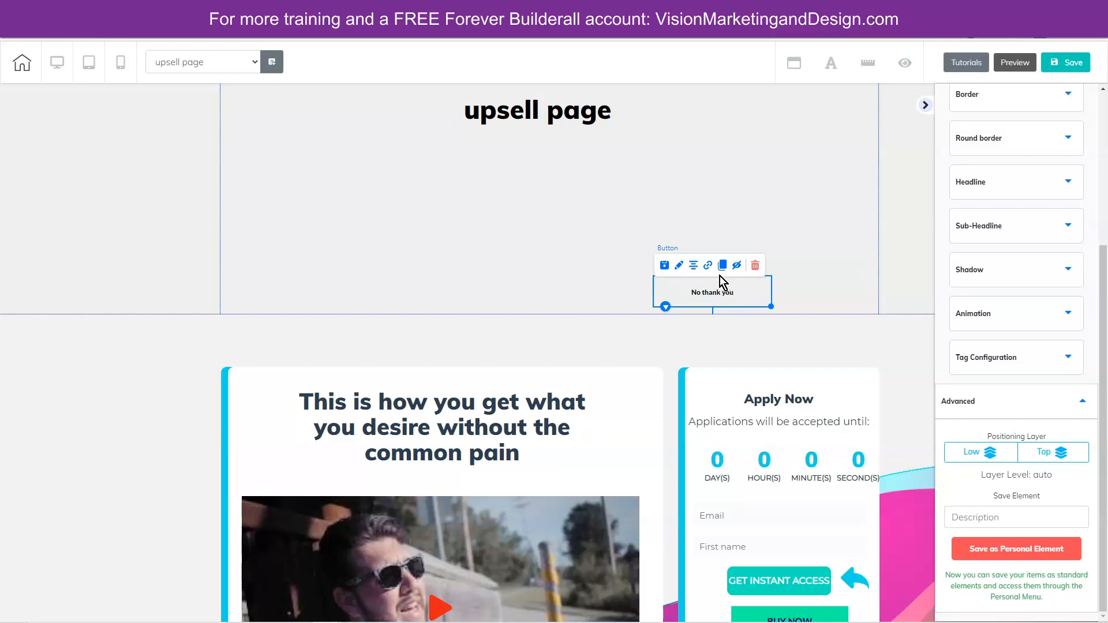
{"action": "left_click", "coordinate": [1045, 453]}
{"action": "left_click", "coordinate": [1044, 453]}
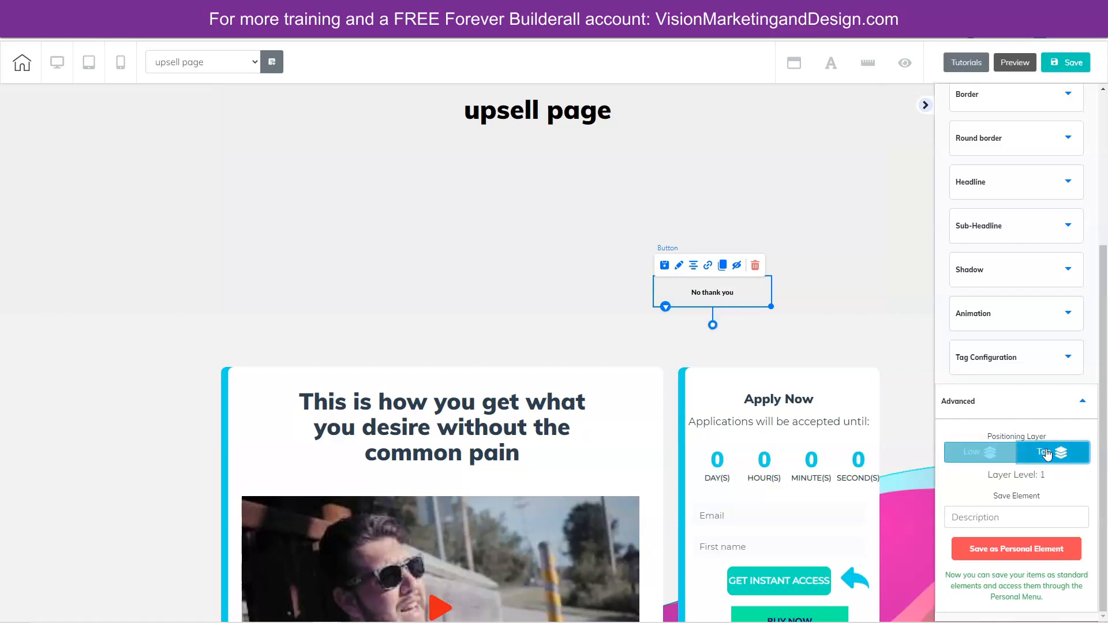
{"action": "left_click_drag", "start_coordinate": [694, 294], "coordinate": [722, 337]}
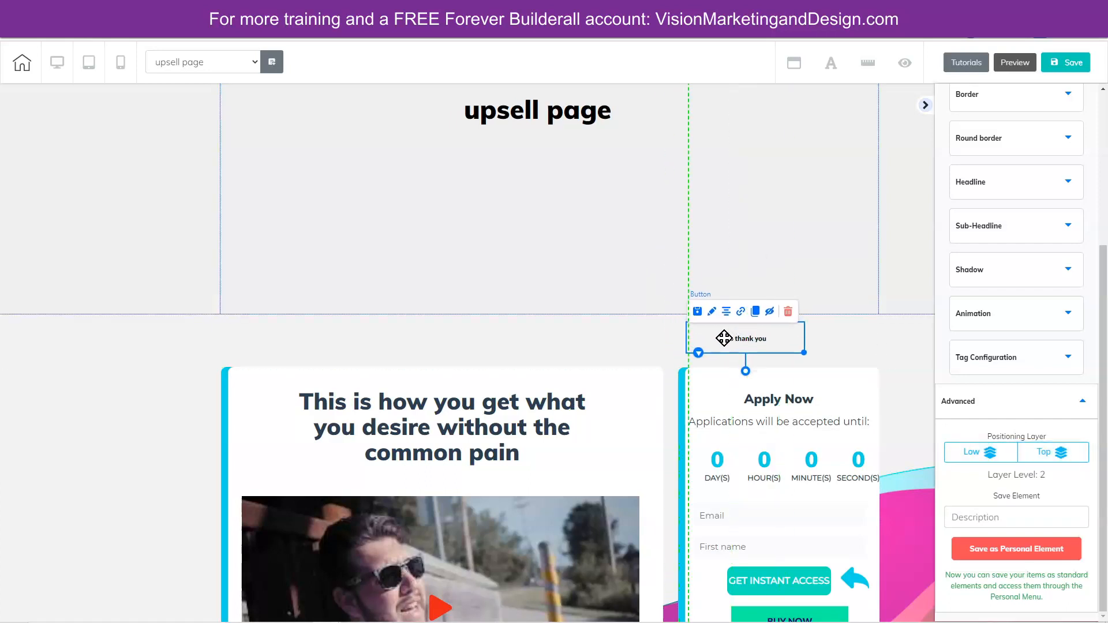
{"action": "scroll", "coordinate": [894, 381], "scroll_direction": "down", "scroll_amount": 3}
{"action": "left_click_drag", "start_coordinate": [756, 168], "coordinate": [767, 510]}
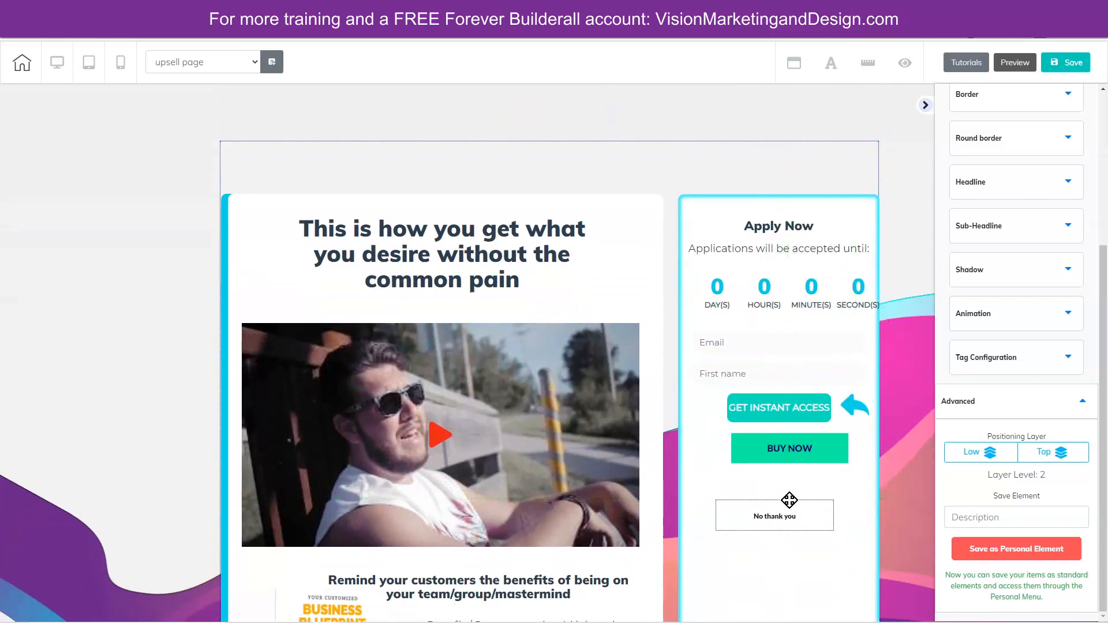
{"action": "left_click_drag", "start_coordinate": [786, 448], "coordinate": [778, 474]}
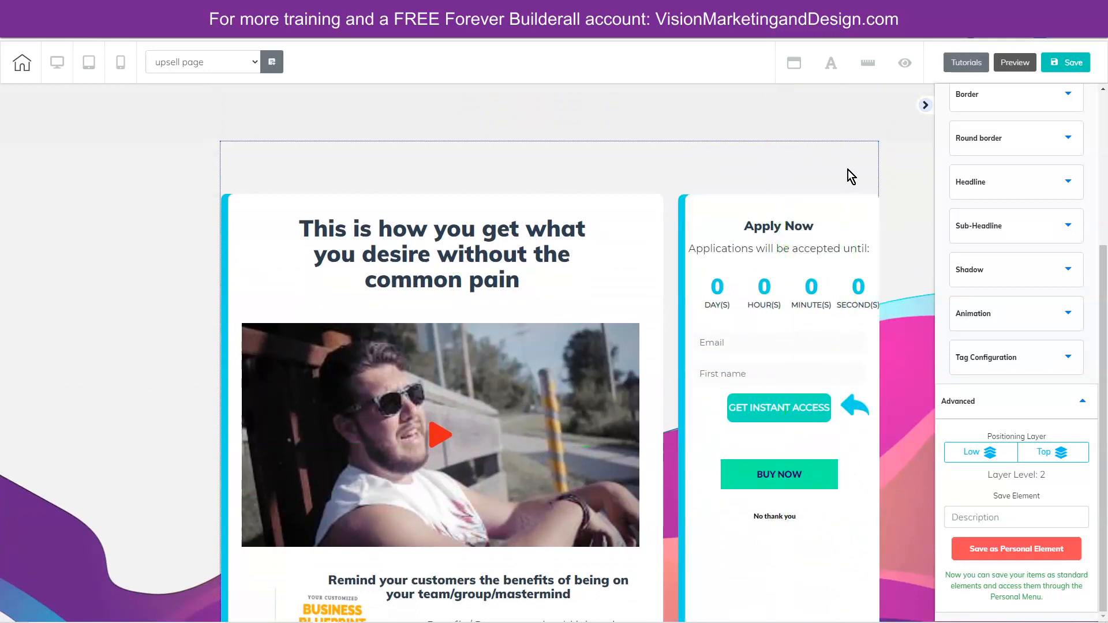
{"action": "scroll", "coordinate": [520, 168], "scroll_direction": "up", "scroll_amount": 3}
Step: Delete the upsell page headline section and save the page
{"action": "left_click", "coordinate": [332, 179]}
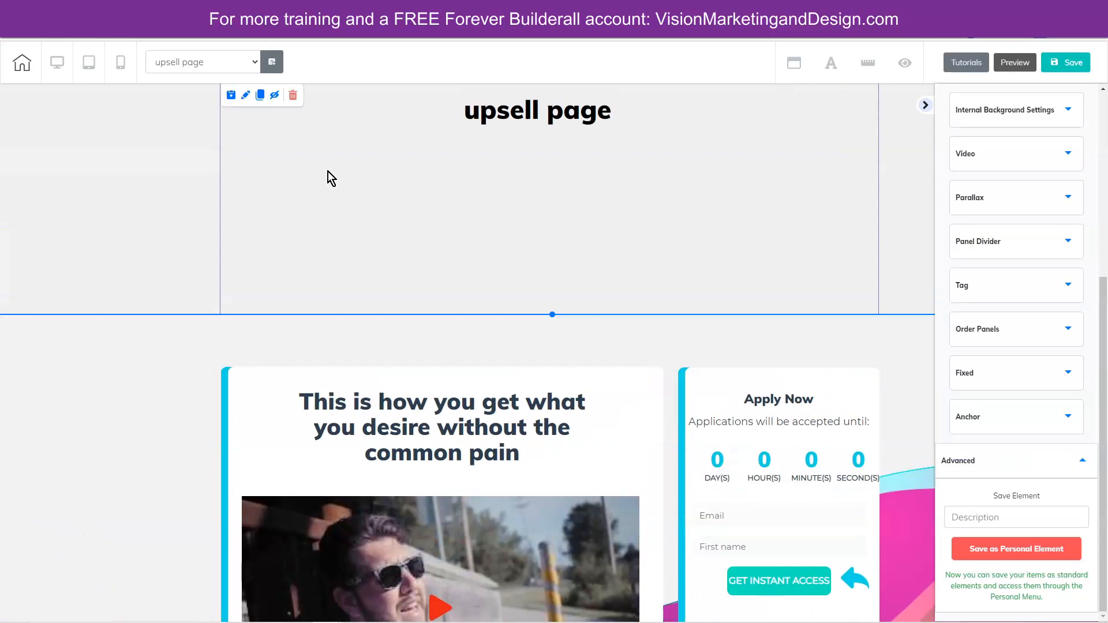
{"action": "left_click", "coordinate": [292, 95]}
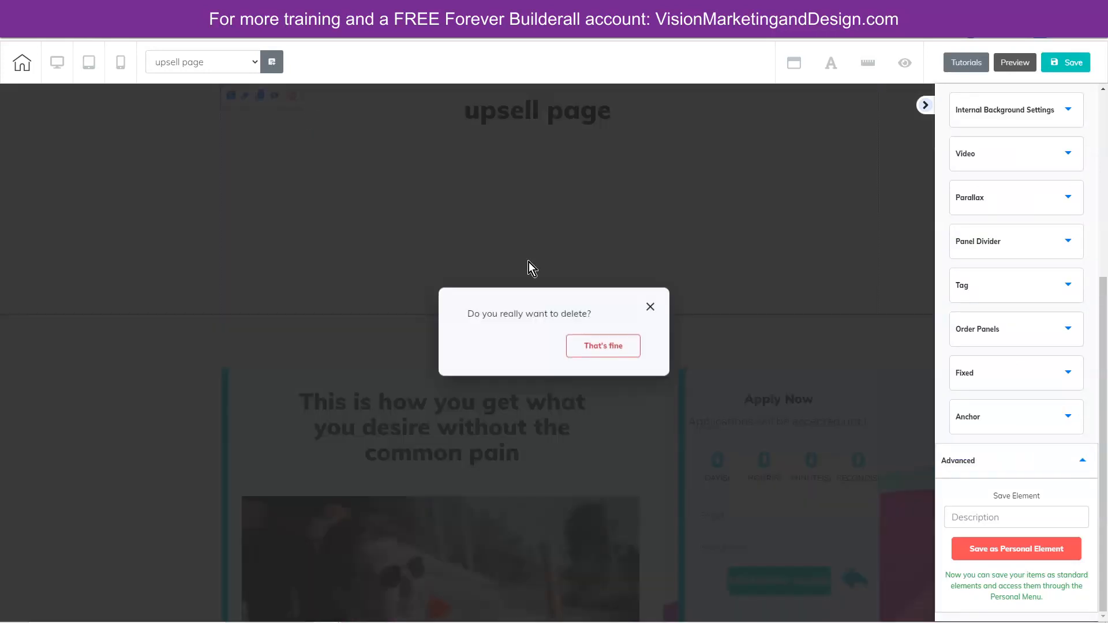
{"action": "left_click", "coordinate": [612, 345]}
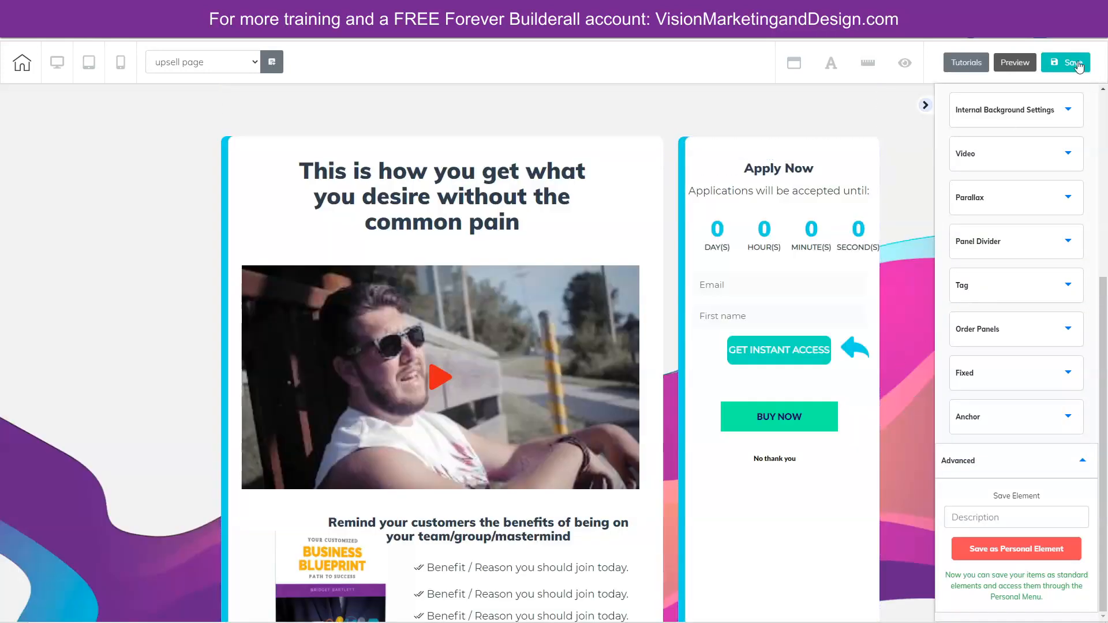
{"action": "left_click", "coordinate": [1068, 63]}
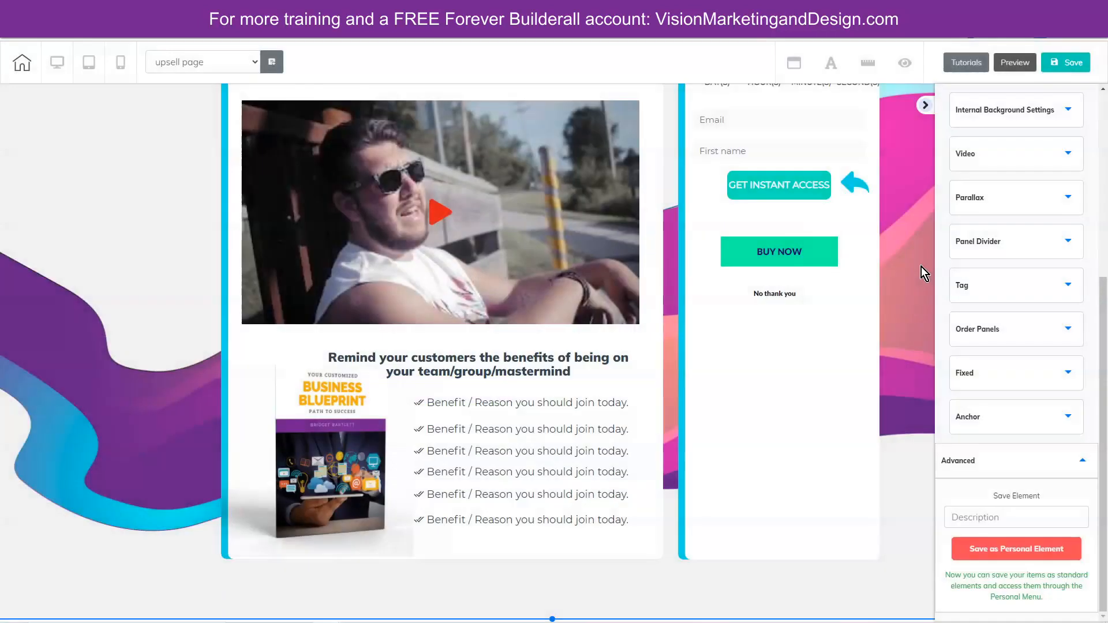
Step: Move No thank you below the cards, extend the bottom section, and centre the benefits heading
{"action": "left_click_drag", "start_coordinate": [774, 291], "coordinate": [574, 594]}
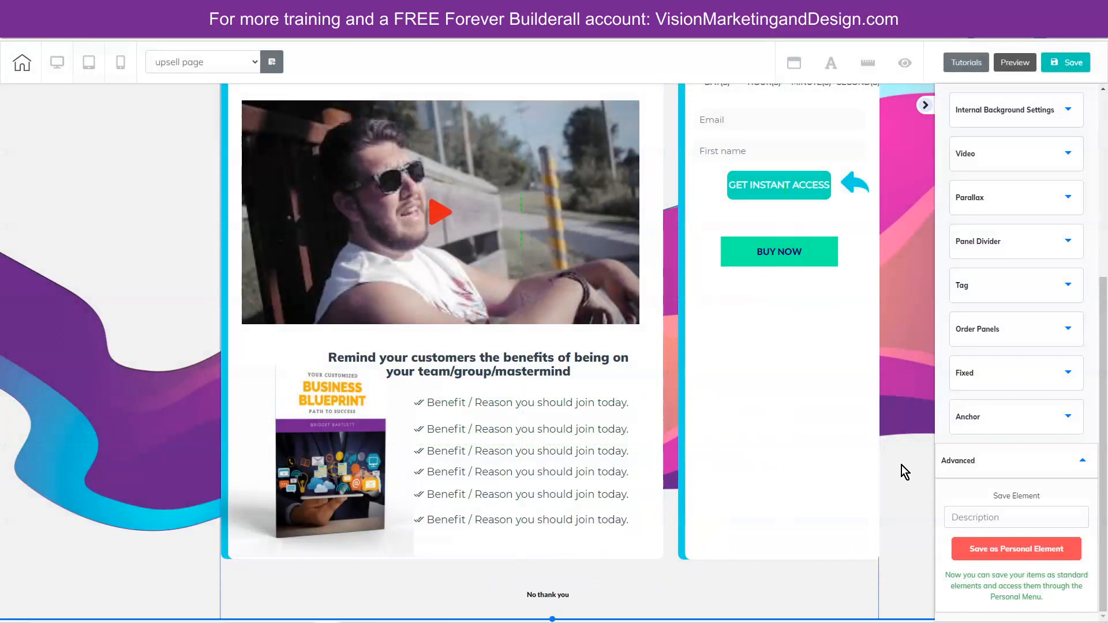
{"action": "left_click_drag", "start_coordinate": [552, 618], "coordinate": [551, 621]}
{"action": "scroll", "coordinate": [822, 598], "scroll_direction": "down", "scroll_amount": 1}
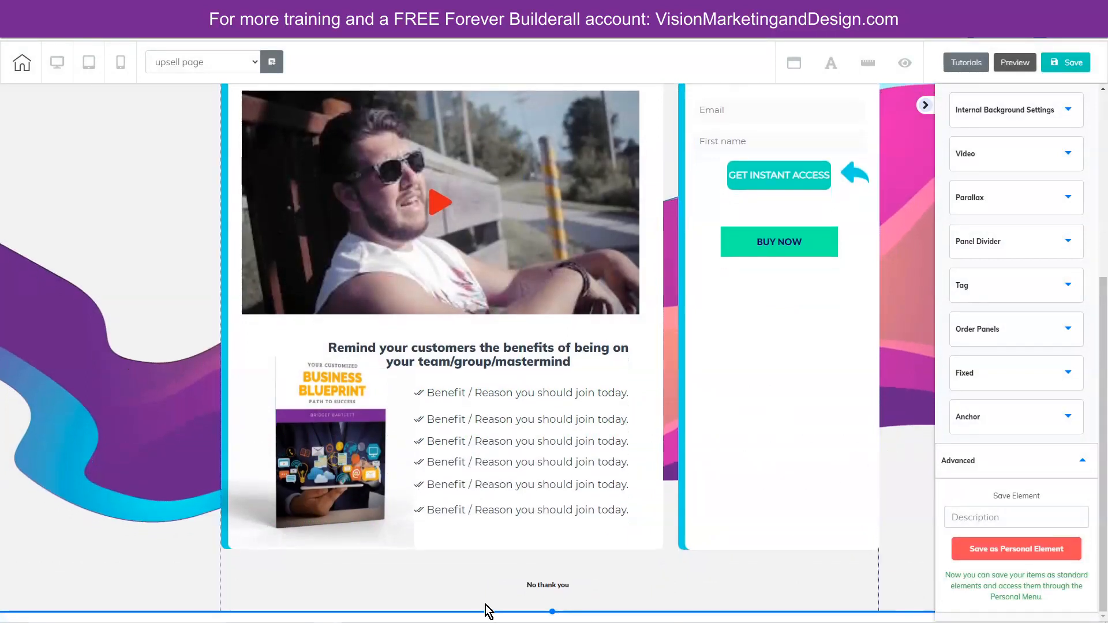
{"action": "left_click_drag", "start_coordinate": [552, 611], "coordinate": [551, 622]}
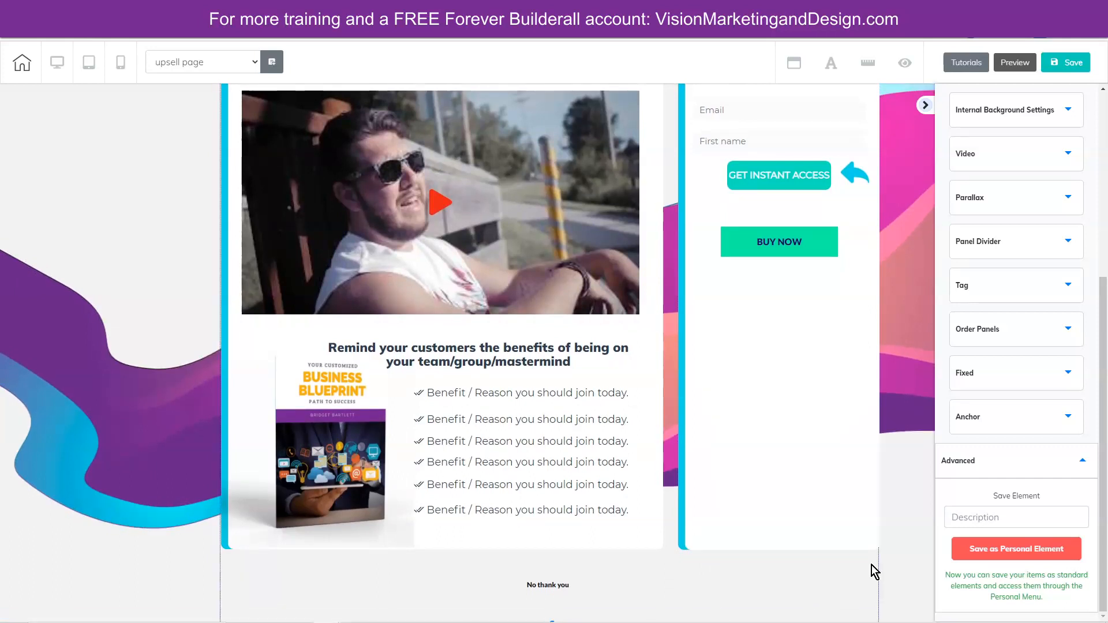
{"action": "scroll", "coordinate": [874, 566], "scroll_direction": "down", "scroll_amount": 1}
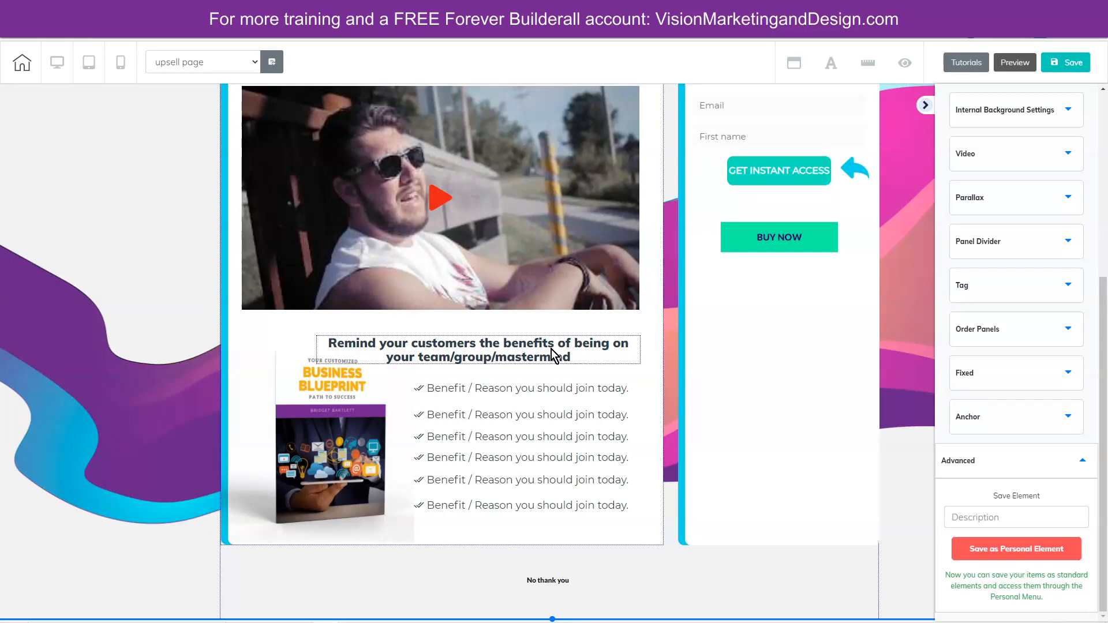
{"action": "left_click_drag", "start_coordinate": [552, 355], "coordinate": [513, 333]}
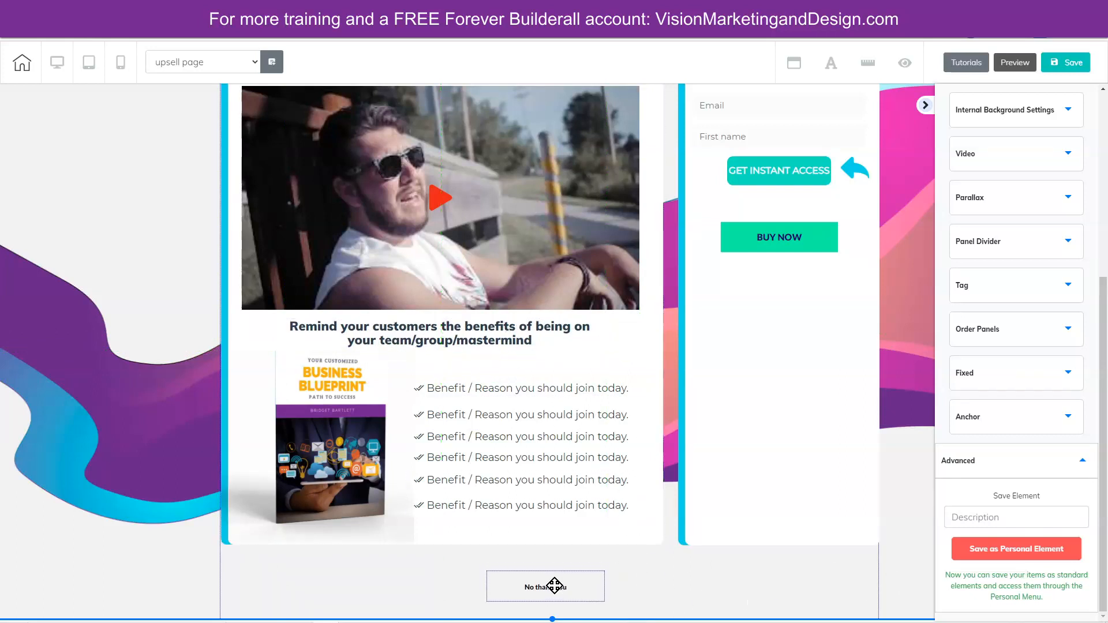
Step: Drop BUY NOW to the bottom of the Apply Now box and nudge the countdown left to centre it
{"action": "scroll", "coordinate": [917, 391], "scroll_direction": "up", "scroll_amount": 3}
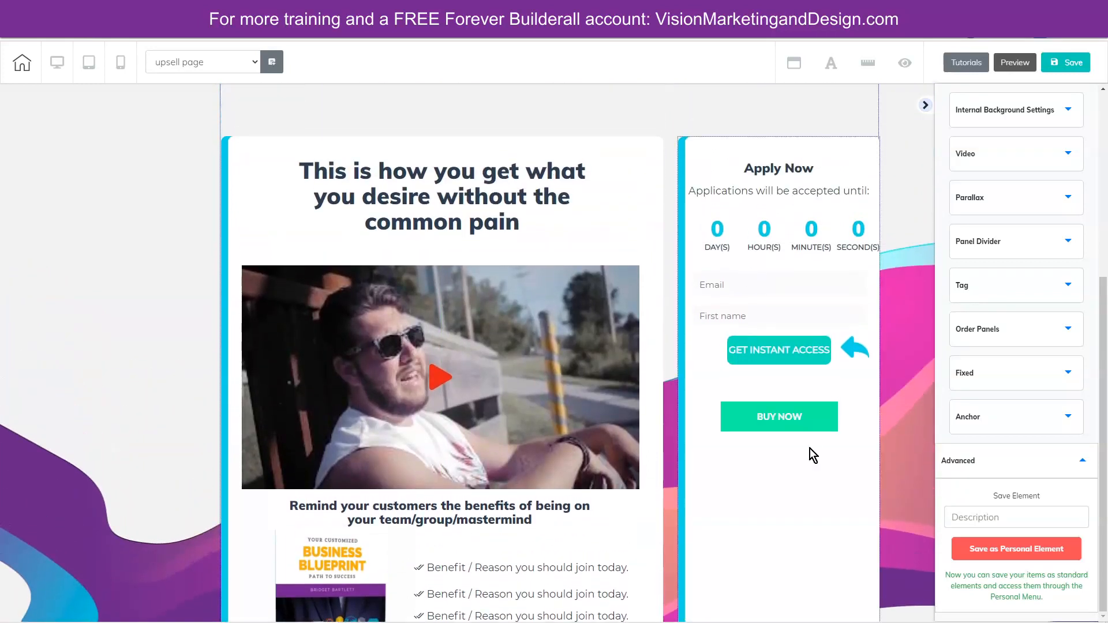
{"action": "left_click_drag", "start_coordinate": [784, 416], "coordinate": [778, 604]}
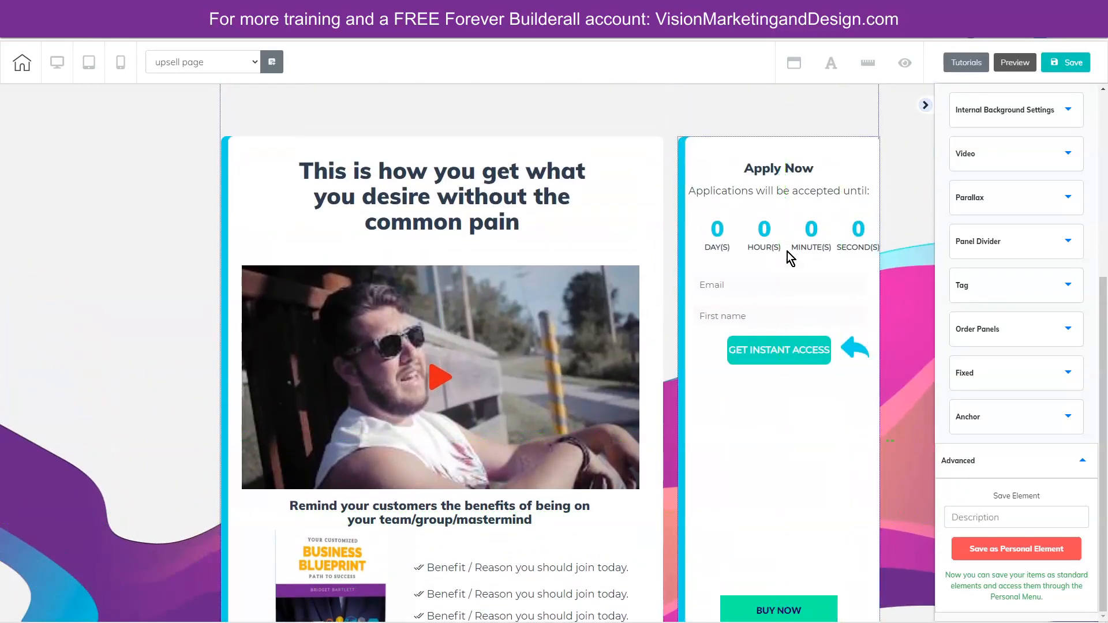
{"action": "left_click_drag", "start_coordinate": [786, 230], "coordinate": [777, 189]}
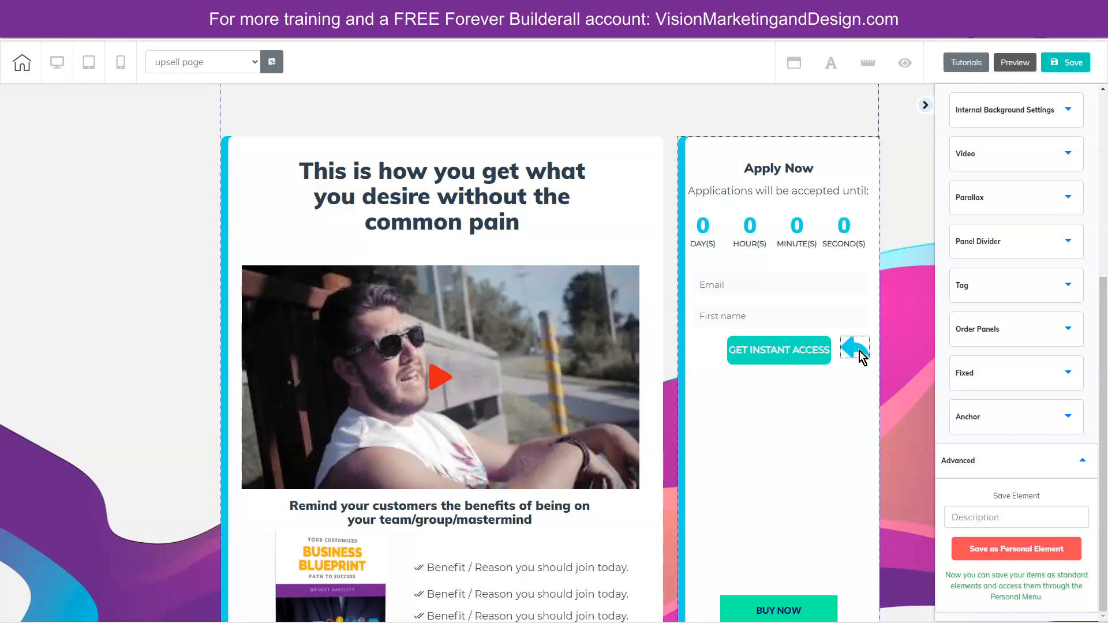
Step: Move the blue arrow beside BUY NOW and select the Email and First name opt-in form
{"action": "left_click_drag", "start_coordinate": [860, 356], "coordinate": [858, 609]}
{"action": "left_click_drag", "start_coordinate": [805, 307], "coordinate": [829, 300]}
{"action": "left_click", "coordinate": [829, 301]}
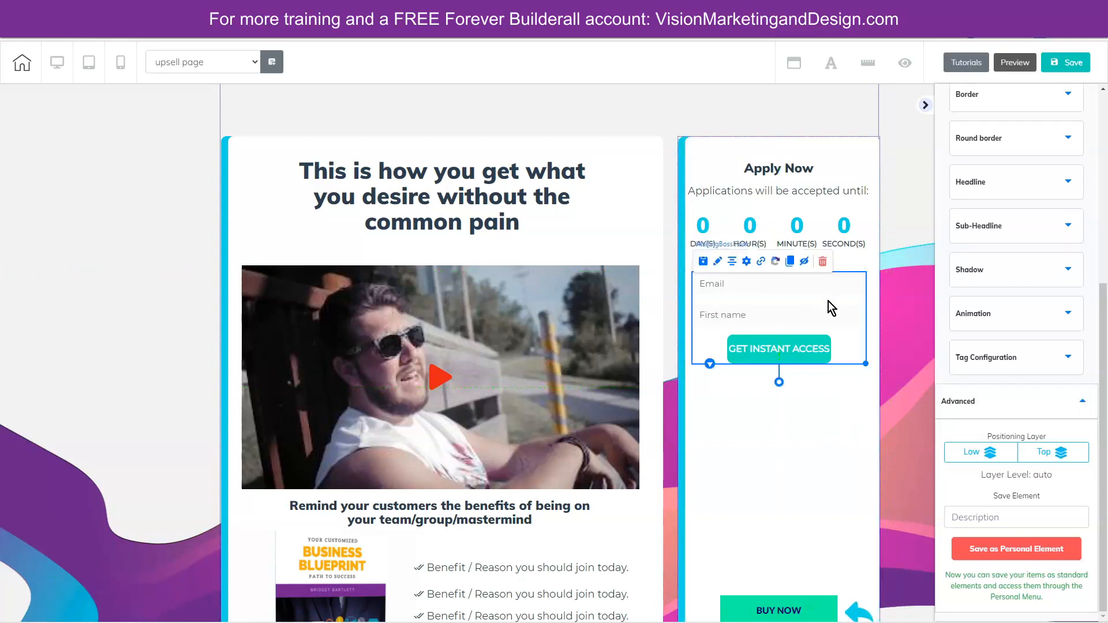
Step: Delete the Email and First name opt-in form from the Apply Now card
{"action": "left_click_drag", "start_coordinate": [750, 331], "coordinate": [753, 368]}
{"action": "left_click", "coordinate": [753, 367]}
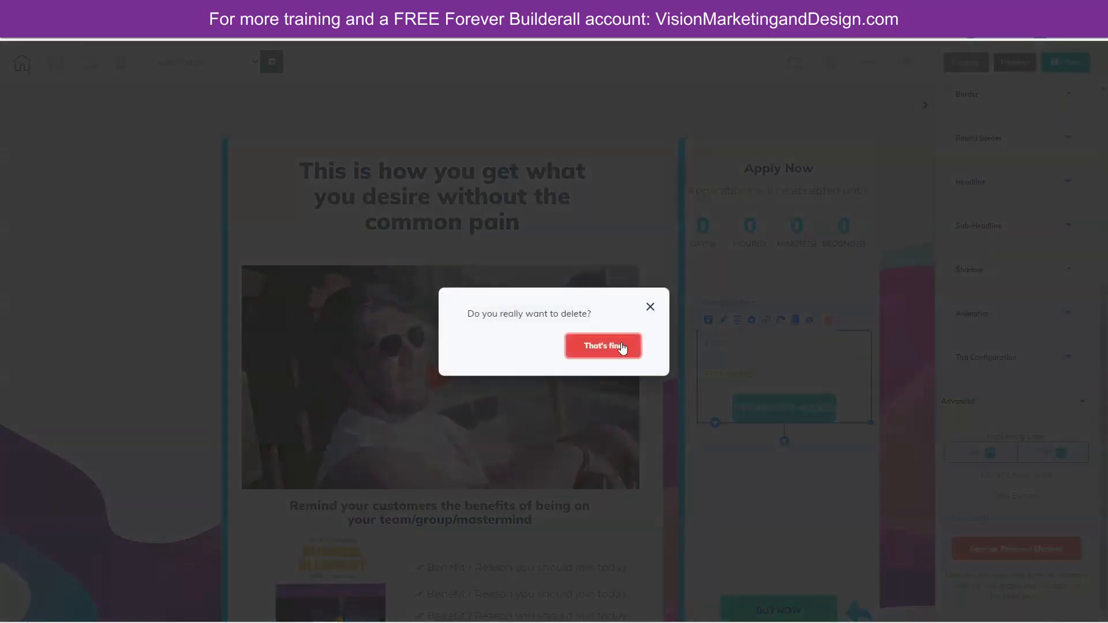
{"action": "left_click", "coordinate": [622, 346]}
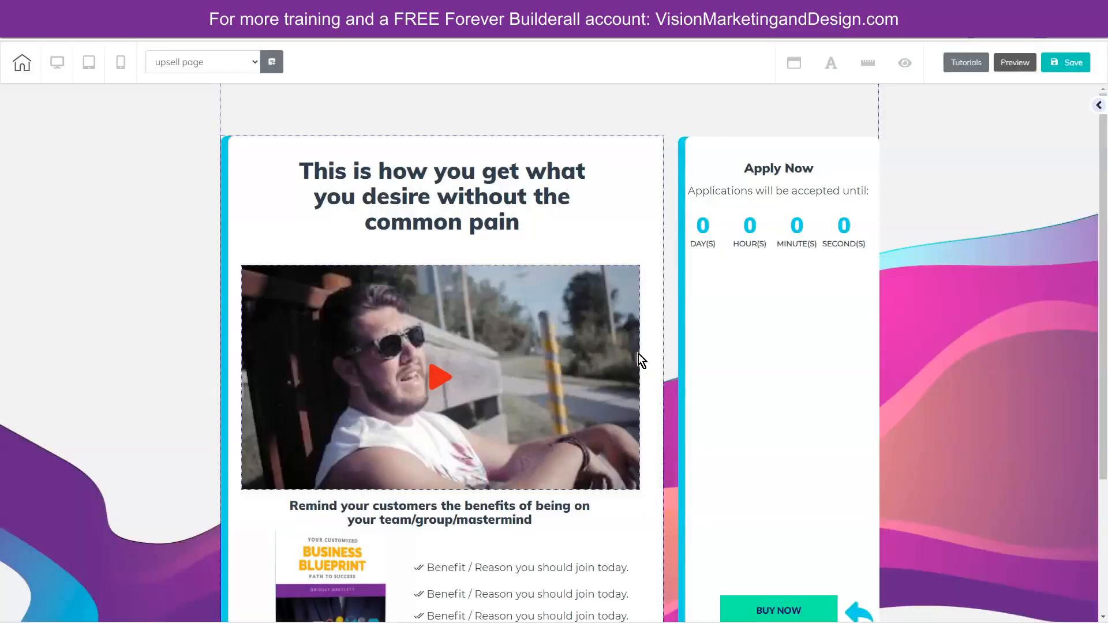
Step: Drop the first Contact Form template into the Apply Now box, narrowing and positioning it to fit
{"action": "left_click", "coordinate": [1100, 107]}
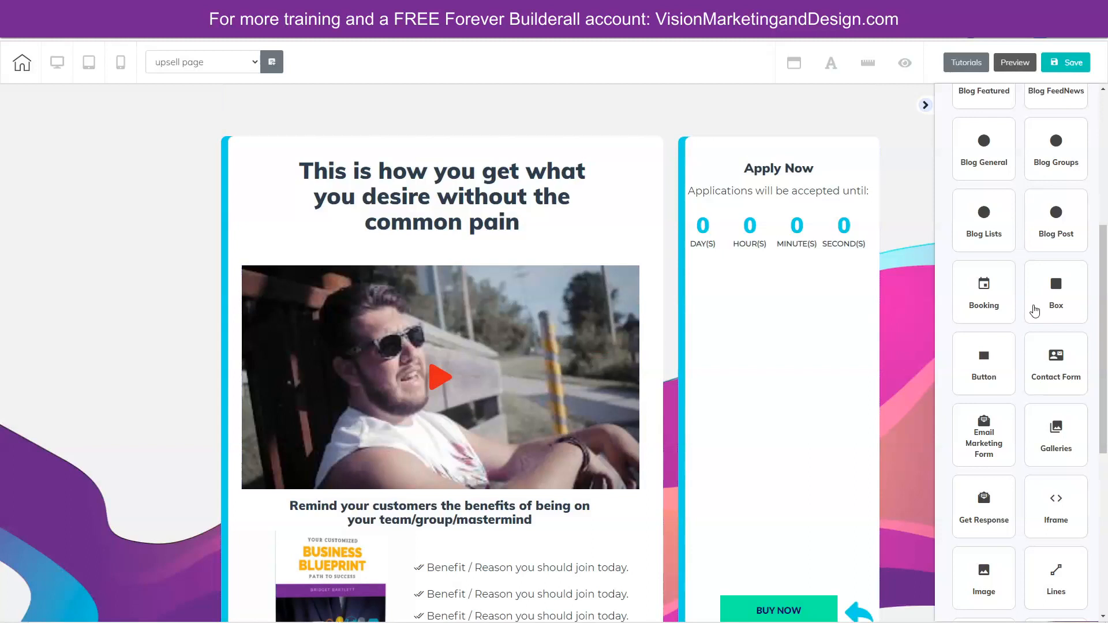
{"action": "scroll", "coordinate": [1033, 331], "scroll_direction": "down", "scroll_amount": 3}
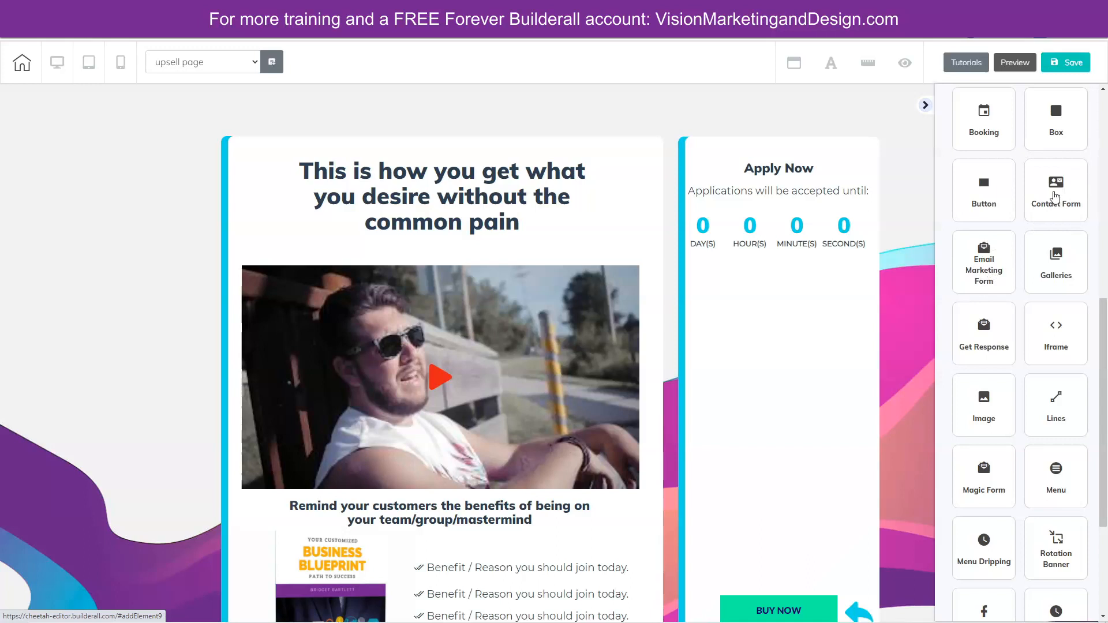
{"action": "left_click", "coordinate": [1056, 197]}
{"action": "left_click_drag", "start_coordinate": [1046, 278], "coordinate": [776, 292]}
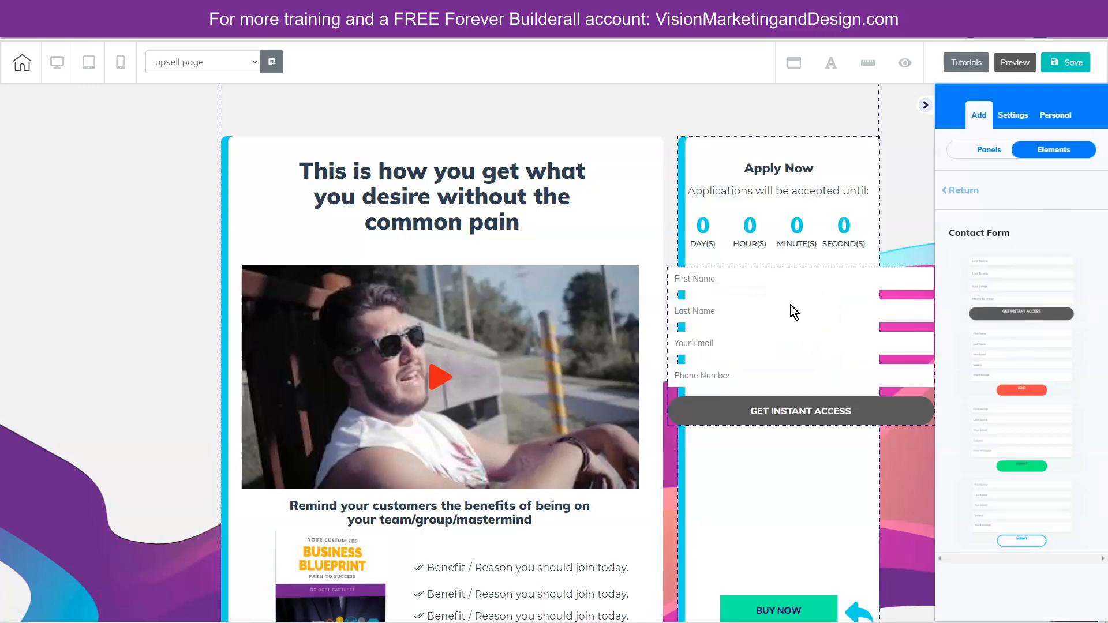
{"action": "left_click", "coordinate": [790, 306]}
{"action": "left_click", "coordinate": [885, 383]}
{"action": "left_click_drag", "start_coordinate": [920, 425], "coordinate": [839, 426]}
{"action": "left_click_drag", "start_coordinate": [755, 342], "coordinate": [788, 365]}
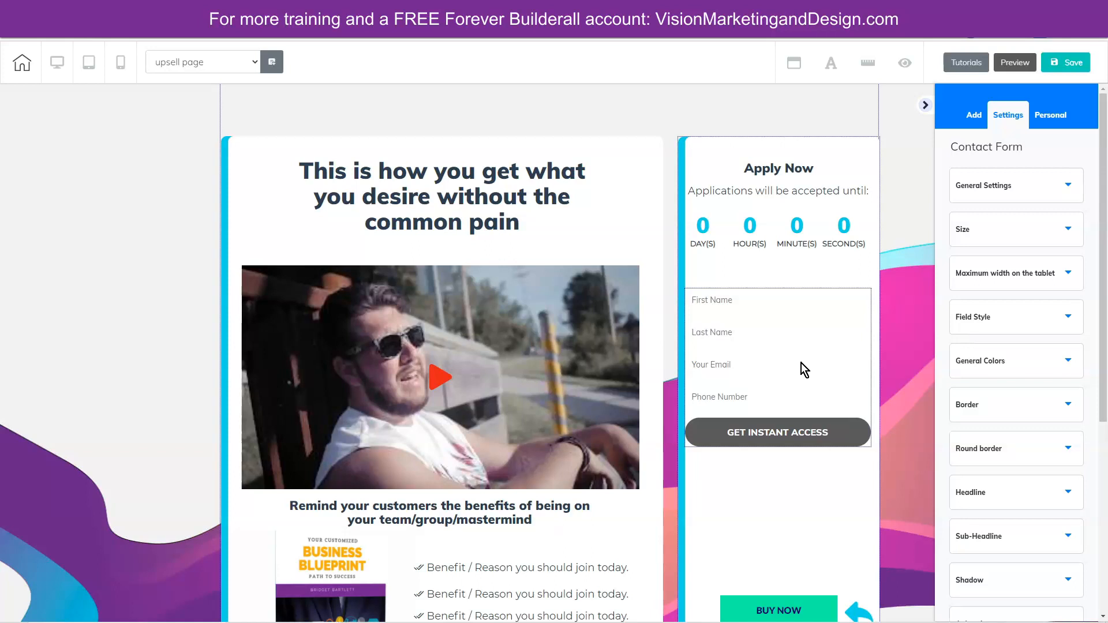
{"action": "left_click", "coordinate": [783, 616]}
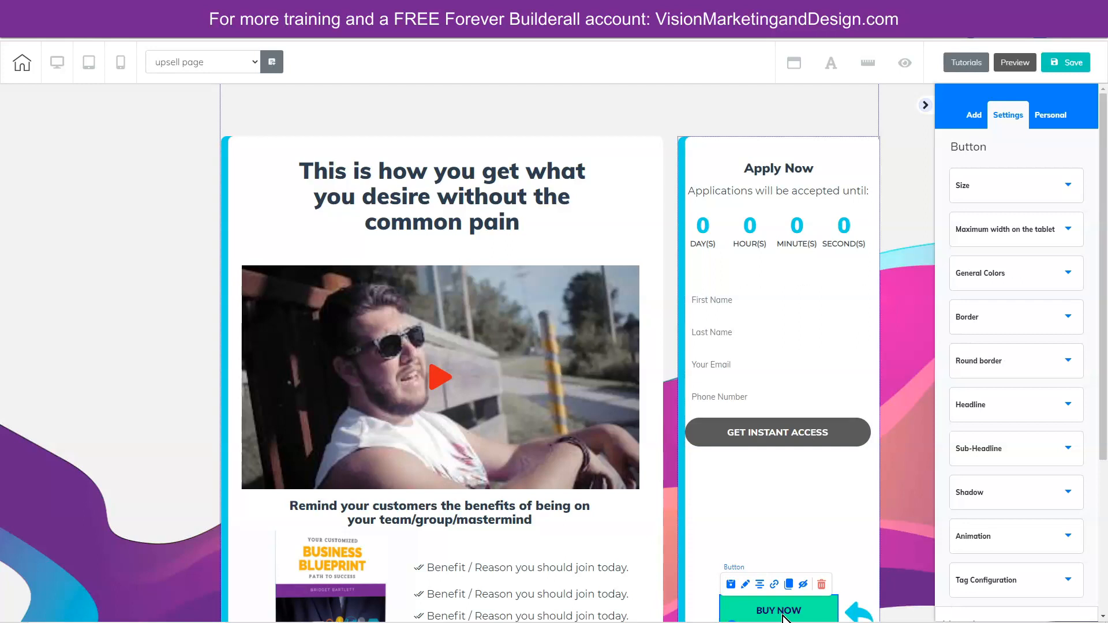
{"action": "left_click", "coordinate": [775, 584]}
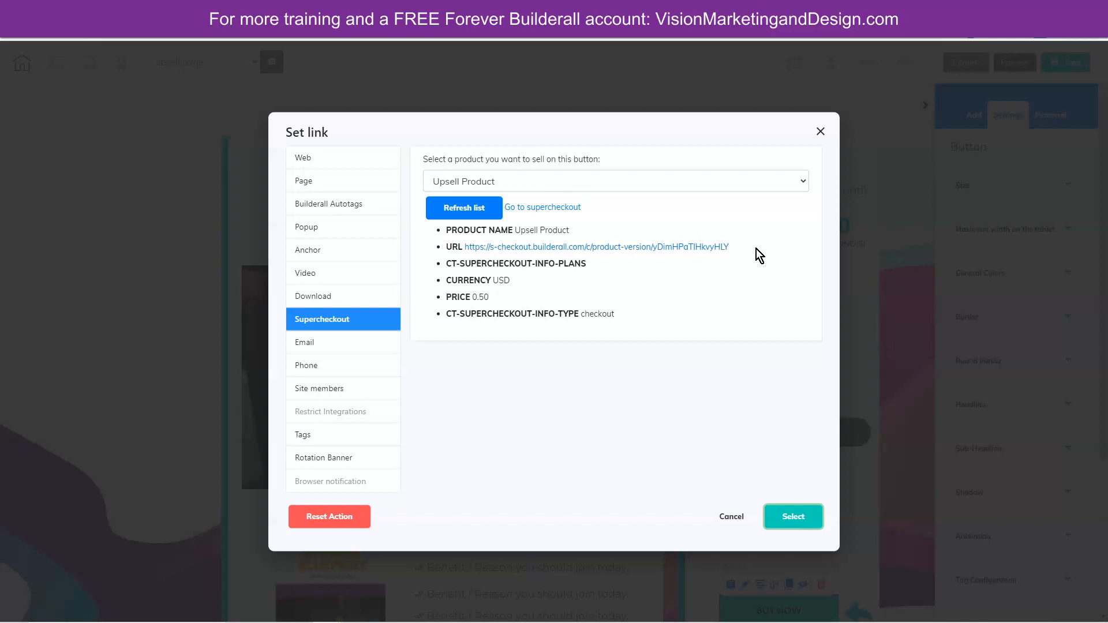
{"action": "left_click_drag", "start_coordinate": [755, 248], "coordinate": [463, 248]}
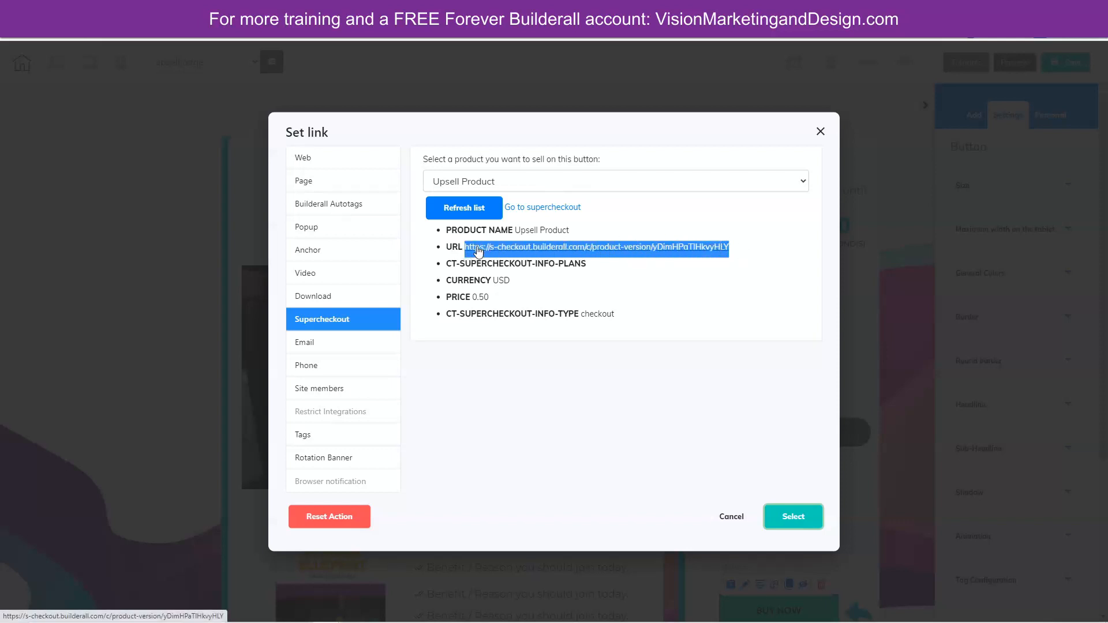
{"action": "right_click", "coordinate": [487, 249]}
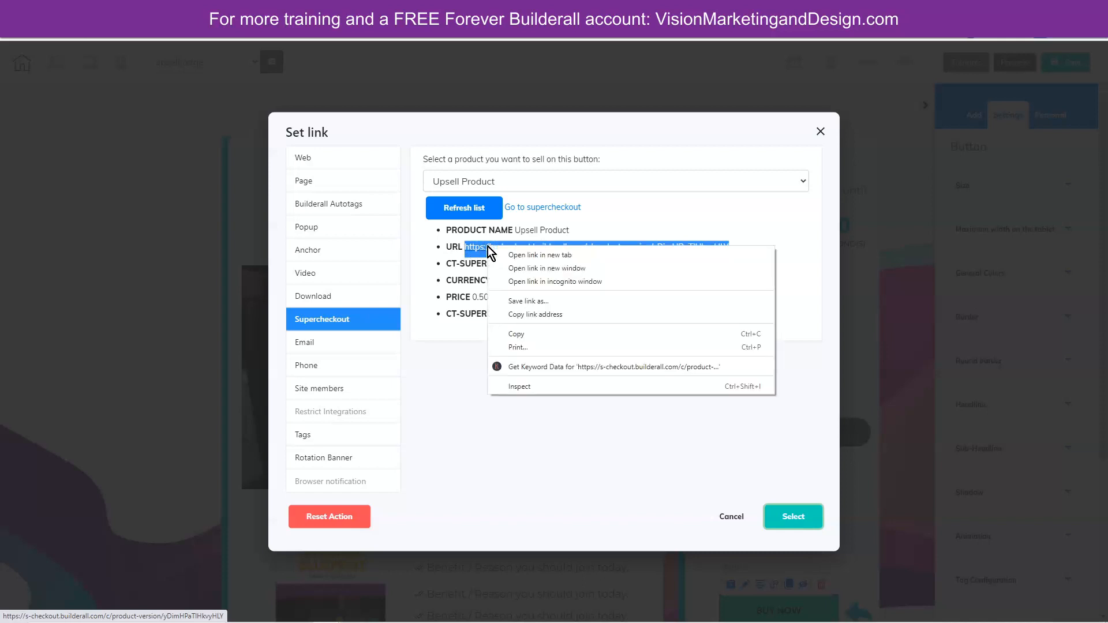
{"action": "left_click", "coordinate": [511, 333]}
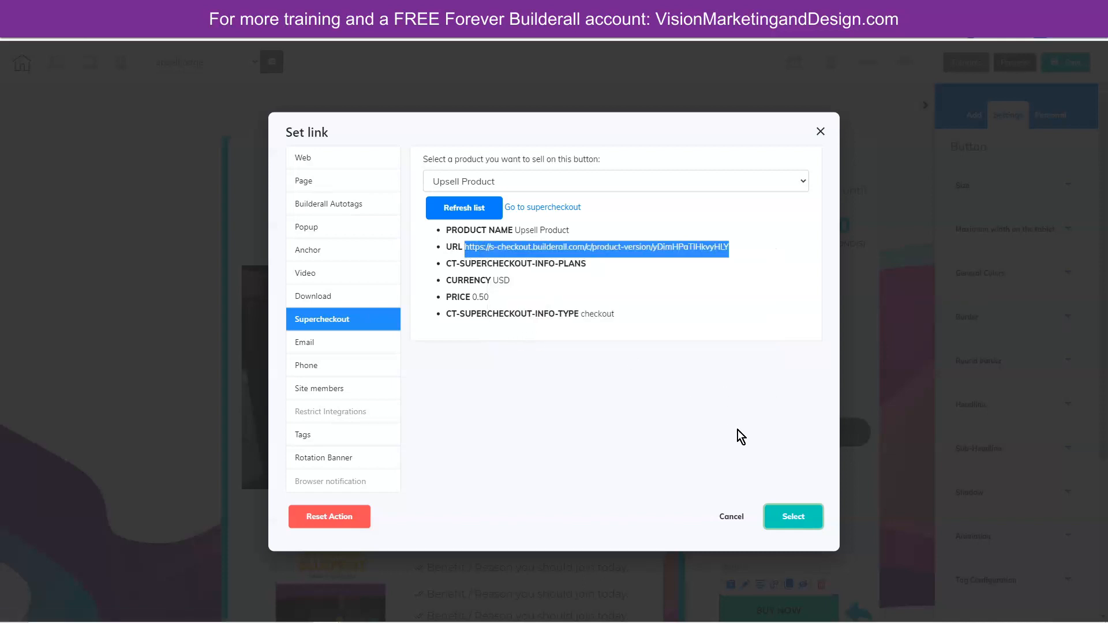
{"action": "left_click", "coordinate": [730, 517]}
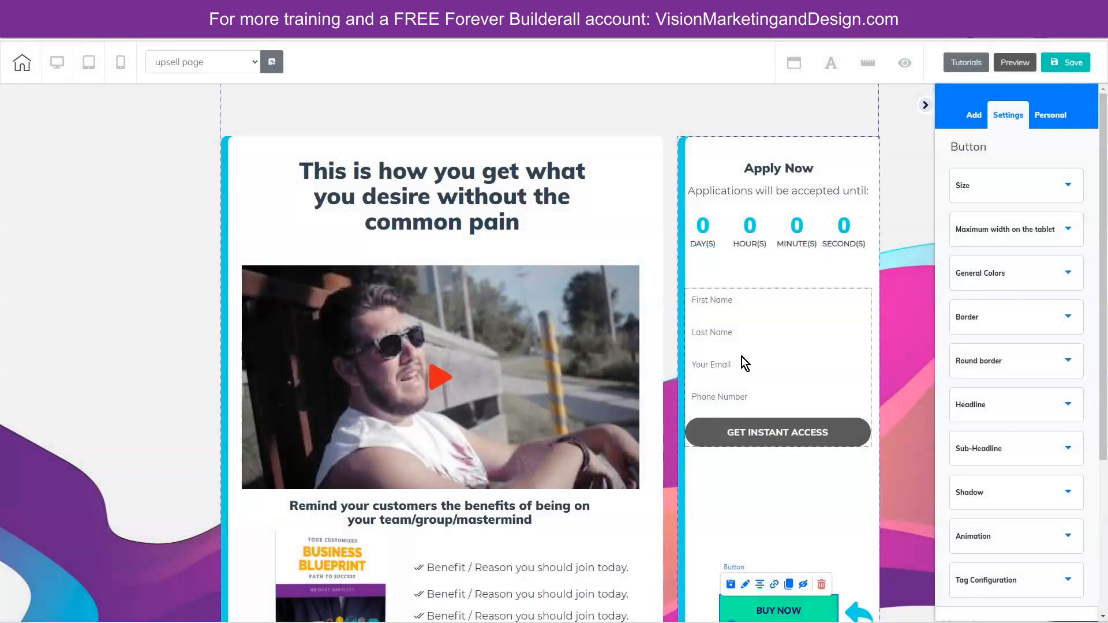
{"action": "left_click_drag", "start_coordinate": [745, 355], "coordinate": [746, 354]}
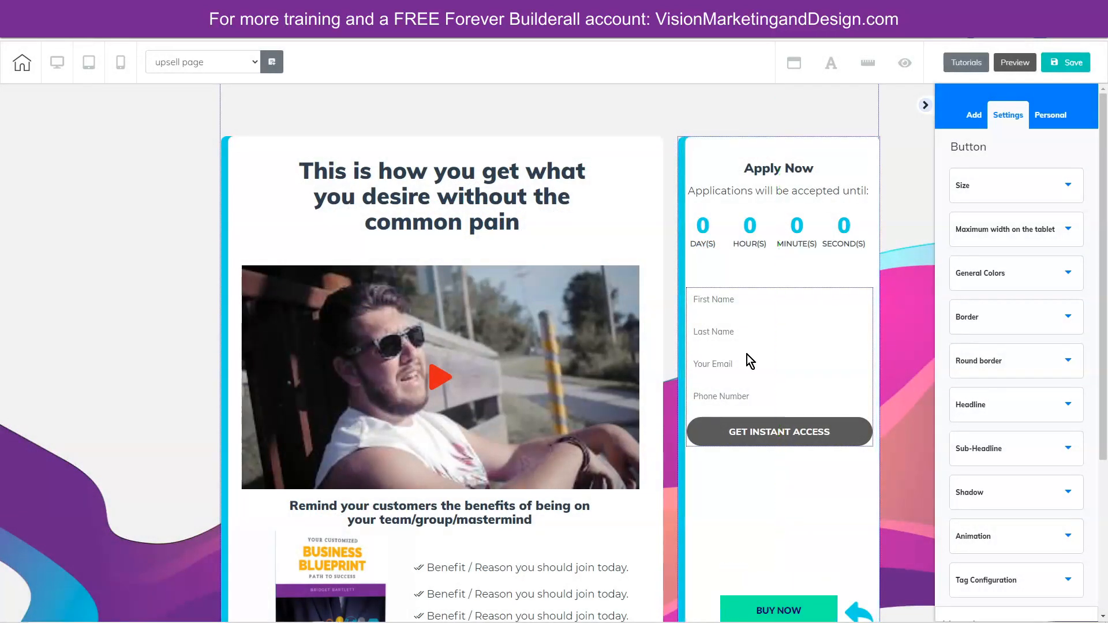
Step: Paste the checkout page URL as the contact form's Redirect URL
{"action": "left_click", "coordinate": [749, 360]}
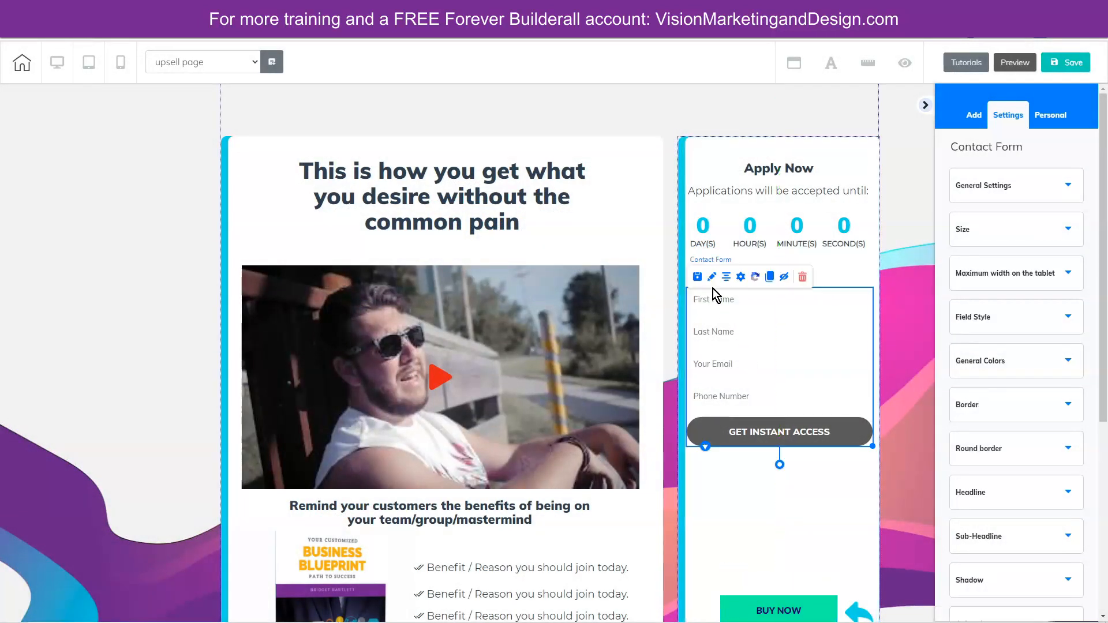
{"action": "left_click", "coordinate": [740, 278]}
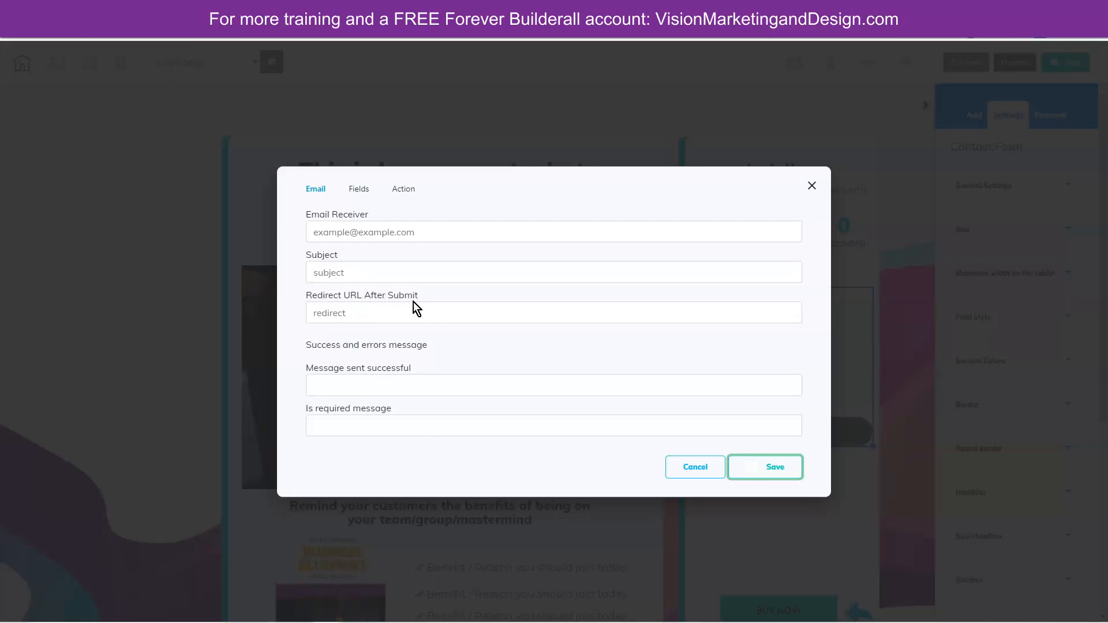
{"action": "left_click", "coordinate": [402, 311]}
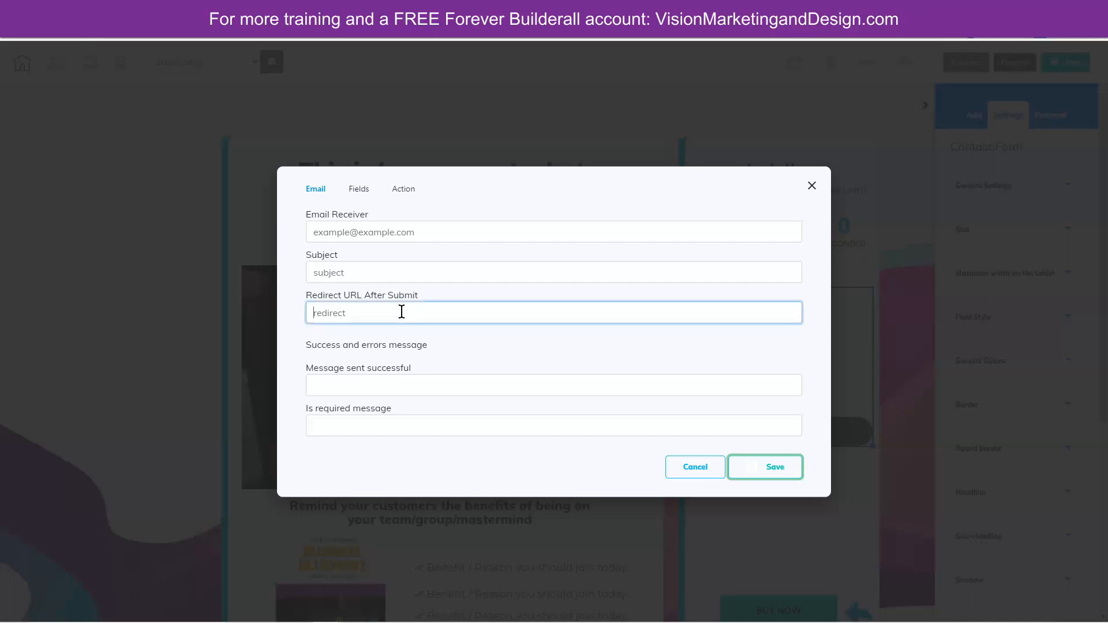
{"action": "key", "text": "ctrl+v"}
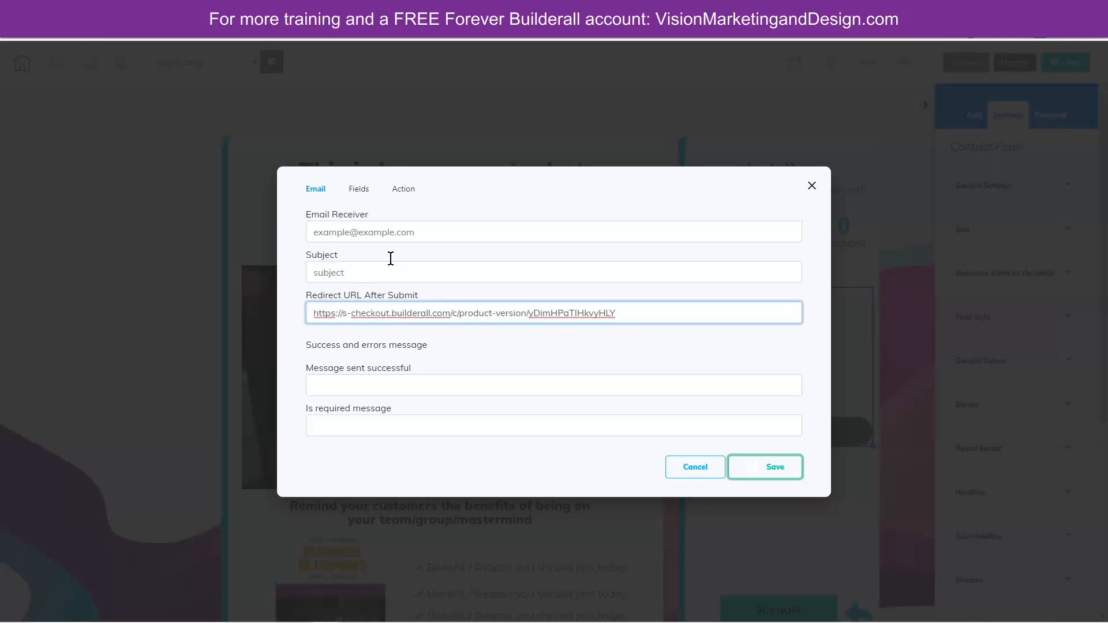
Step: Enter the recipient e-mail and subject 'You have received an application for private coaching', then bring up Add Field
{"action": "left_click", "coordinate": [372, 233]}
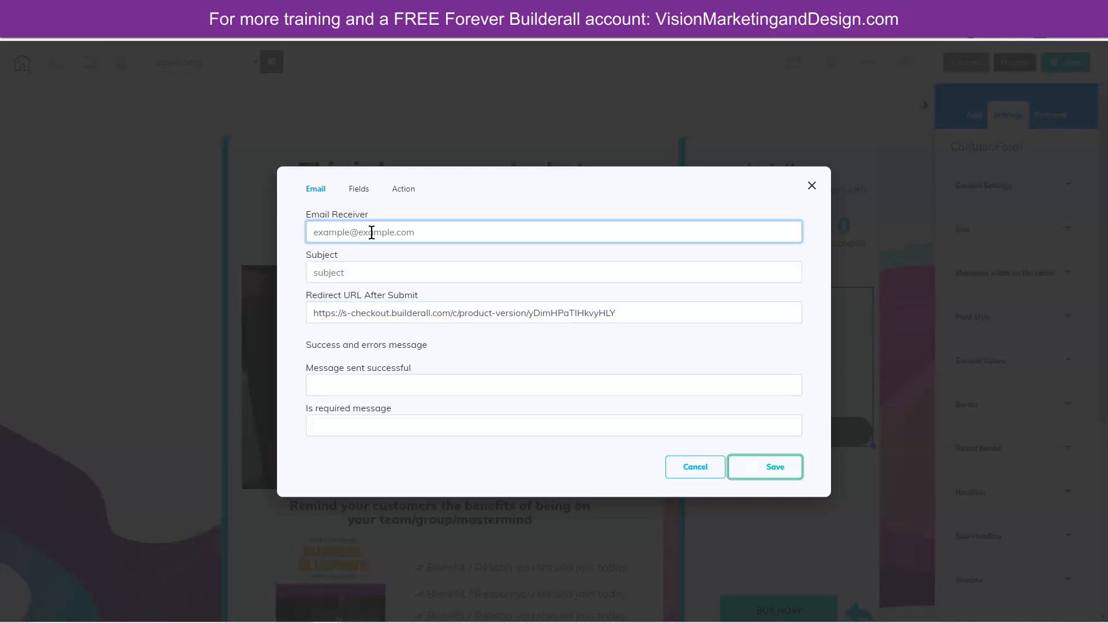
{"action": "left_click", "coordinate": [373, 273]}
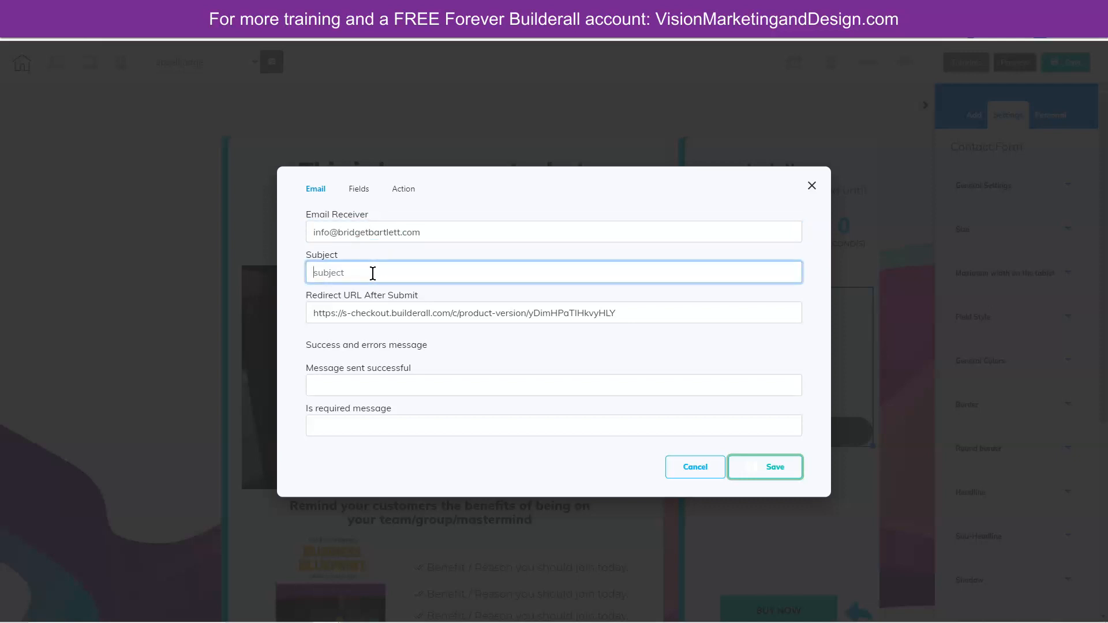
{"action": "type", "text": "You have received an application for private coaching"}
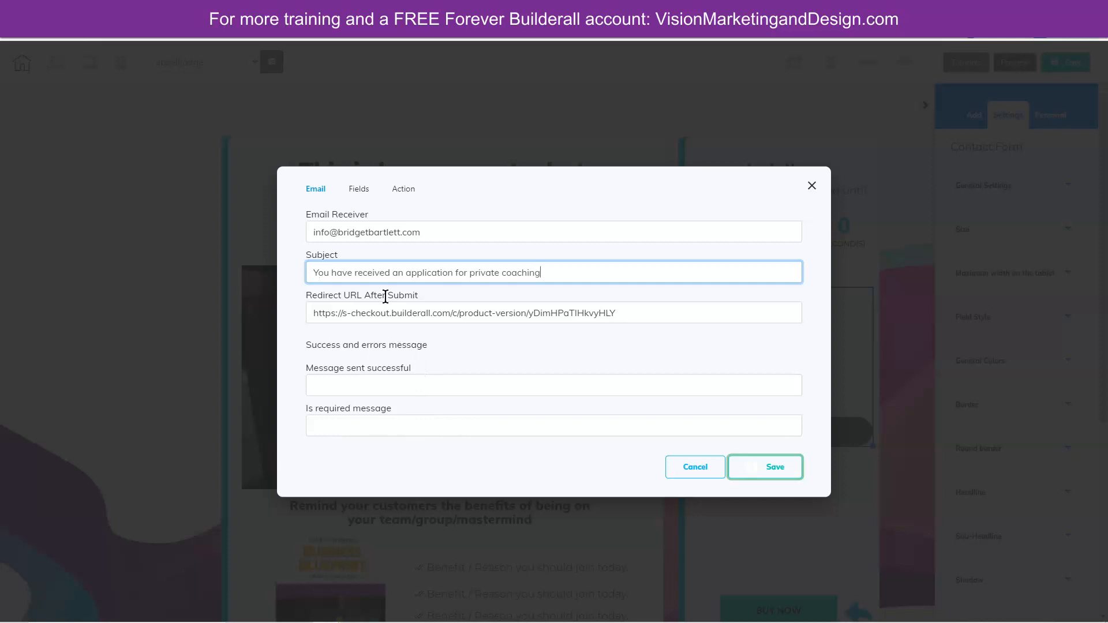
{"action": "left_click", "coordinate": [359, 189]}
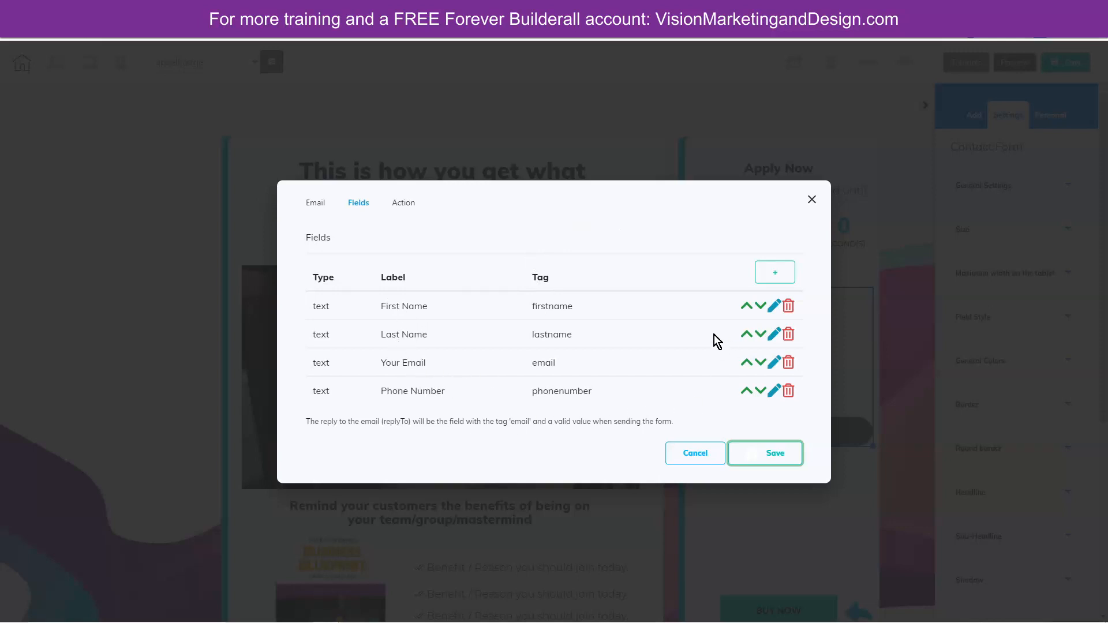
{"action": "left_click", "coordinate": [774, 274]}
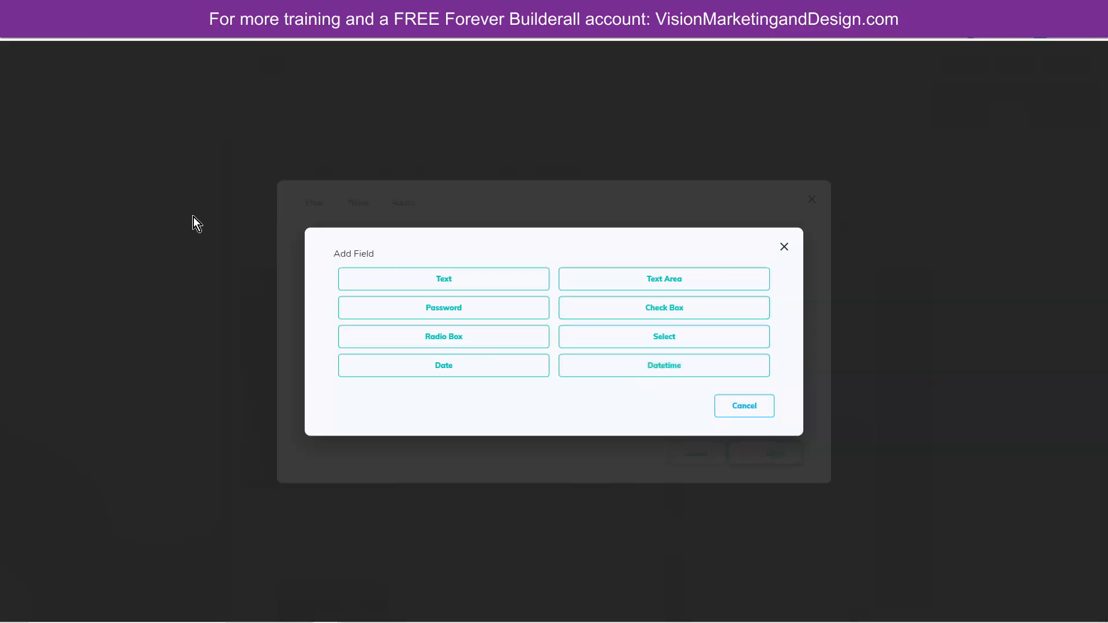
Step: Choose Text as the type of the new contact form field
{"action": "left_click", "coordinate": [449, 283]}
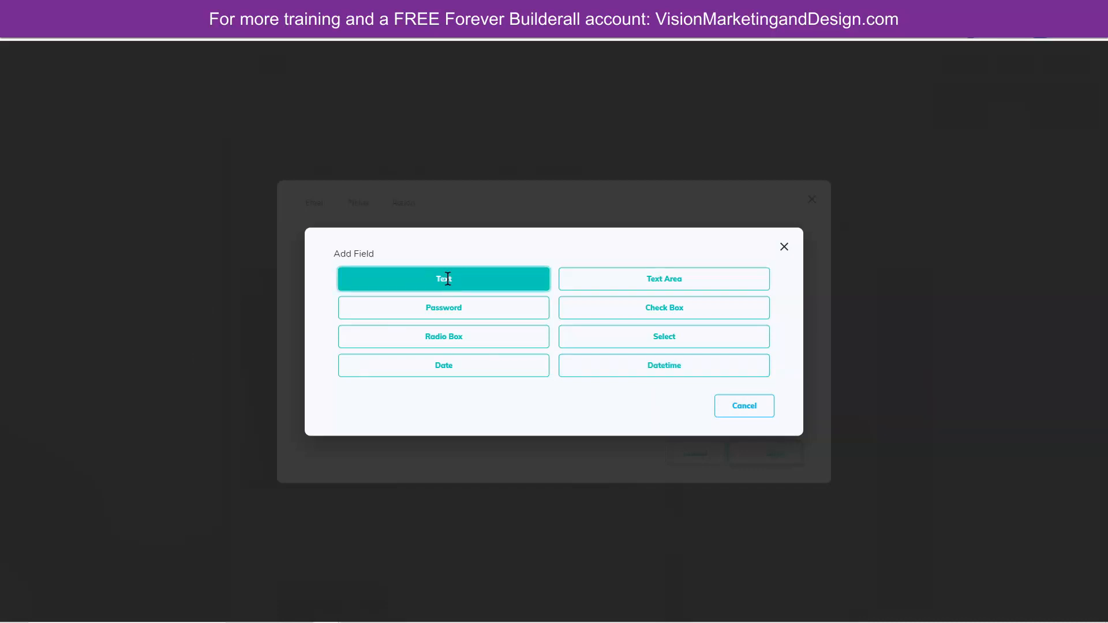
Step: Add a required text field labelled 'What are your promoting online?' with tag promoting
{"action": "left_click", "coordinate": [424, 224]}
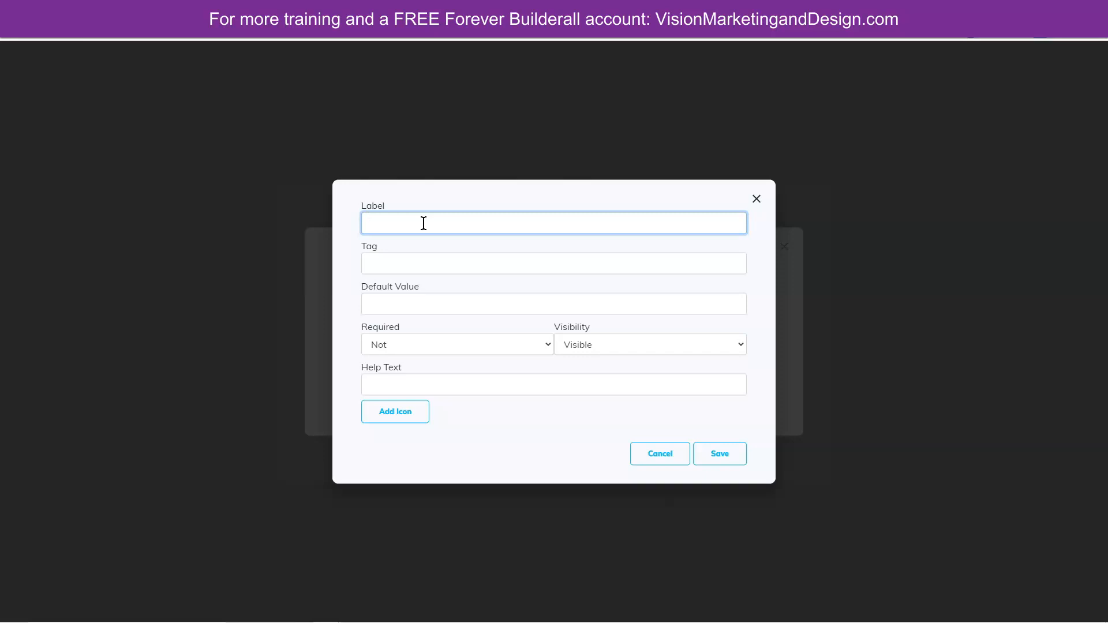
{"action": "type", "text": "What are your promoting online?"}
{"action": "left_click", "coordinate": [411, 262]}
{"action": "type", "text": "promoti"}
{"action": "key", "text": "BackSpace"}
{"action": "key", "text": "BackSpace"}
{"action": "key", "text": "BackSpace"}
{"action": "key", "text": "BackSpace"}
{"action": "type", "text": "moting"}
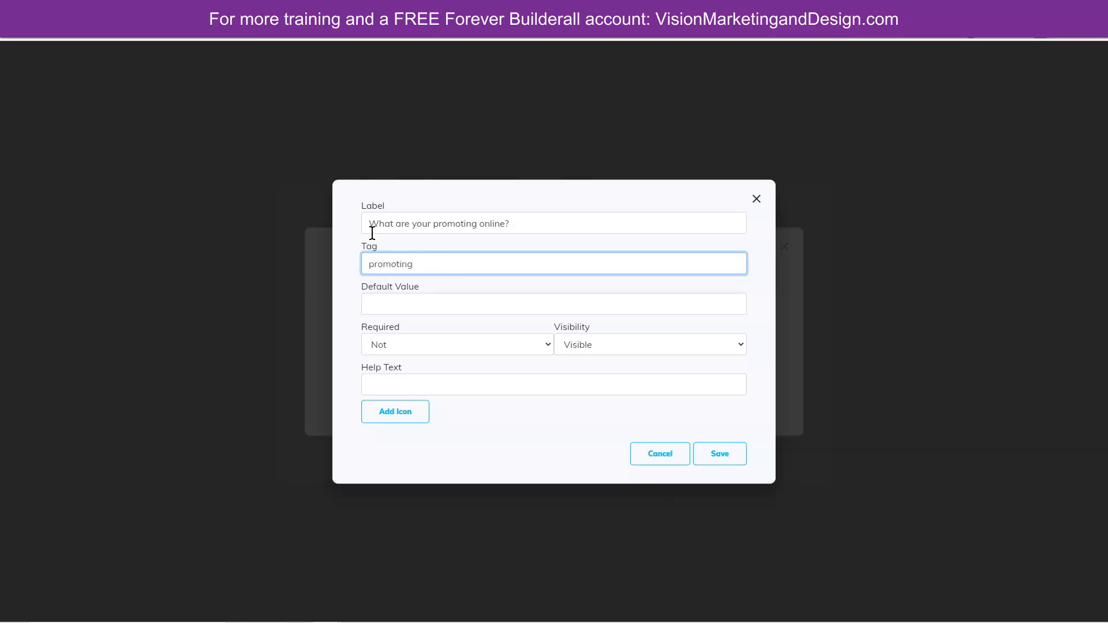
{"action": "left_click", "coordinate": [411, 341]}
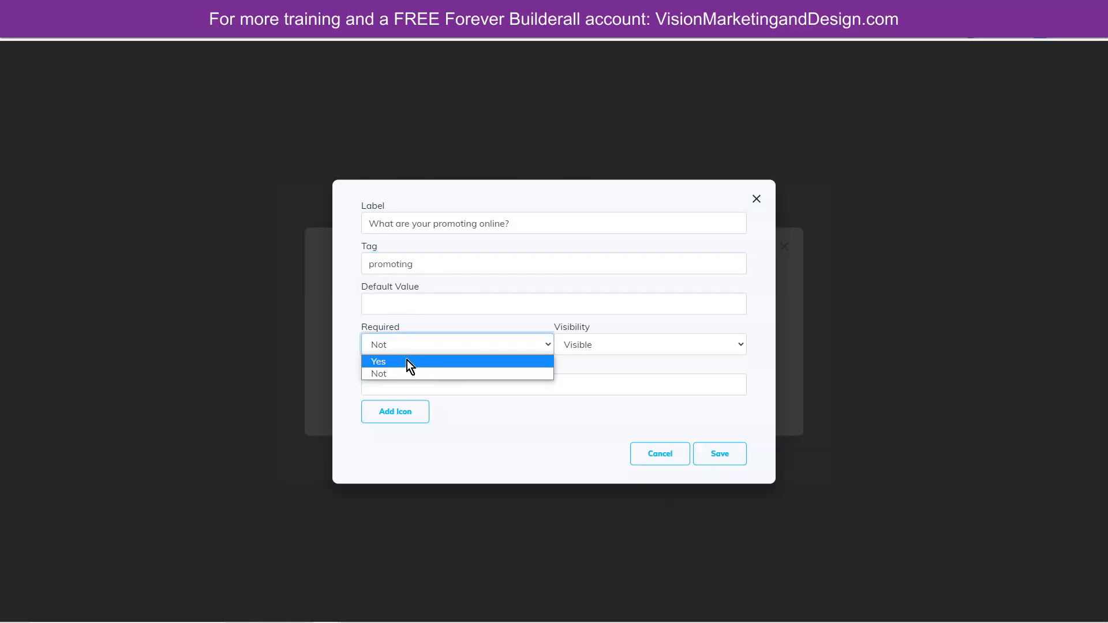
{"action": "left_click", "coordinate": [407, 361]}
{"action": "left_click", "coordinate": [724, 458]}
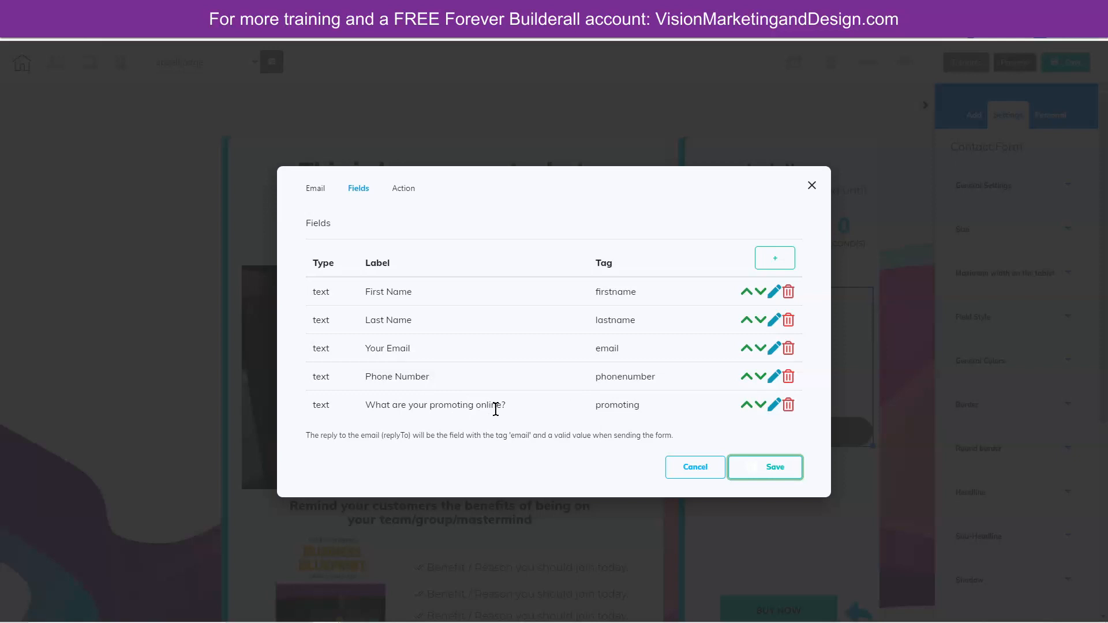
{"action": "left_click", "coordinate": [775, 263]}
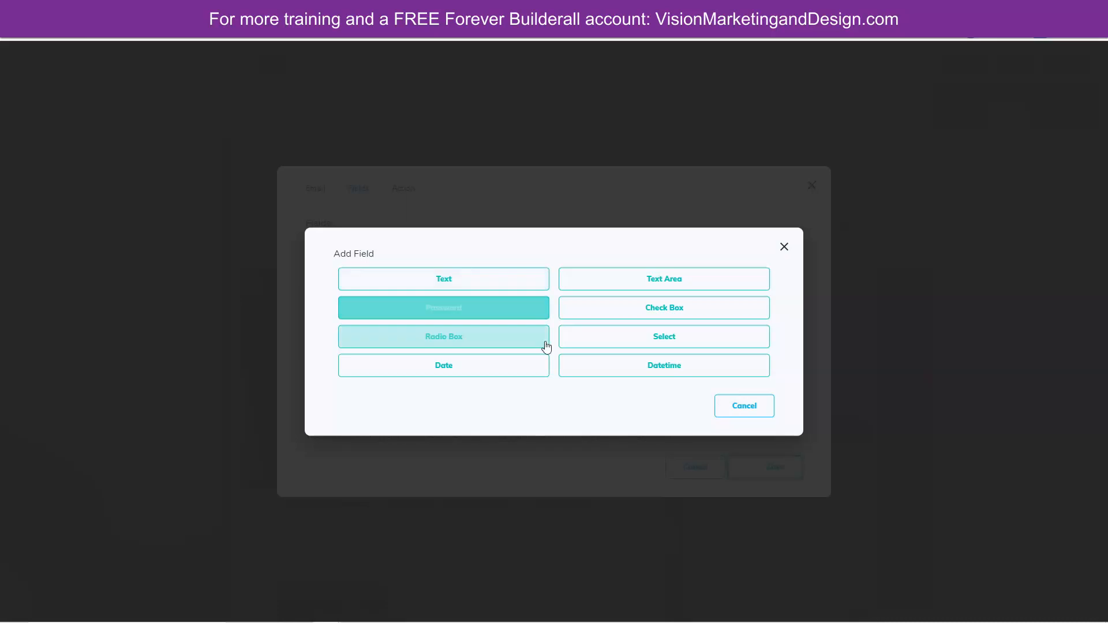
Step: Make a required checkbox field tagged Options, labelled 'What are do you need to most help with?'
{"action": "left_click", "coordinate": [678, 308]}
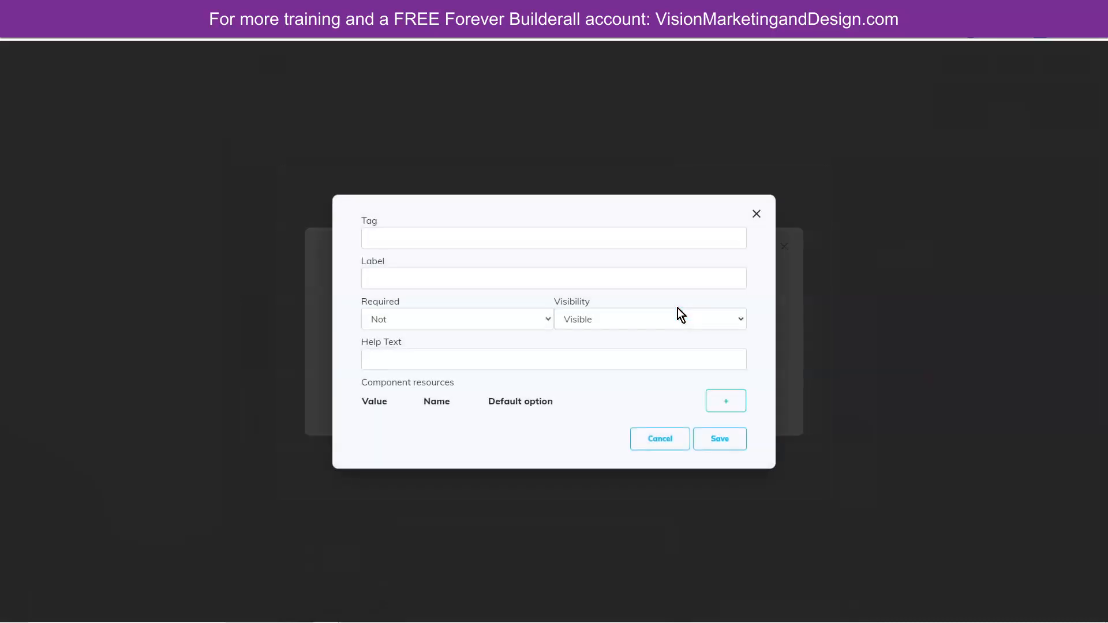
{"action": "left_click", "coordinate": [429, 239]}
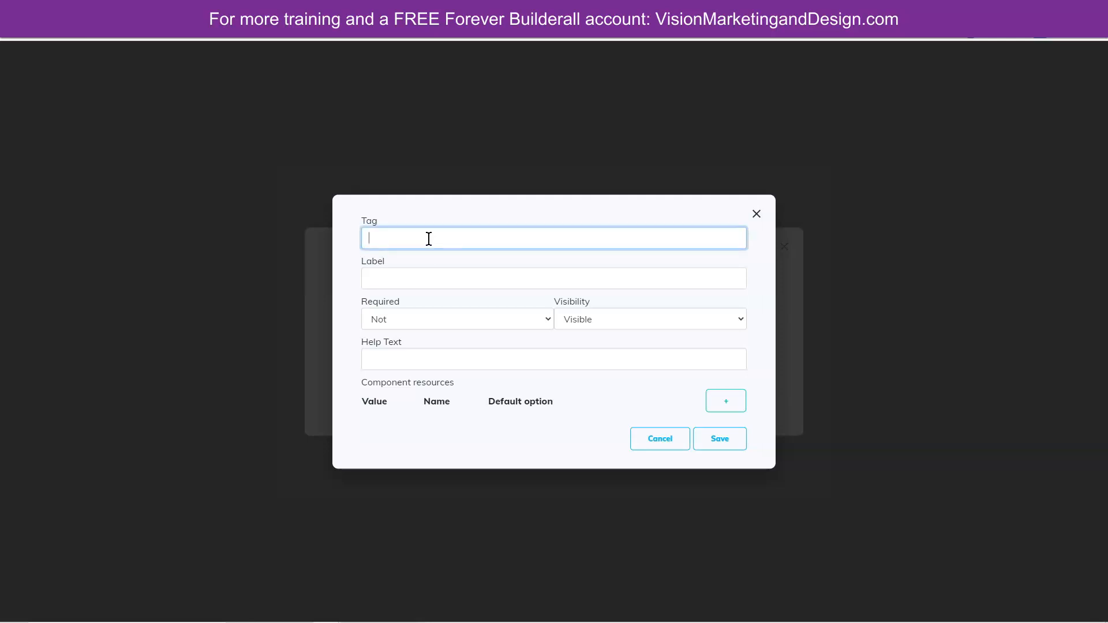
{"action": "type", "text": "Options"}
{"action": "left_click", "coordinate": [398, 280]}
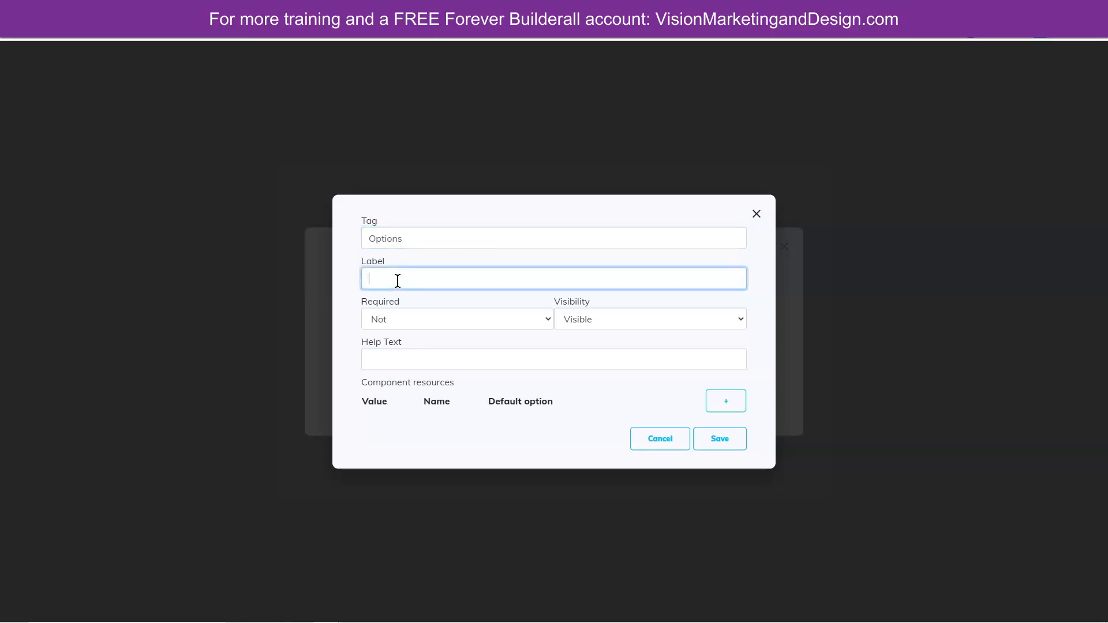
{"action": "type", "text": "What are do  you need to most help with?"}
{"action": "left_click", "coordinate": [397, 321]}
{"action": "left_click", "coordinate": [394, 335]}
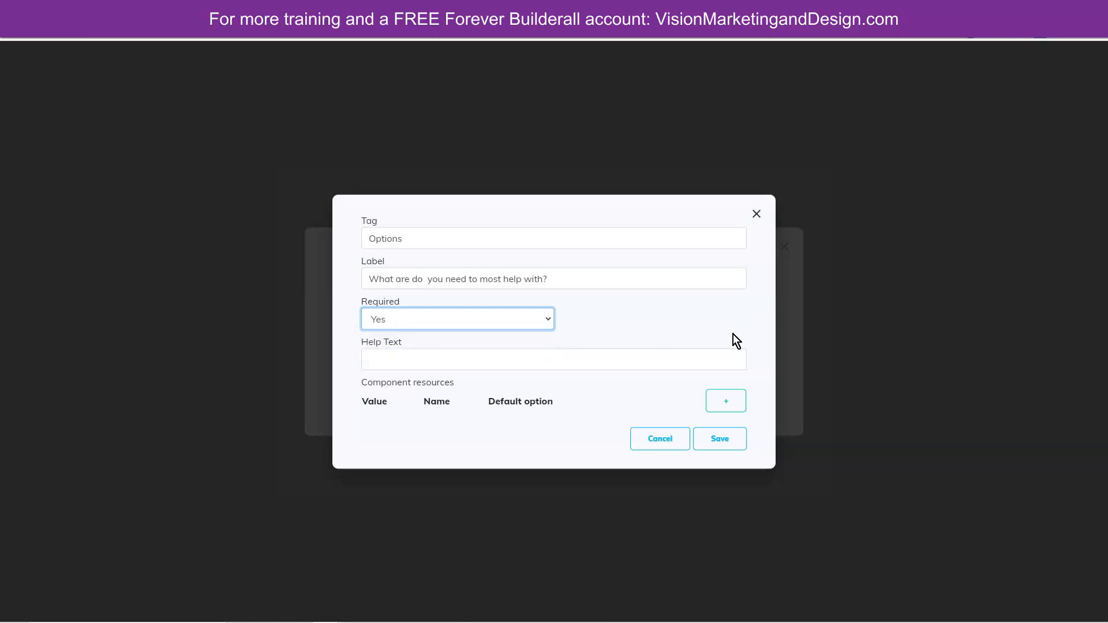
Step: Add the checkbox options Leads generation and Marketing myself, each with matching value and name
{"action": "left_click", "coordinate": [728, 403]}
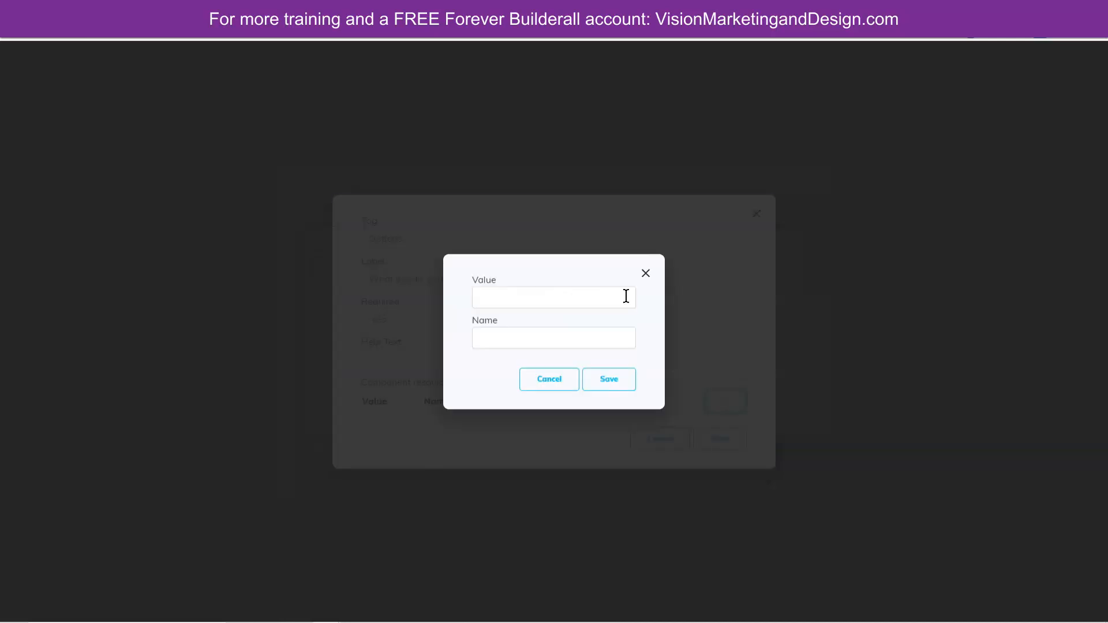
{"action": "left_click", "coordinate": [527, 296]}
{"action": "type", "text": "Lea"}
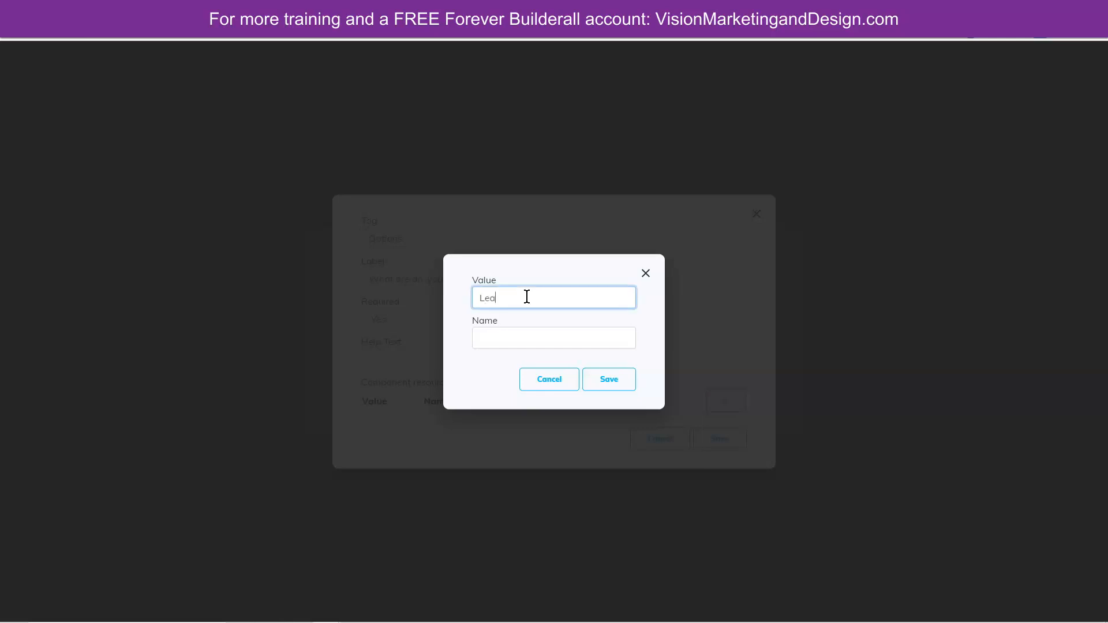
{"action": "type", "text": "ds generation"}
{"action": "key", "text": "ctrl+a"}
{"action": "key", "text": "ctrl+c"}
{"action": "left_click", "coordinate": [500, 339]}
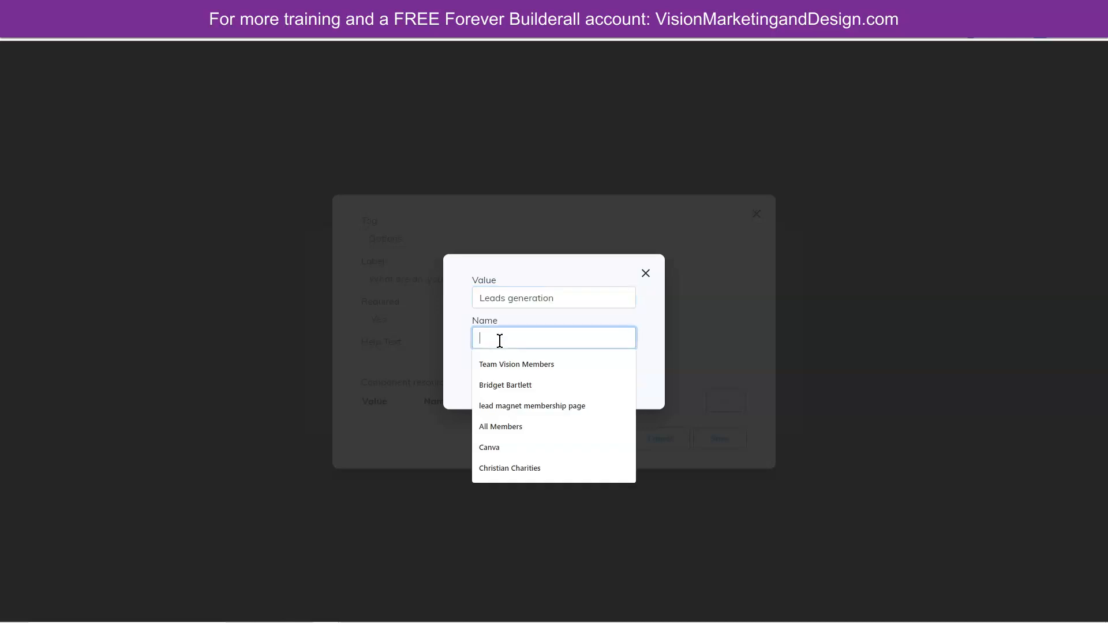
{"action": "key", "text": "ctrl+v"}
{"action": "left_click", "coordinate": [608, 380]}
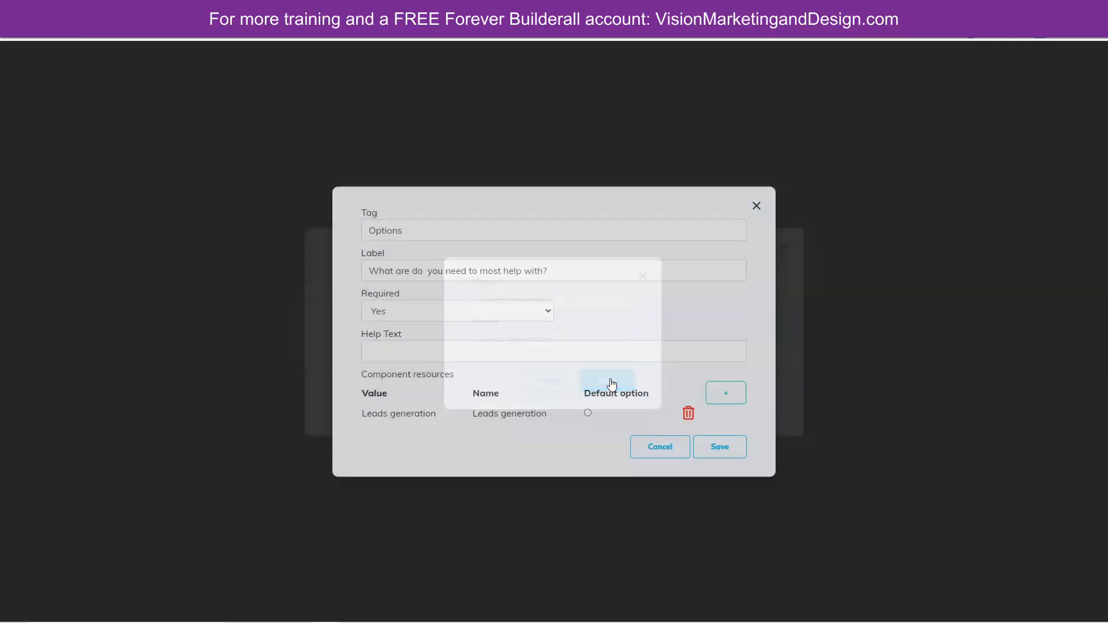
{"action": "left_click", "coordinate": [733, 392]}
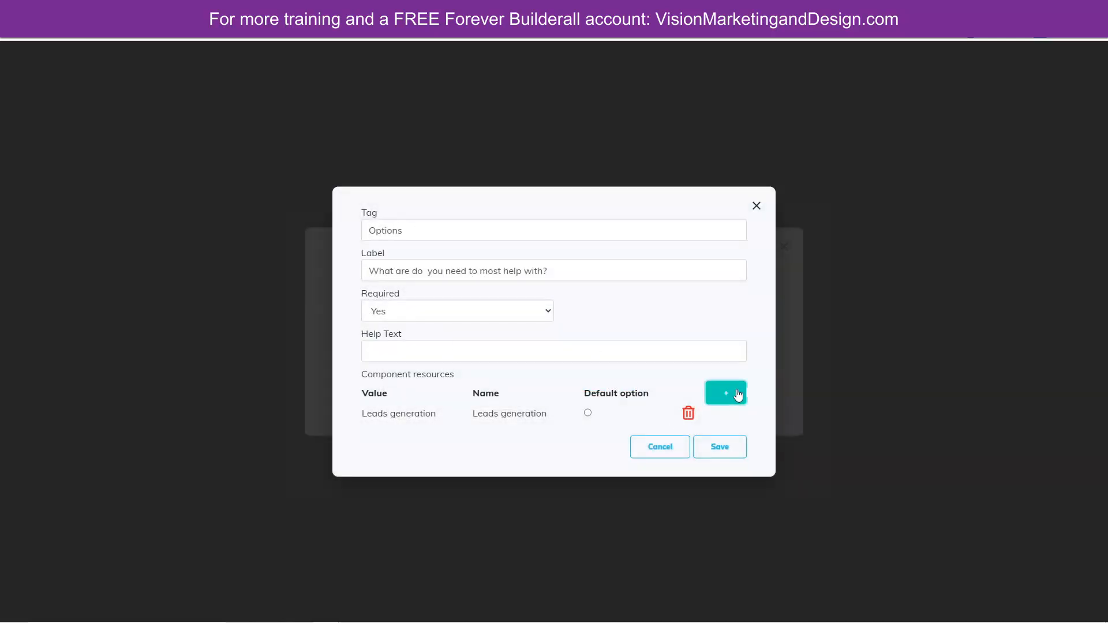
{"action": "left_click", "coordinate": [483, 294]}
{"action": "type", "text": "Marketing myself"}
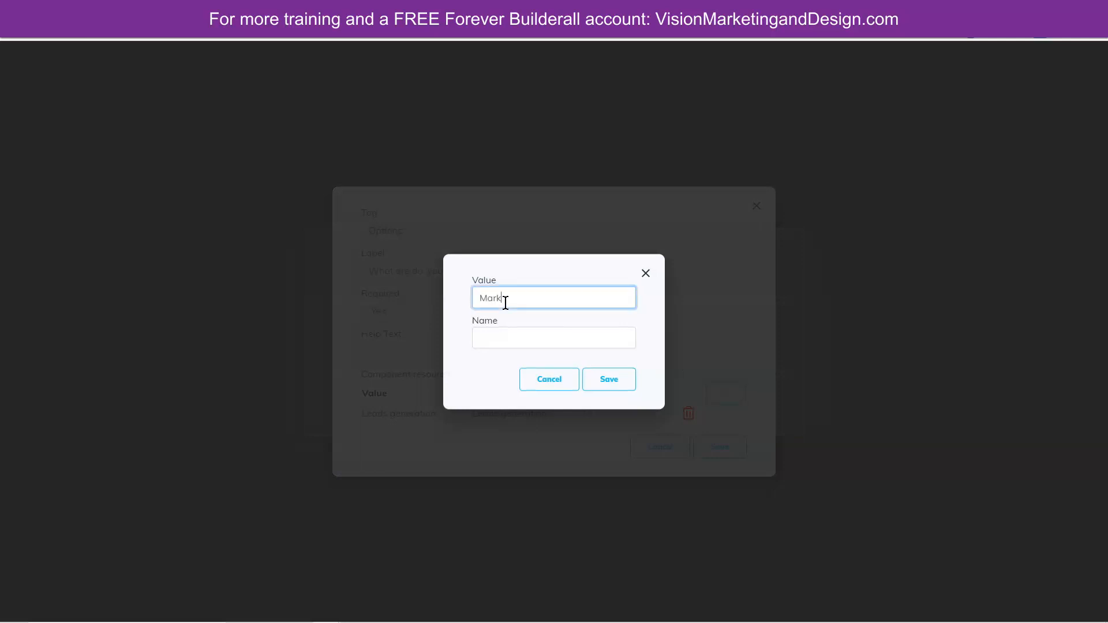
{"action": "triple_click", "coordinate": [500, 295]}
{"action": "key", "text": "ctrl+c"}
{"action": "left_click", "coordinate": [503, 338]}
{"action": "key", "text": "ctrl+v"}
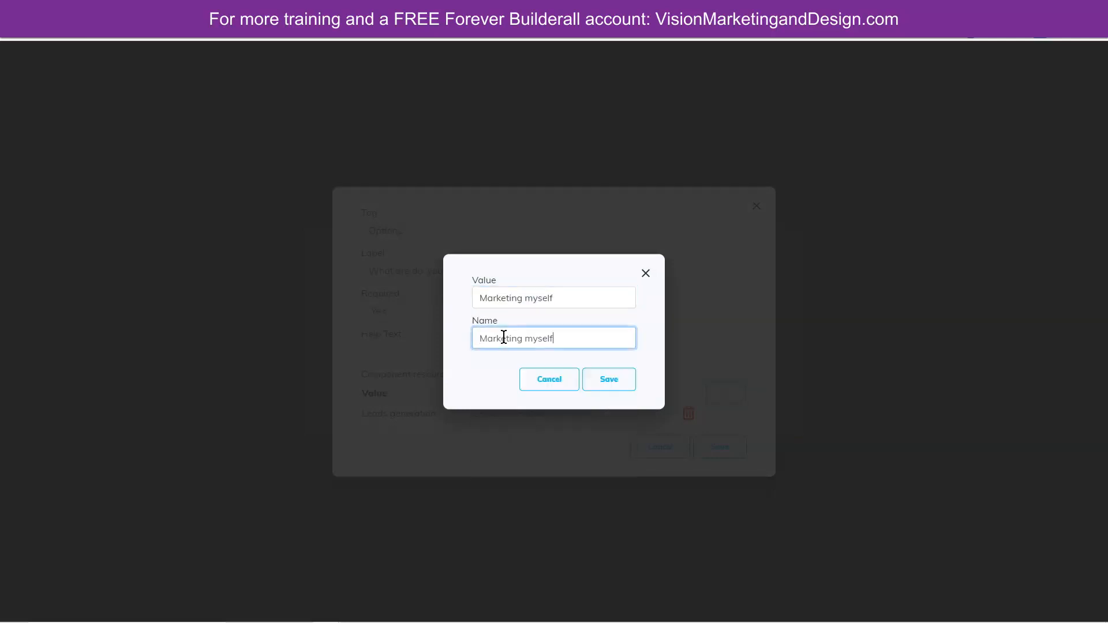
{"action": "left_click", "coordinate": [609, 381]}
Step: Add the checkbox options Strategy and Funnel Building
{"action": "left_click", "coordinate": [726, 385]}
{"action": "left_click", "coordinate": [487, 296]}
{"action": "type", "text": "Strategy"}
{"action": "triple_click", "coordinate": [488, 296]}
{"action": "left_click", "coordinate": [608, 380]}
{"action": "left_click", "coordinate": [725, 375]}
{"action": "left_click", "coordinate": [495, 299]}
{"action": "type", "text": "Funnel "}
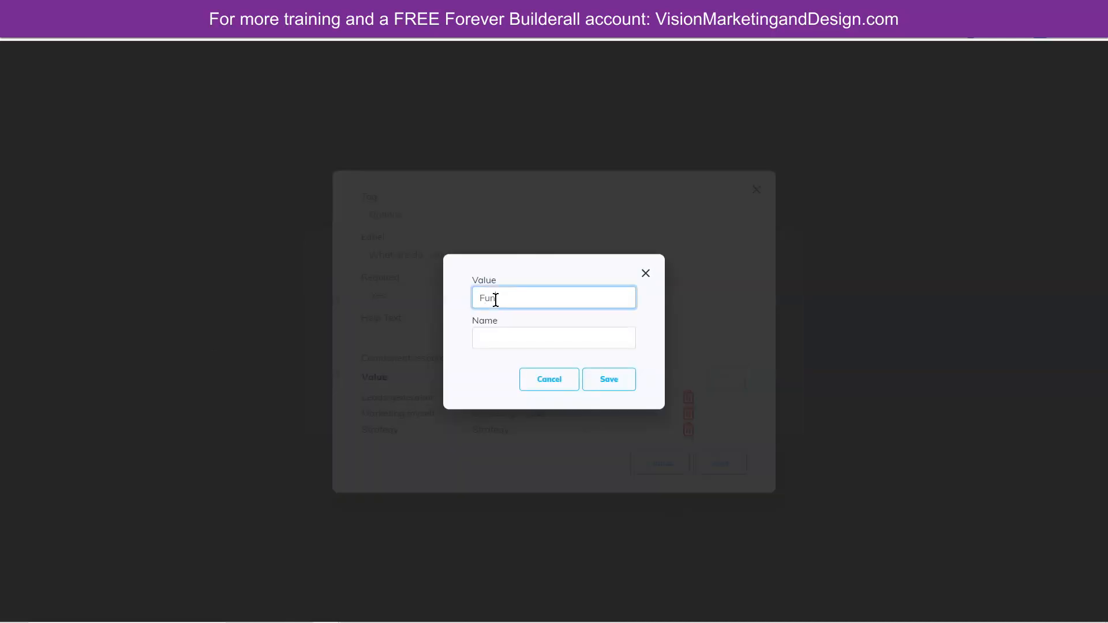
{"action": "type", "text": "Building"}
{"action": "left_click_drag", "start_coordinate": [546, 299], "coordinate": [477, 299]}
{"action": "left_click", "coordinate": [491, 339]}
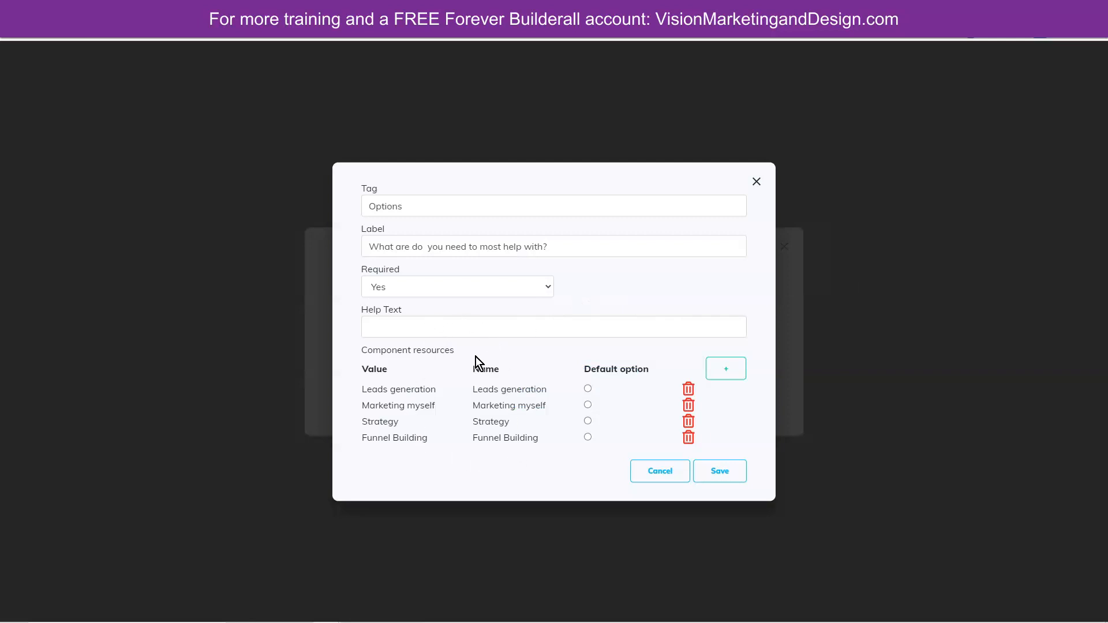
Step: Save the Options checkbox field and start a new Text Area field
{"action": "left_click", "coordinate": [722, 476]}
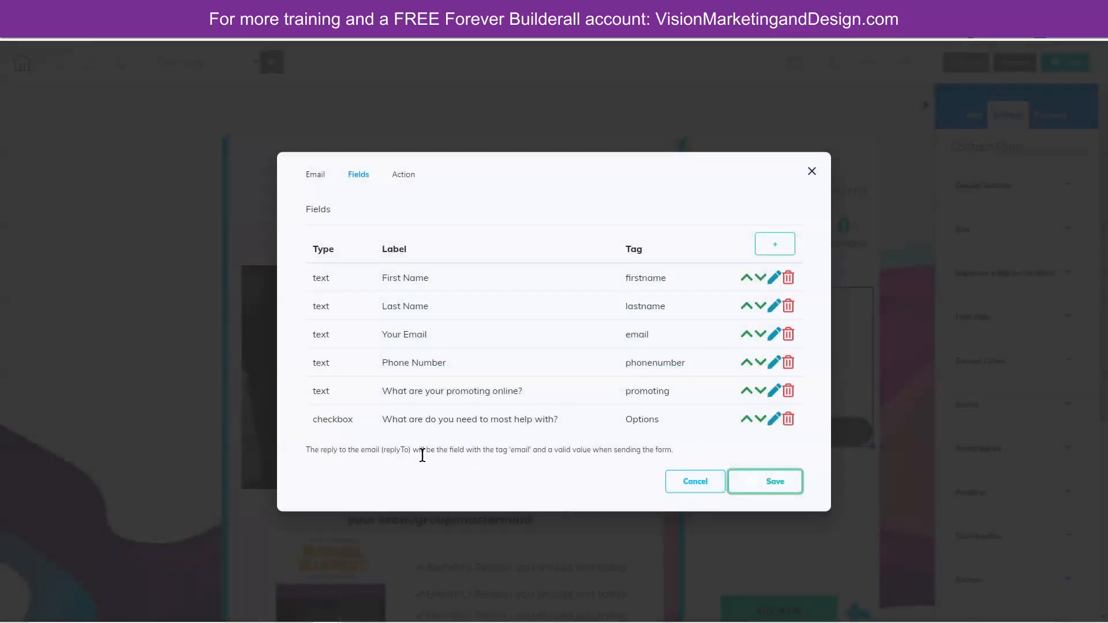
{"action": "left_click", "coordinate": [754, 484]}
{"action": "left_click", "coordinate": [774, 243]}
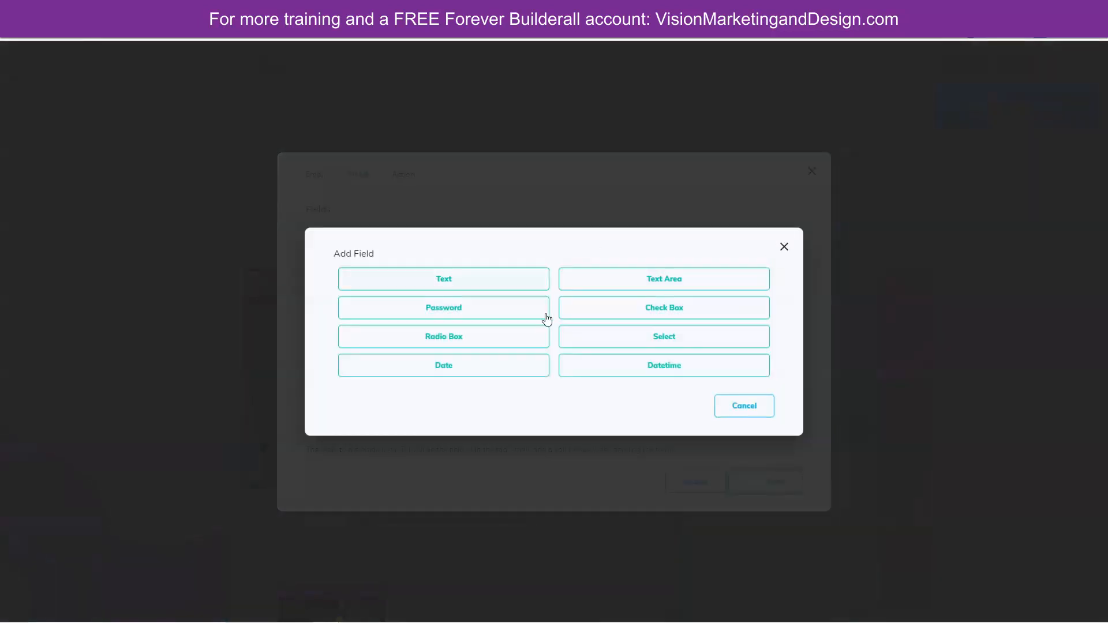
{"action": "left_click", "coordinate": [664, 280]}
Step: Label and tag the text area field 'Comments?'
{"action": "left_click", "coordinate": [443, 223]}
{"action": "type", "text": "Commnets"}
{"action": "key", "text": "BackSpace"}
{"action": "key", "text": "BackSpace"}
{"action": "key", "text": "BackSpace"}
{"action": "key", "text": "BackSpace"}
{"action": "type", "text": "ents?"}
{"action": "left_click_drag", "start_coordinate": [443, 223], "coordinate": [343, 223]}
{"action": "key", "text": "ctrl+c"}
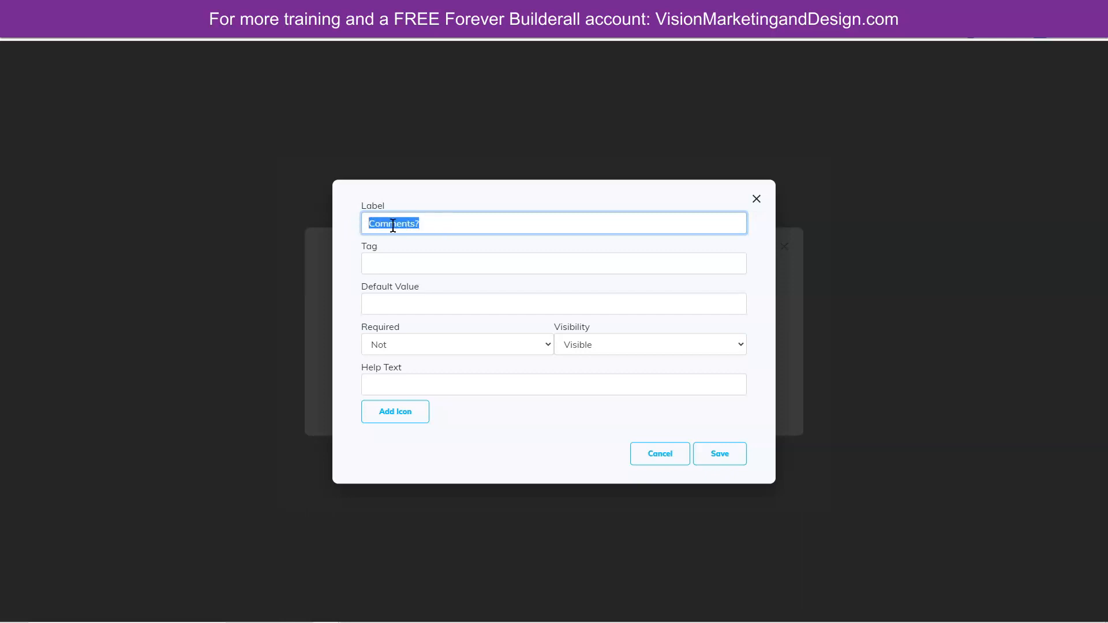
{"action": "left_click", "coordinate": [400, 304]}
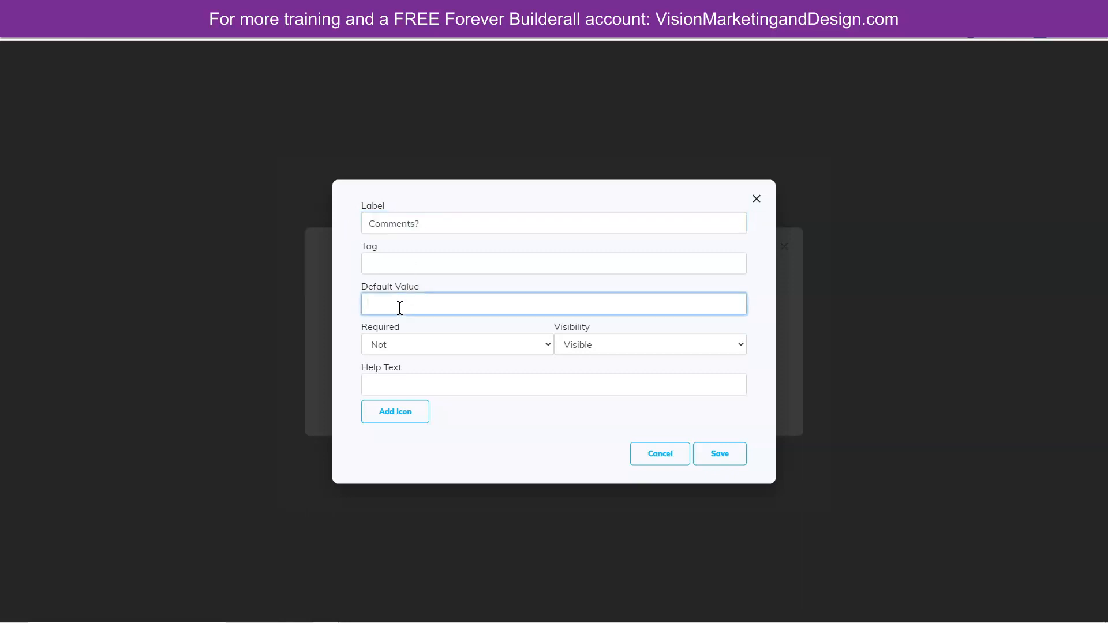
{"action": "left_click", "coordinate": [395, 265]}
{"action": "key", "text": "ctrl+v"}
Step: Leave the Comments? field not required and save the form's field list
{"action": "left_click", "coordinate": [430, 346]}
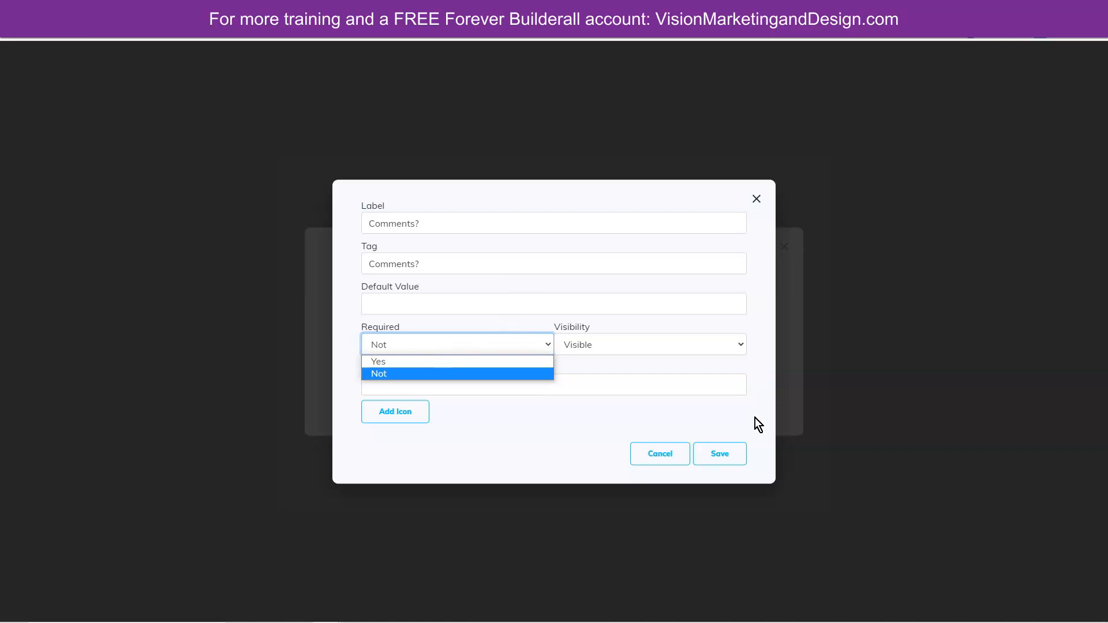
{"action": "key", "text": "Up"}
{"action": "left_click", "coordinate": [531, 435]}
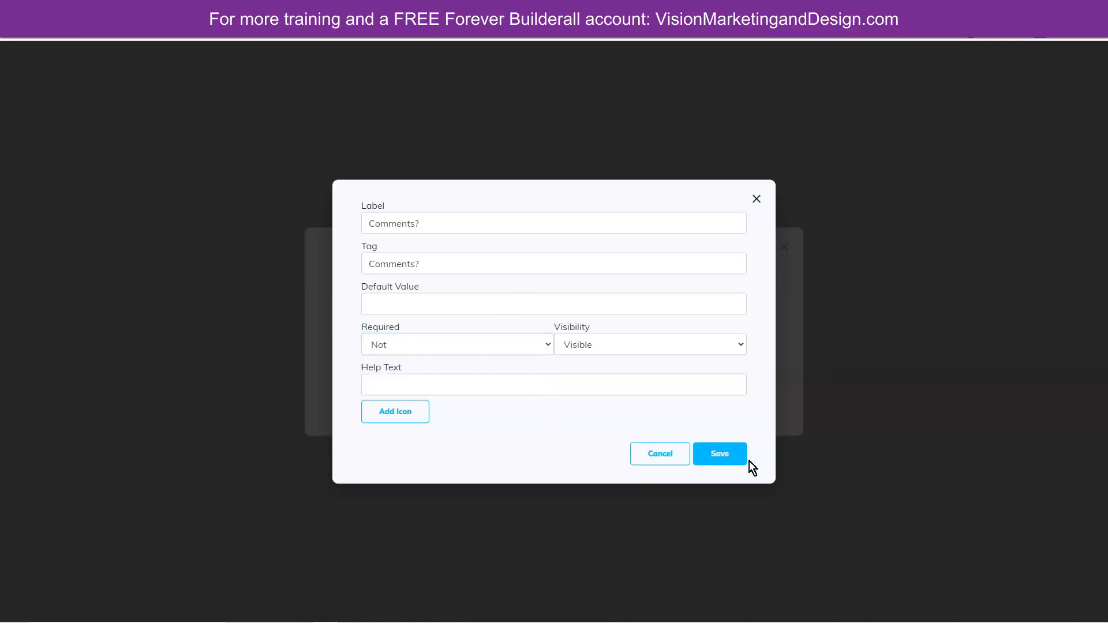
{"action": "left_click", "coordinate": [717, 453]}
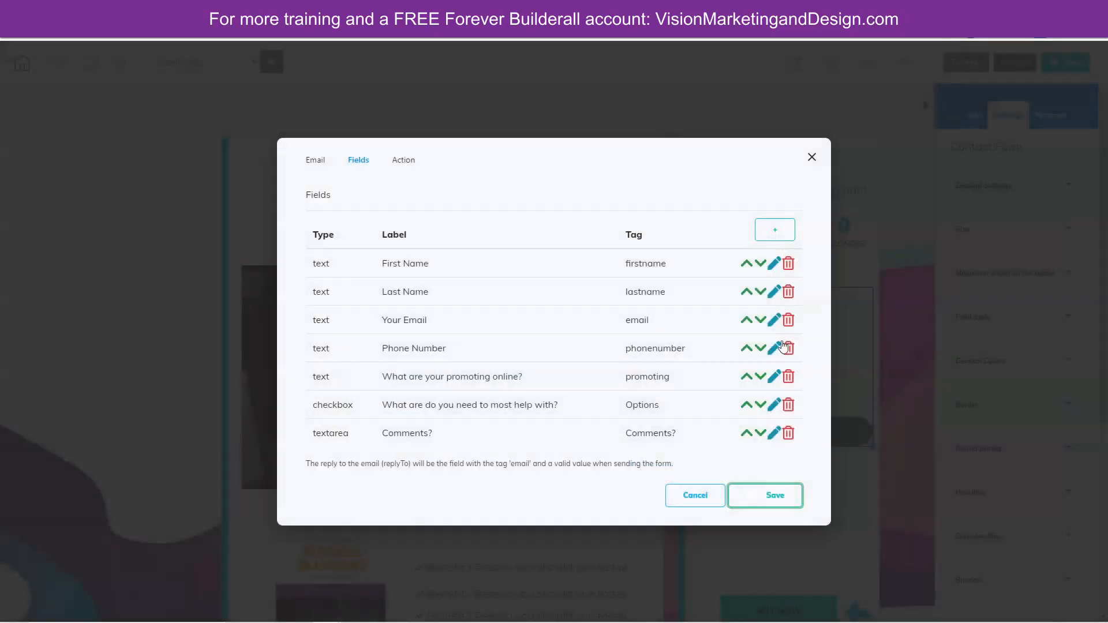
{"action": "left_click", "coordinate": [763, 495]}
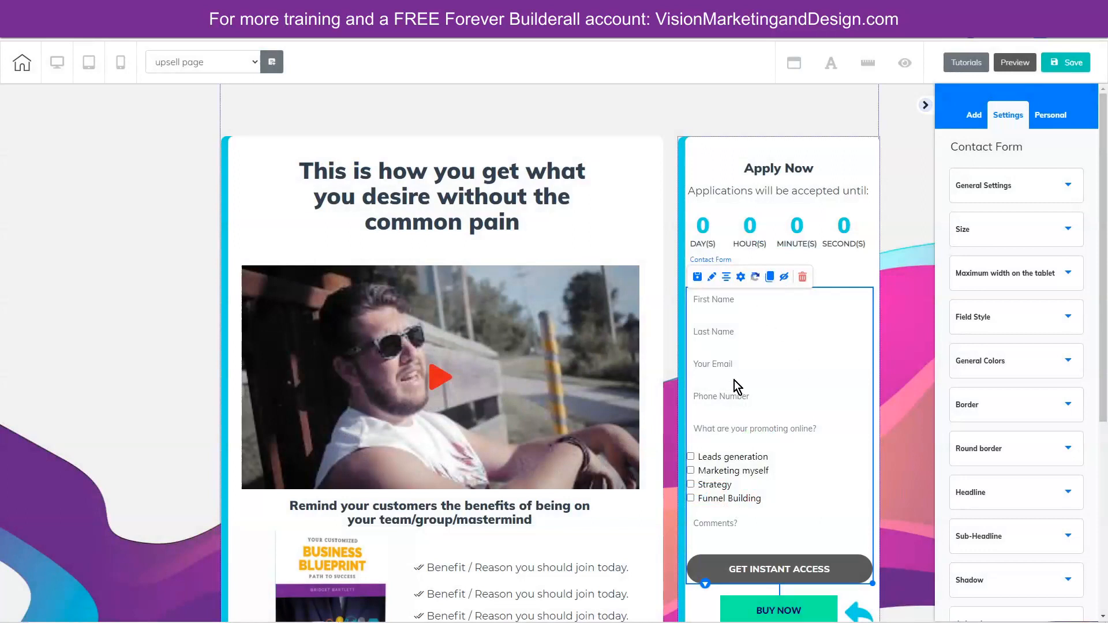
Step: Nudge the contact form into place, then save and publish the upsell page
{"action": "left_click_drag", "start_coordinate": [782, 368], "coordinate": [776, 352]}
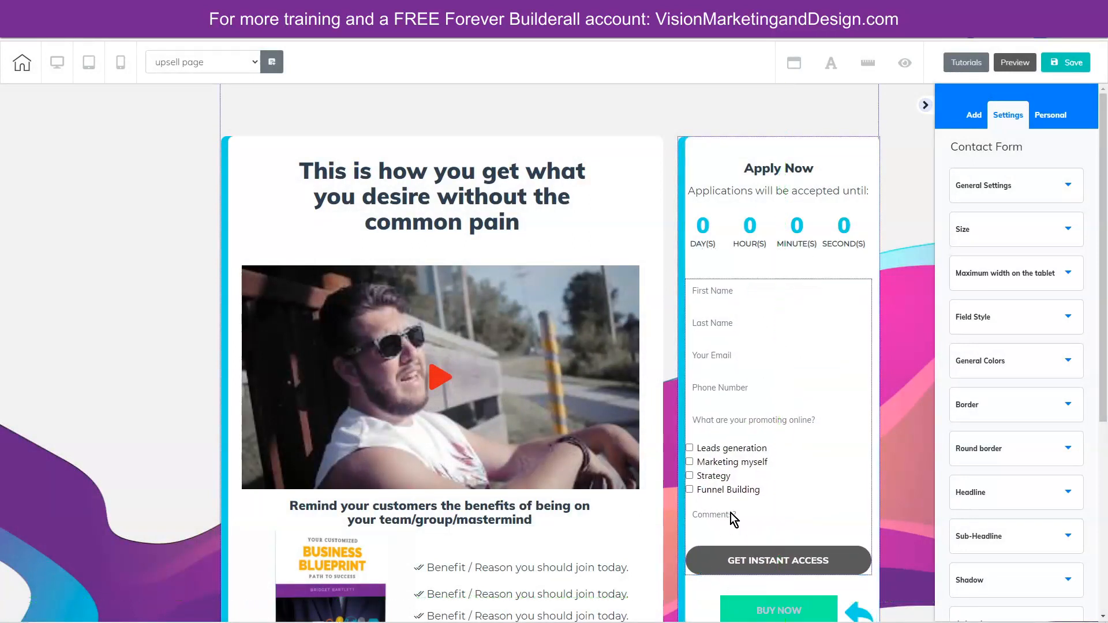
{"action": "left_click_drag", "start_coordinate": [804, 474], "coordinate": [799, 468]}
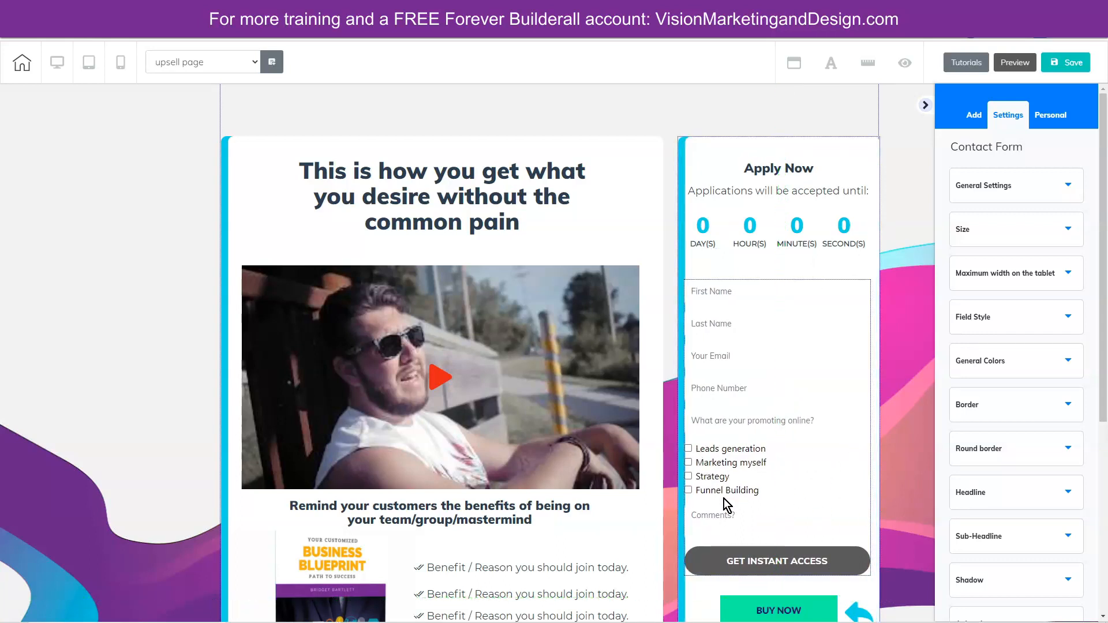
{"action": "left_click", "coordinate": [1067, 62]}
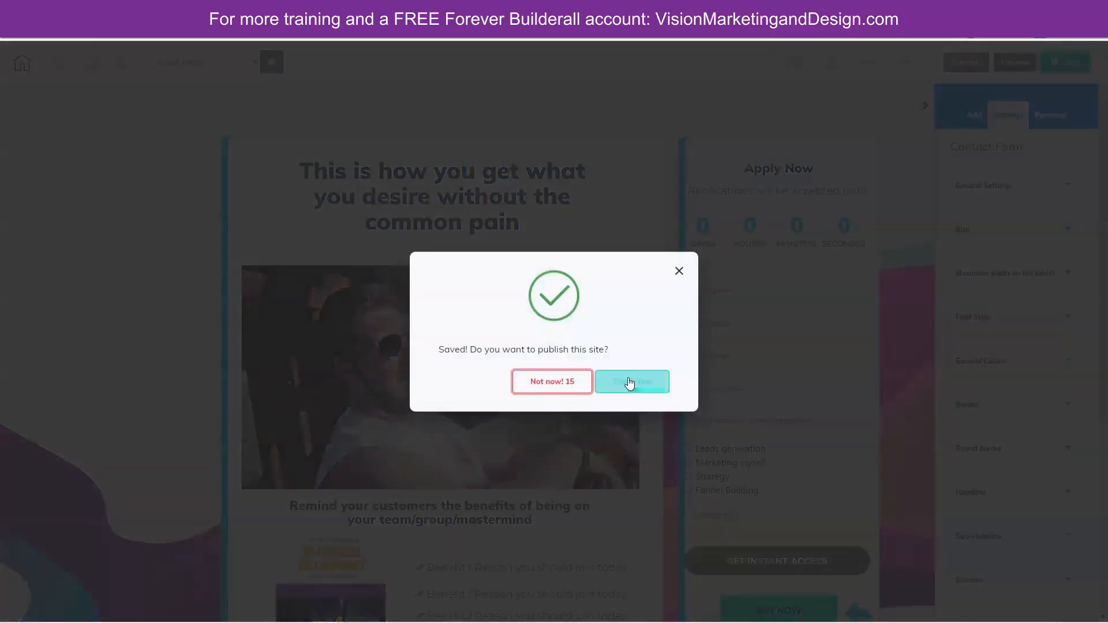
{"action": "left_click", "coordinate": [630, 384]}
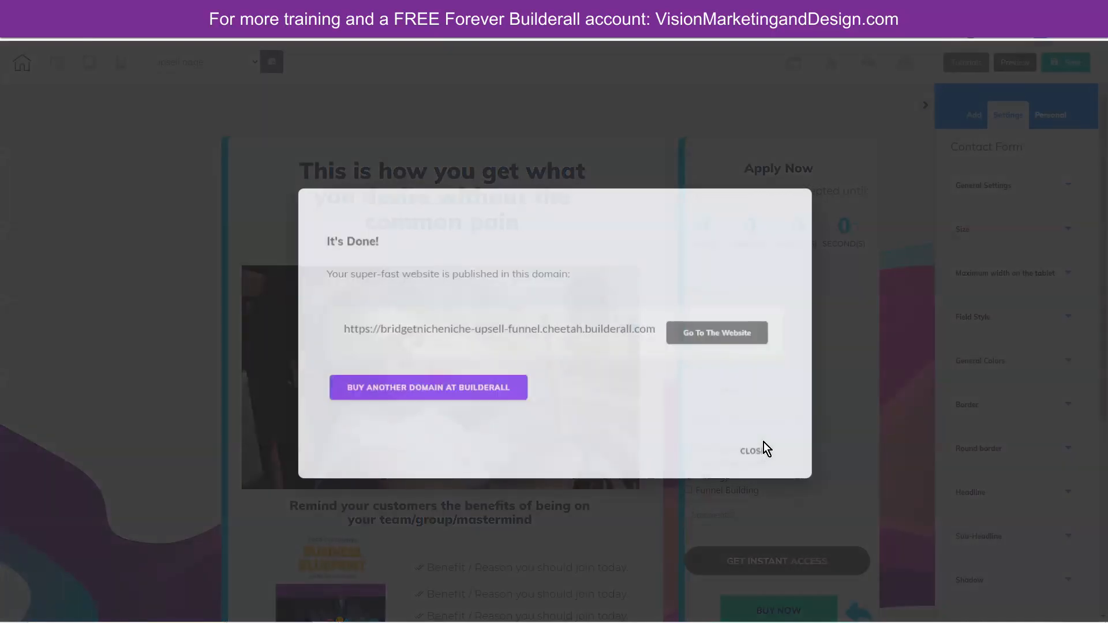
{"action": "left_click", "coordinate": [754, 447]}
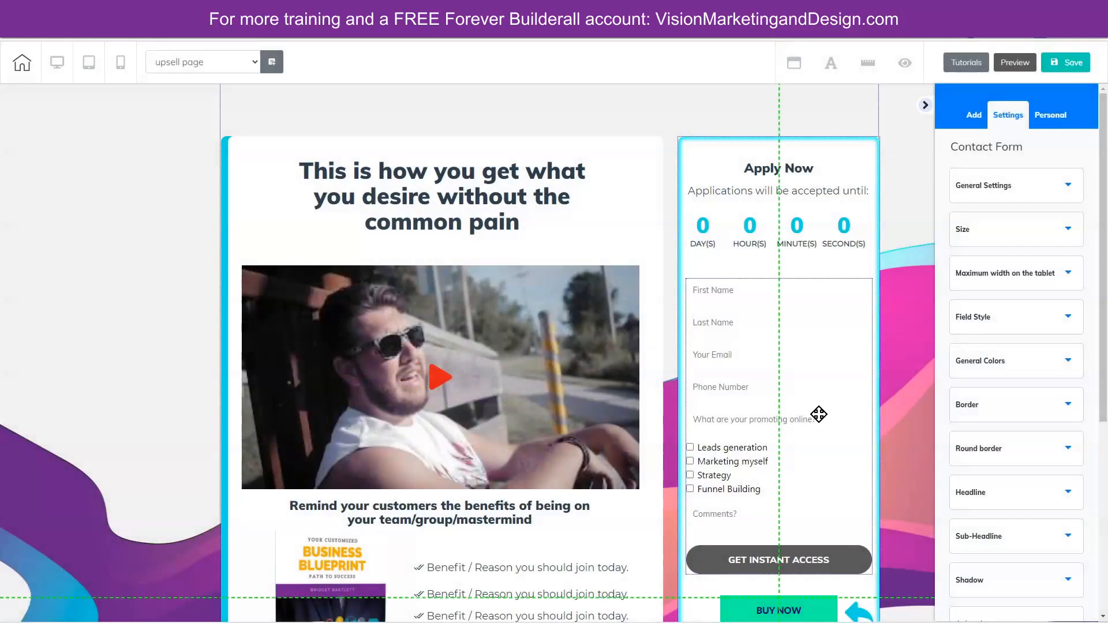
Step: Align the contact form slightly and select the BUY NOW button below it
{"action": "left_click_drag", "start_coordinate": [817, 409], "coordinate": [817, 407]}
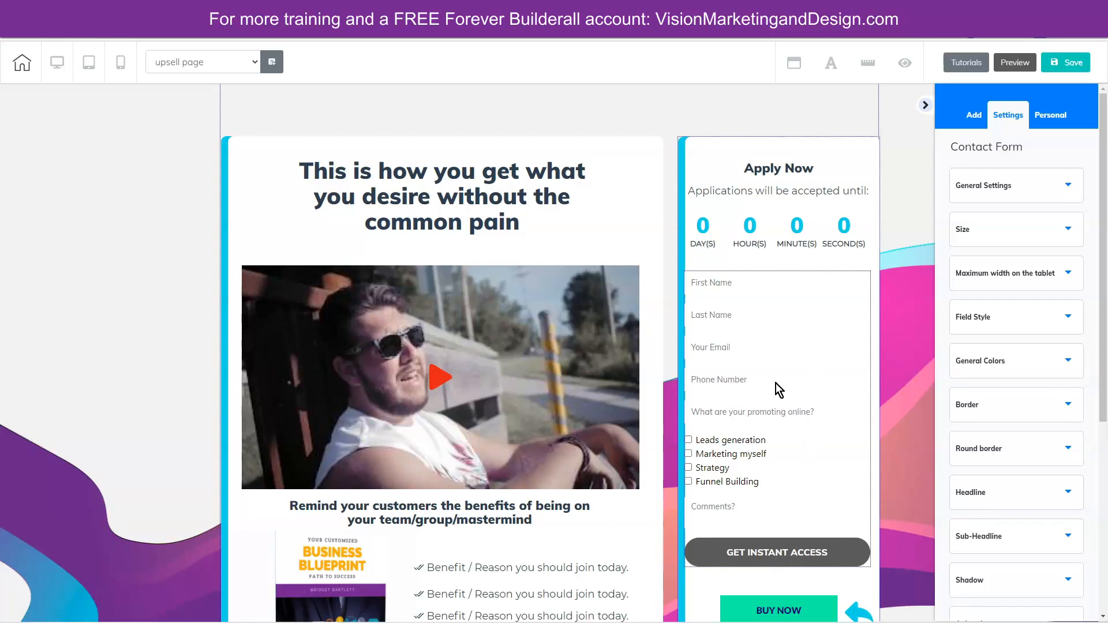
{"action": "left_click_drag", "start_coordinate": [776, 383], "coordinate": [776, 384]}
{"action": "scroll", "coordinate": [908, 431], "scroll_direction": "down", "scroll_amount": 3}
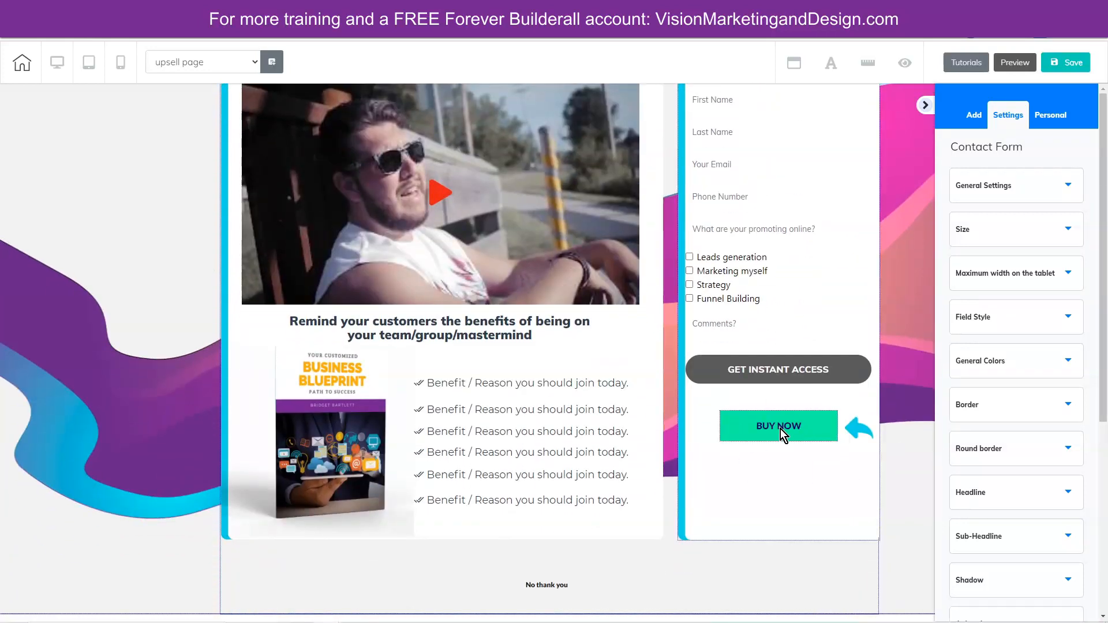
{"action": "left_click", "coordinate": [781, 431]}
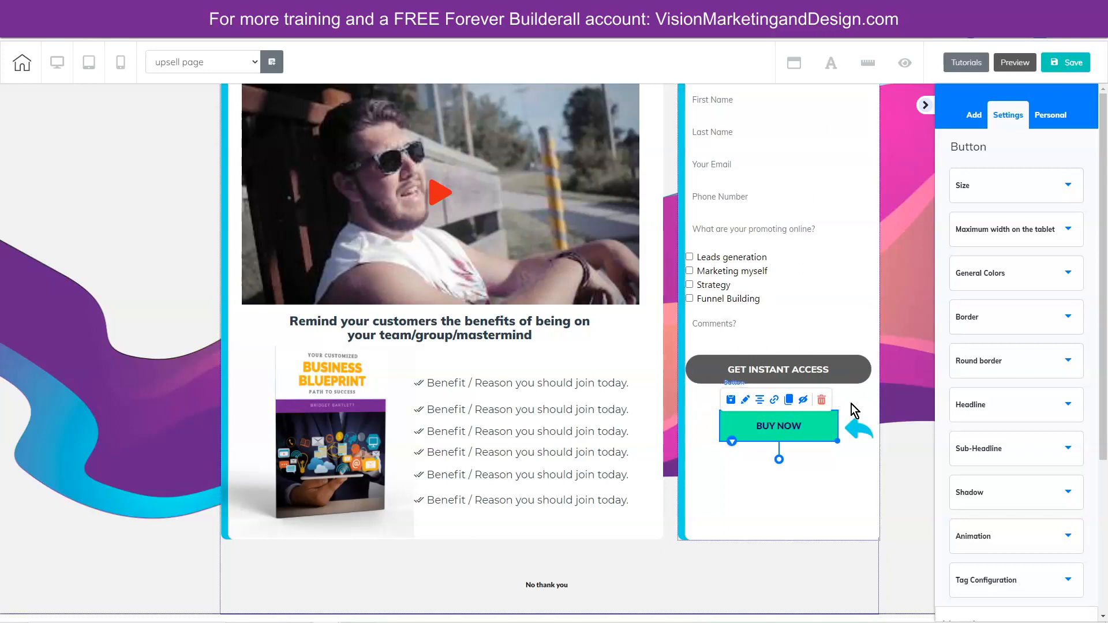
Step: Delete the BUY NOW button
{"action": "left_click_drag", "start_coordinate": [811, 425], "coordinate": [825, 416]}
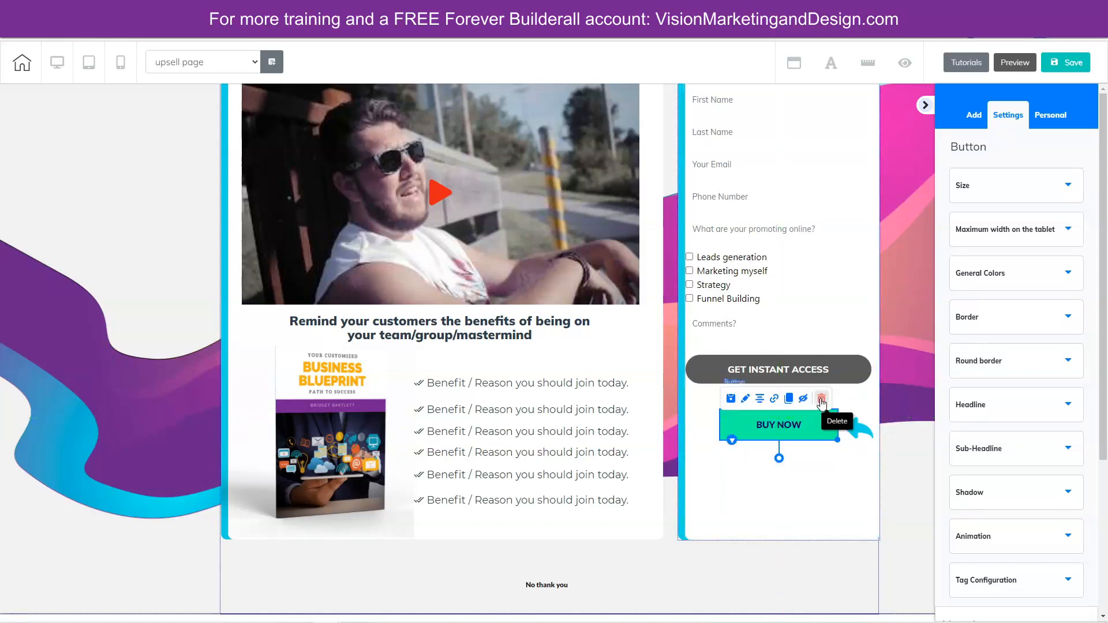
{"action": "left_click", "coordinate": [822, 399]}
{"action": "left_click", "coordinate": [615, 347]}
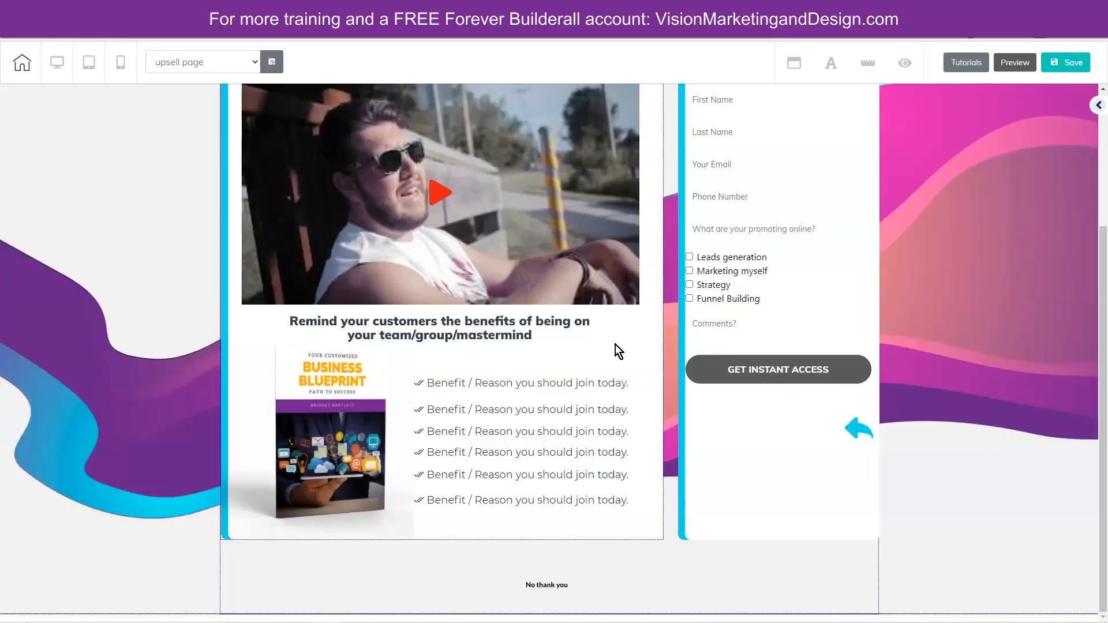
Step: Place the blue arrow under GET INSTANT ACCESS, rotated to point up and enlarged
{"action": "left_click_drag", "start_coordinate": [856, 422], "coordinate": [775, 459]}
{"action": "left_click", "coordinate": [829, 421]}
{"action": "left_click", "coordinate": [844, 420]}
{"action": "left_click", "coordinate": [779, 469]}
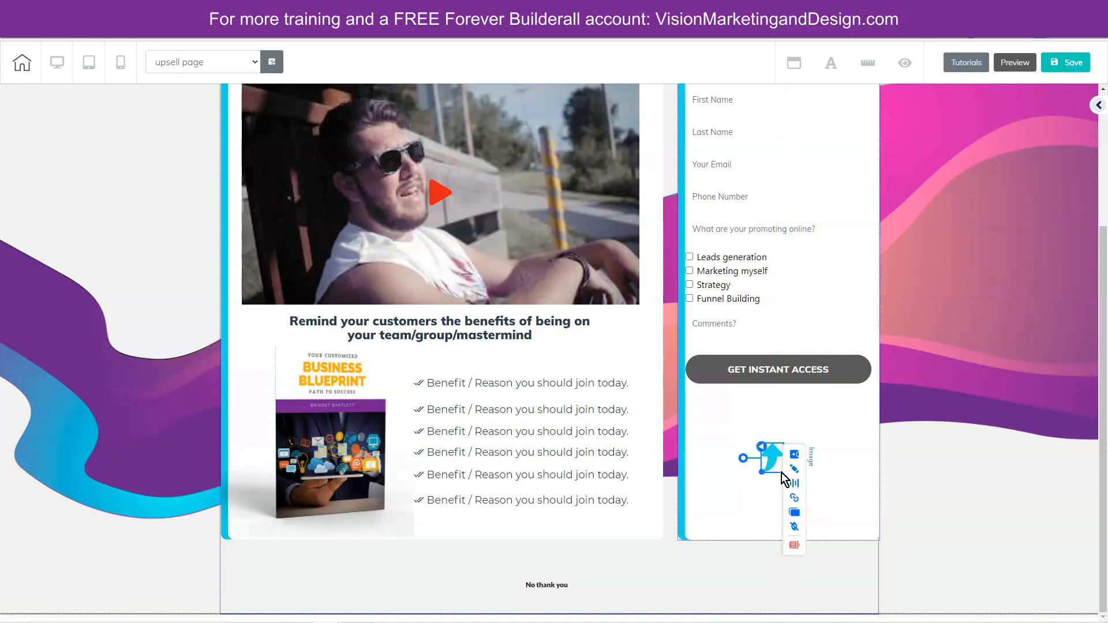
{"action": "left_click_drag", "start_coordinate": [766, 472], "coordinate": [759, 438]}
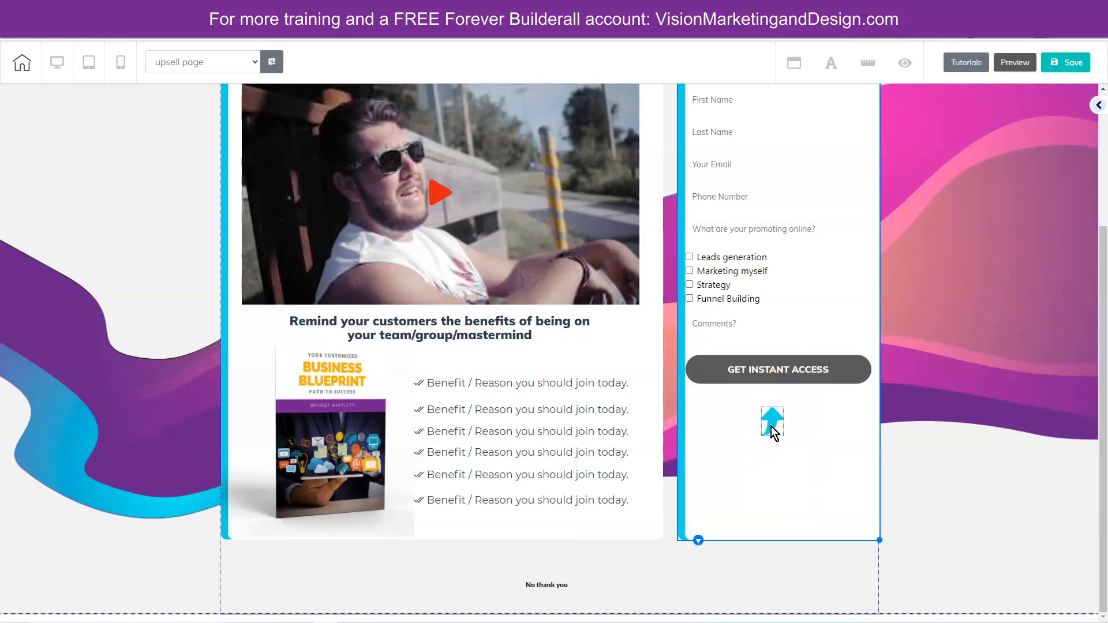
{"action": "left_click", "coordinate": [770, 427]}
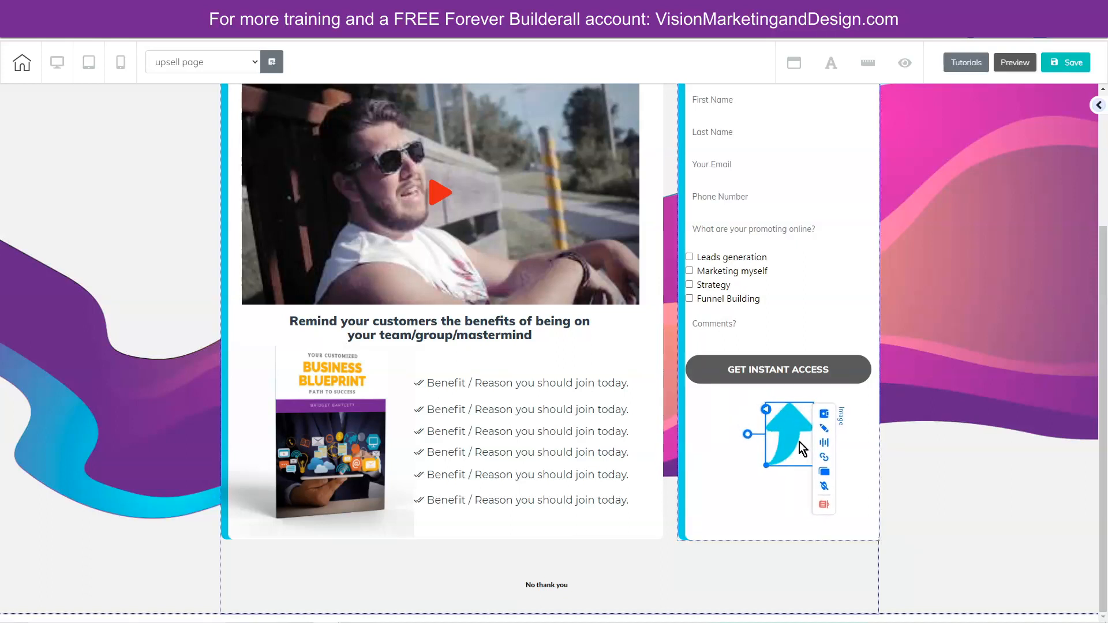
{"action": "left_click_drag", "start_coordinate": [809, 438], "coordinate": [773, 453]}
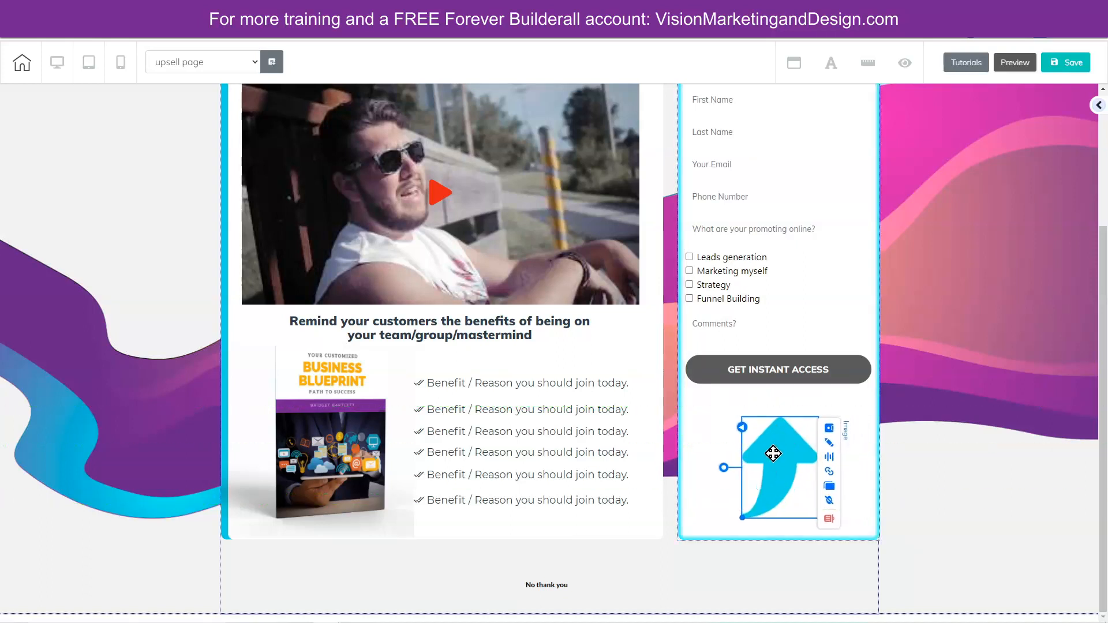
{"action": "left_click_drag", "start_coordinate": [769, 280], "coordinate": [958, 335]}
{"action": "scroll", "coordinate": [958, 335], "scroll_direction": "up", "scroll_amount": 3}
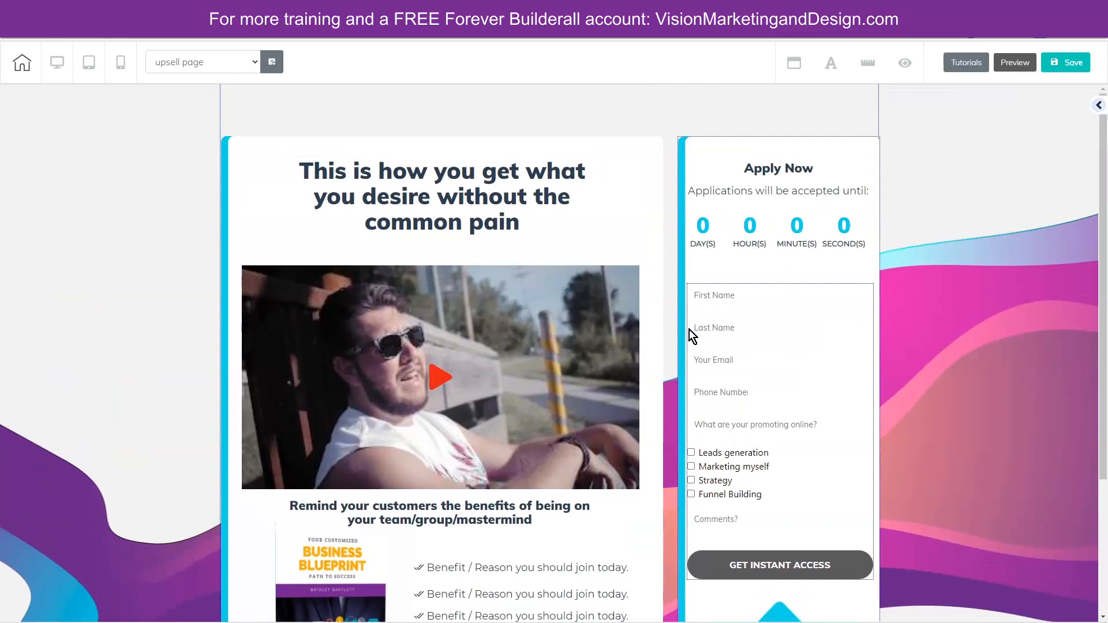
{"action": "left_click_drag", "start_coordinate": [786, 388], "coordinate": [783, 387]}
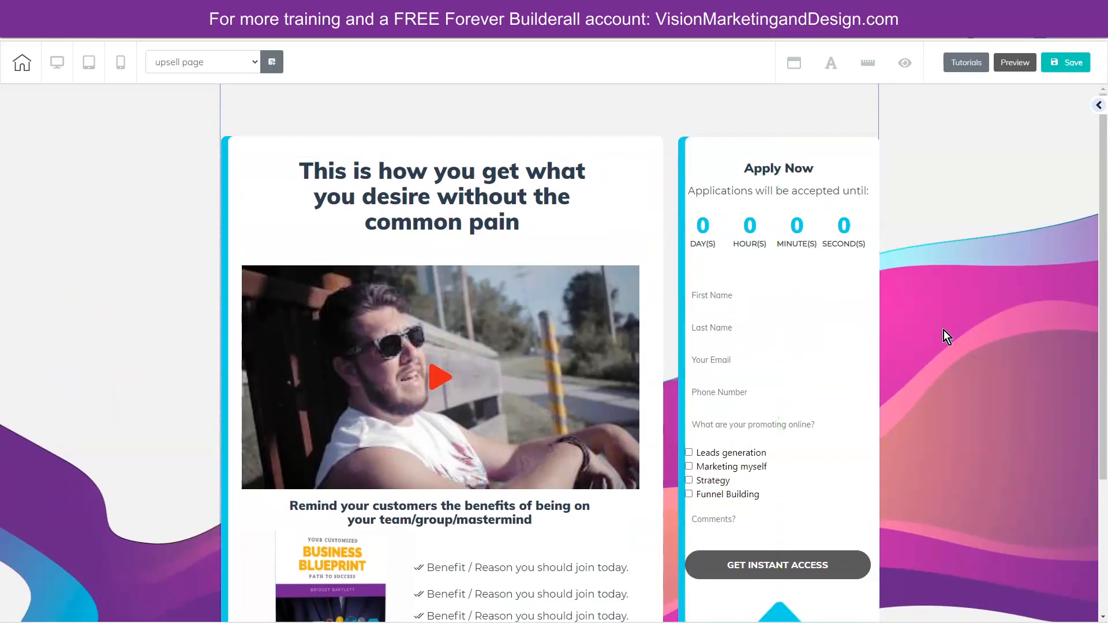
{"action": "scroll", "coordinate": [947, 327], "scroll_direction": "down", "scroll_amount": 3}
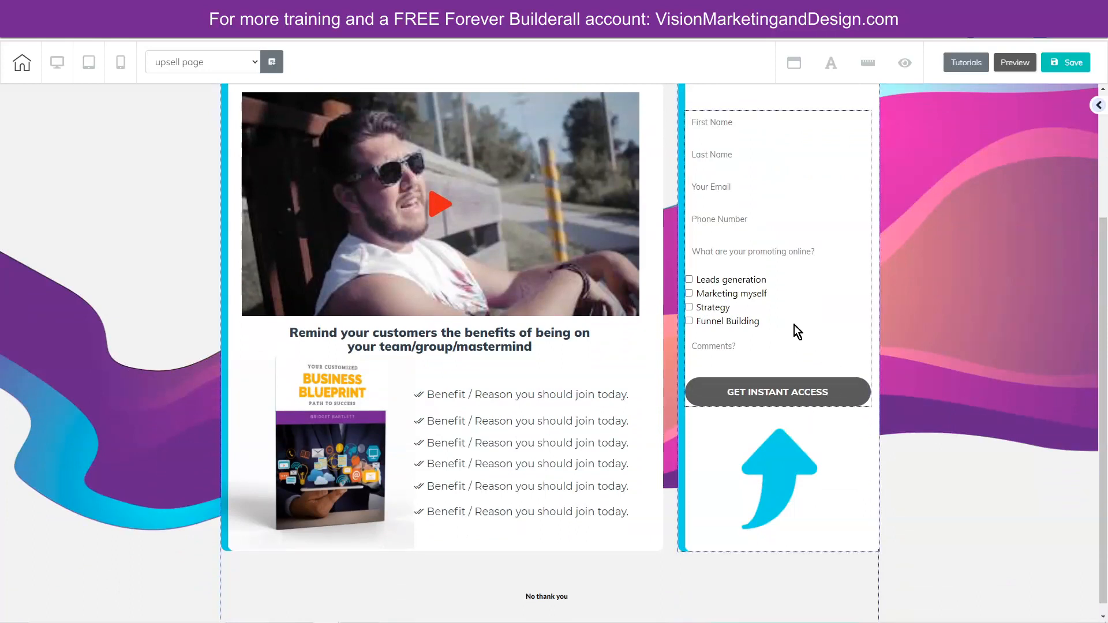
{"action": "left_click_drag", "start_coordinate": [794, 324], "coordinate": [795, 324]}
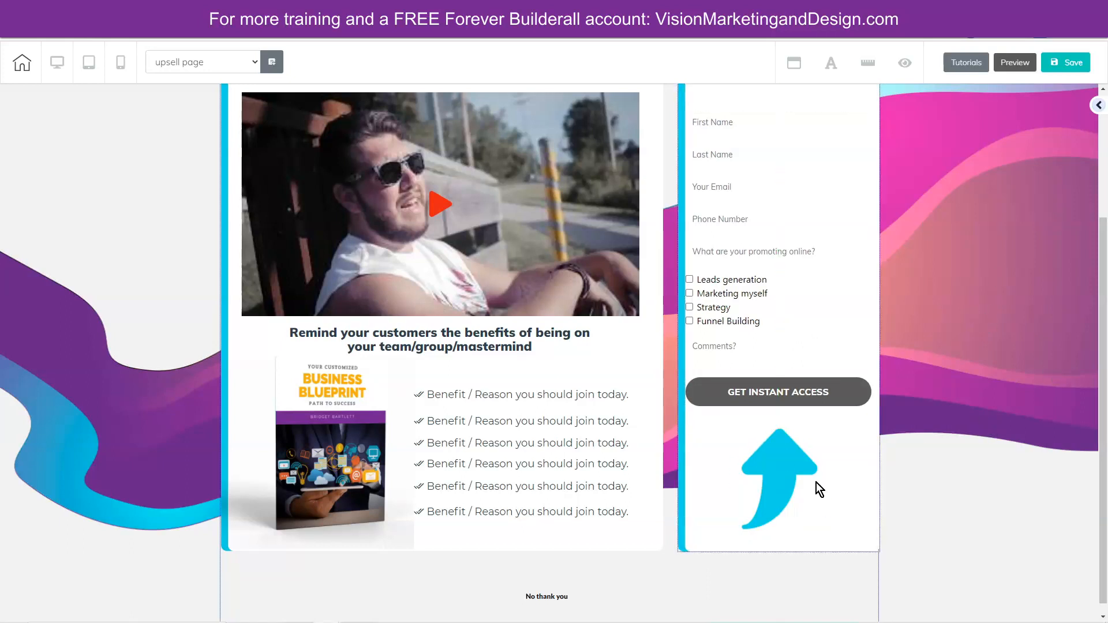
{"action": "scroll", "coordinate": [1020, 382], "scroll_direction": "up", "scroll_amount": 3}
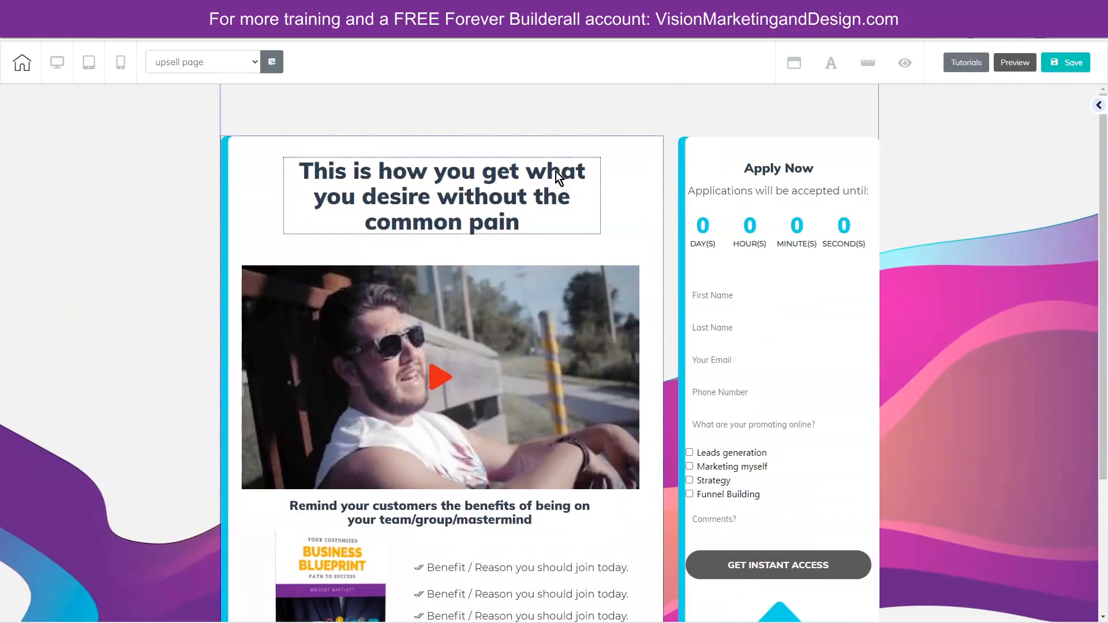
Step: Change the headline text to 'GET PERSONAL COACHING! ONLY $147!'
{"action": "double_click", "coordinate": [525, 216]}
{"action": "left_click_drag", "start_coordinate": [287, 166], "coordinate": [327, 178]}
{"action": "key", "text": "ctrl+a"}
{"action": "type", "text": "GET PERSONAL COACHING! ONLY $147!"}
Step: Save and republish the upsell page
{"action": "left_click", "coordinate": [1065, 62]}
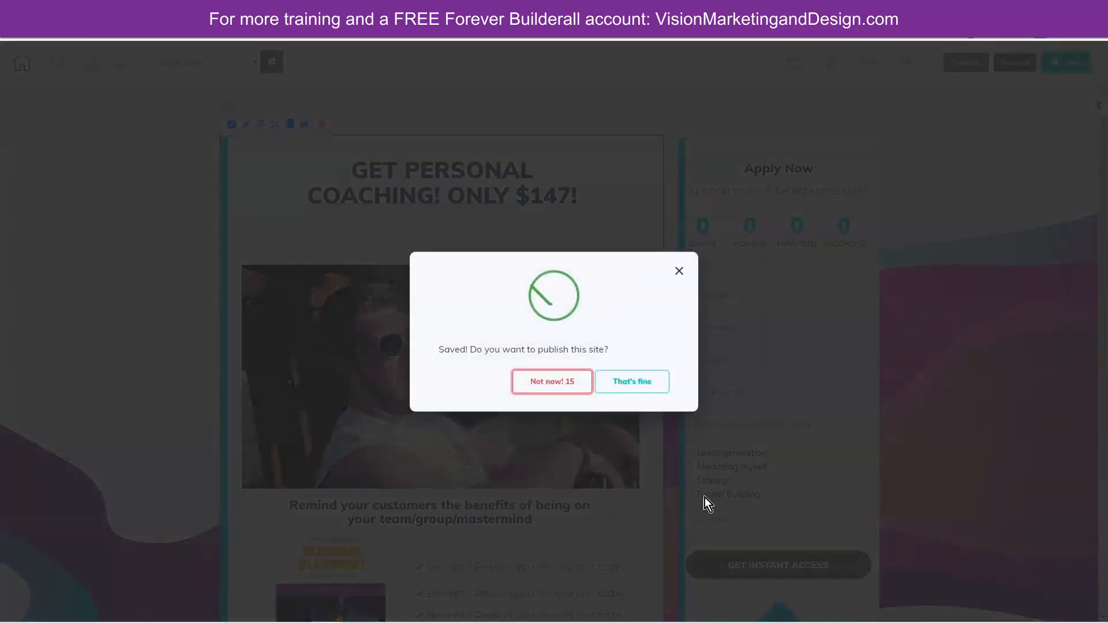
{"action": "left_click", "coordinate": [630, 390]}
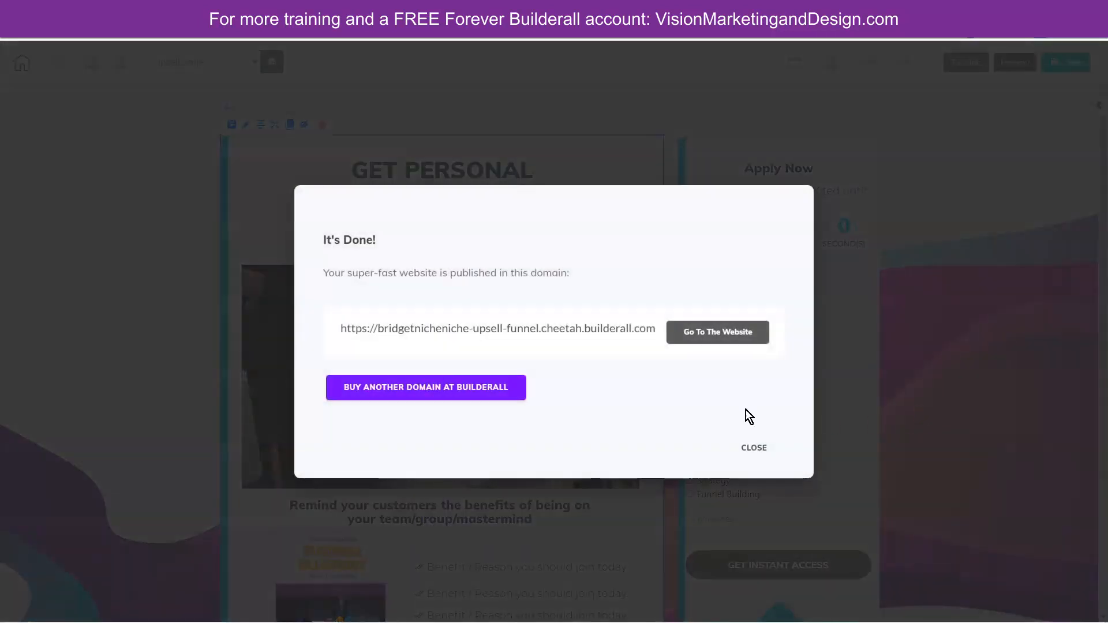
{"action": "left_click", "coordinate": [753, 448]}
{"action": "scroll", "coordinate": [988, 425], "scroll_direction": "down", "scroll_amount": 3}
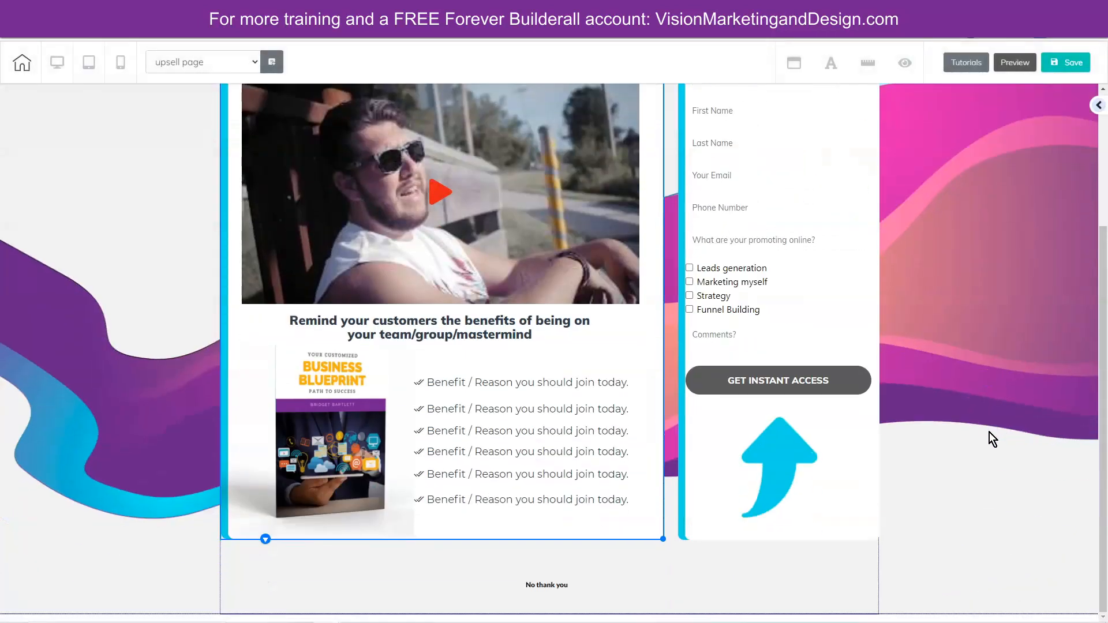
Step: Open the No thank you button's settings and increase its font size by two steps
{"action": "left_click", "coordinate": [535, 586]}
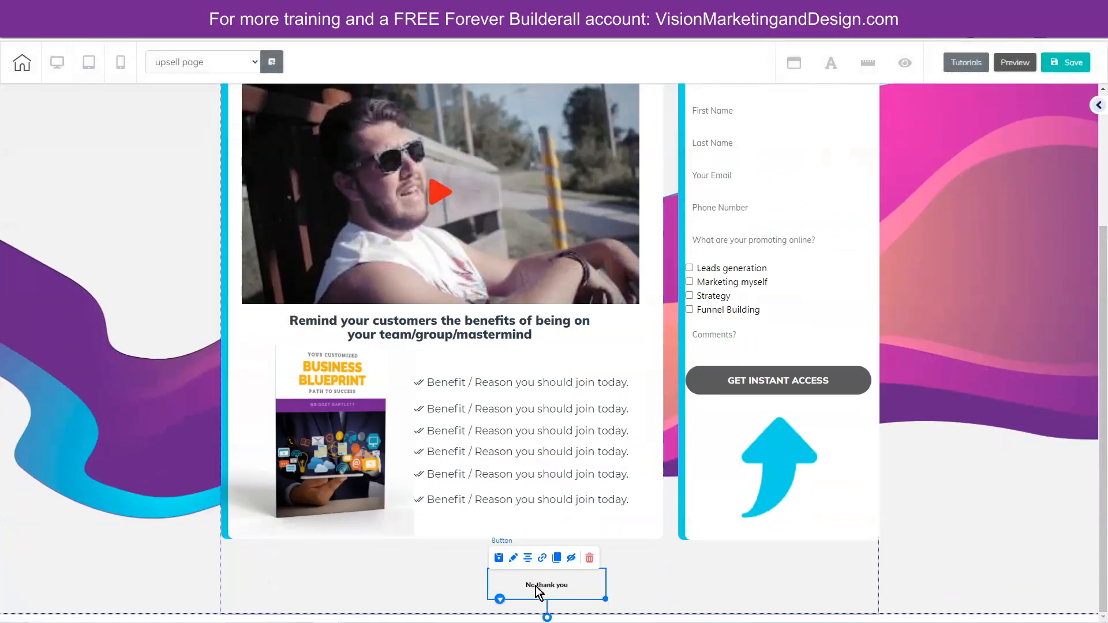
{"action": "left_click", "coordinate": [513, 558]}
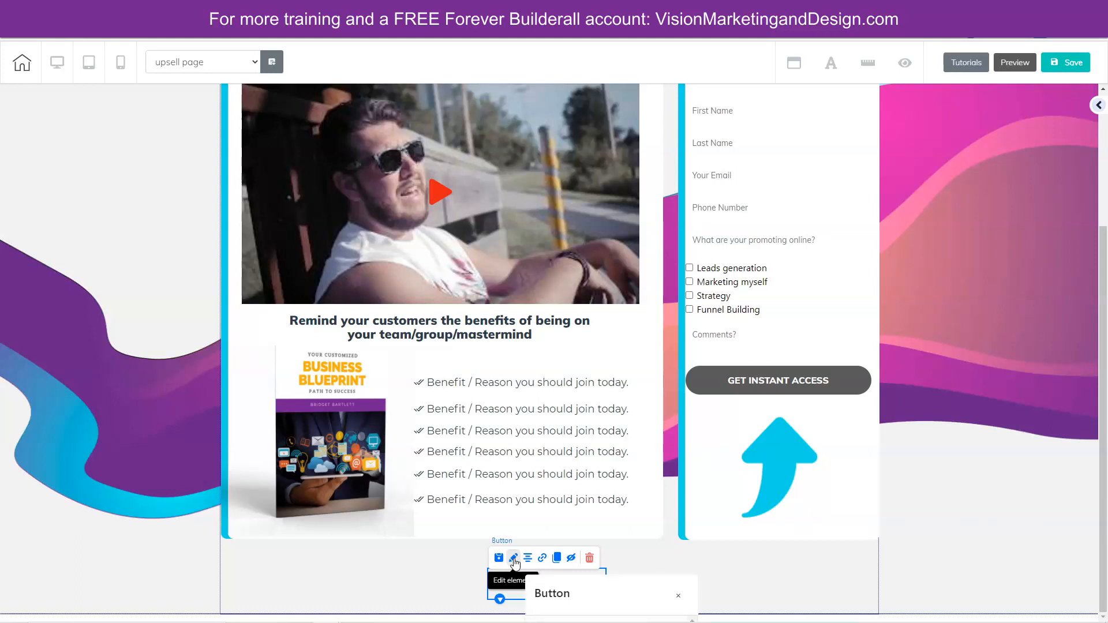
{"action": "left_click_drag", "start_coordinate": [975, 168], "coordinate": [1004, 174]}
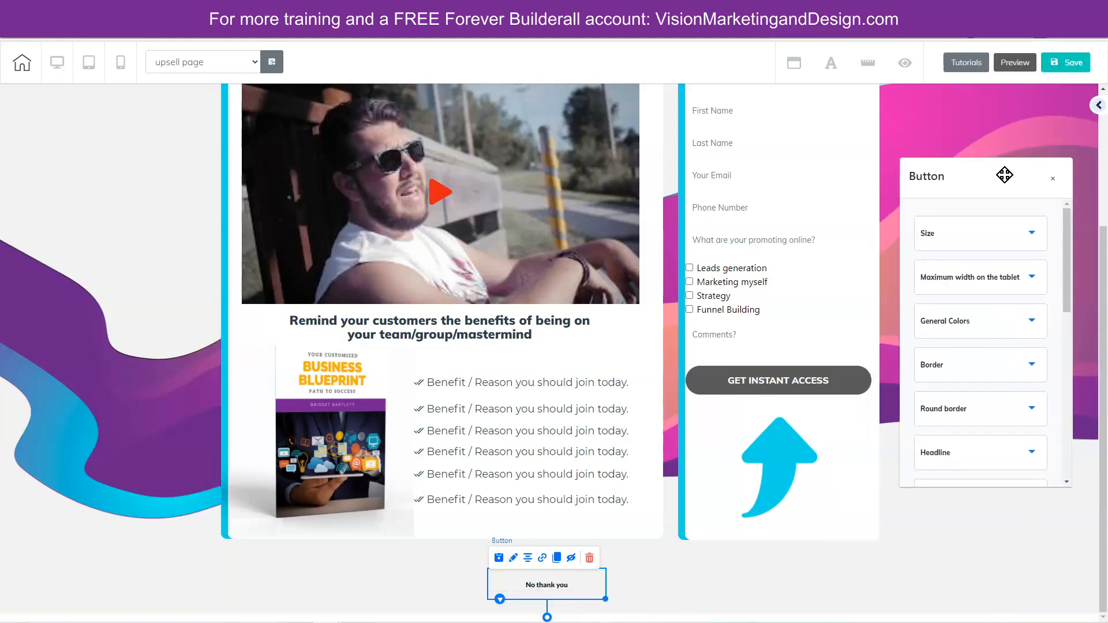
{"action": "scroll", "coordinate": [998, 444], "scroll_direction": "down", "scroll_amount": 3}
{"action": "left_click", "coordinate": [972, 348]}
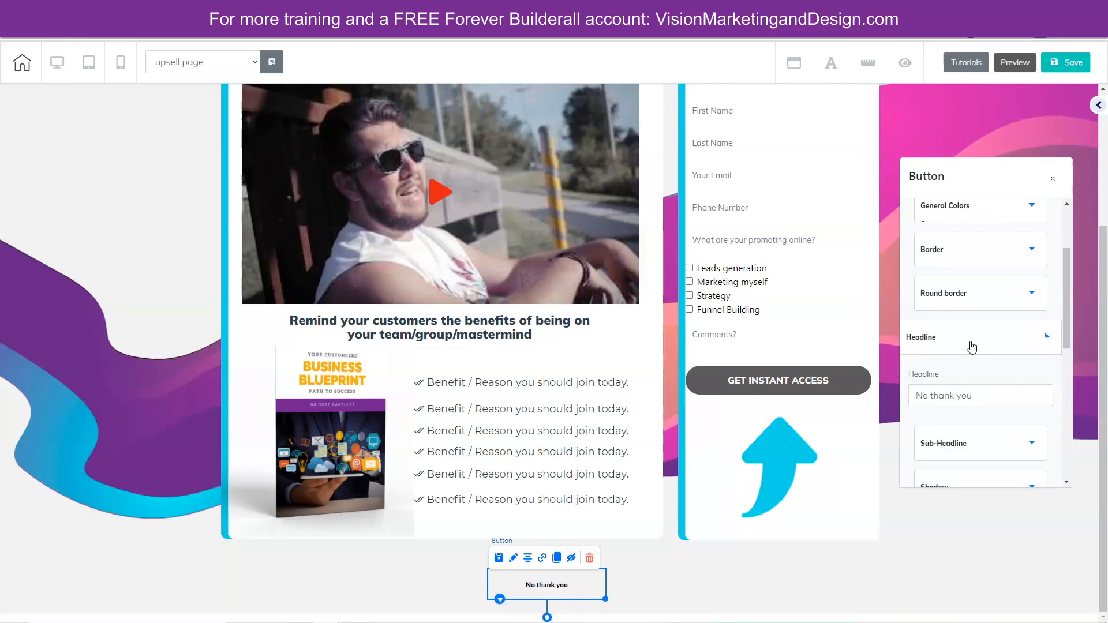
{"action": "scroll", "coordinate": [1024, 369], "scroll_direction": "down", "scroll_amount": 3}
{"action": "scroll", "coordinate": [1049, 263], "scroll_direction": "up", "scroll_amount": 1}
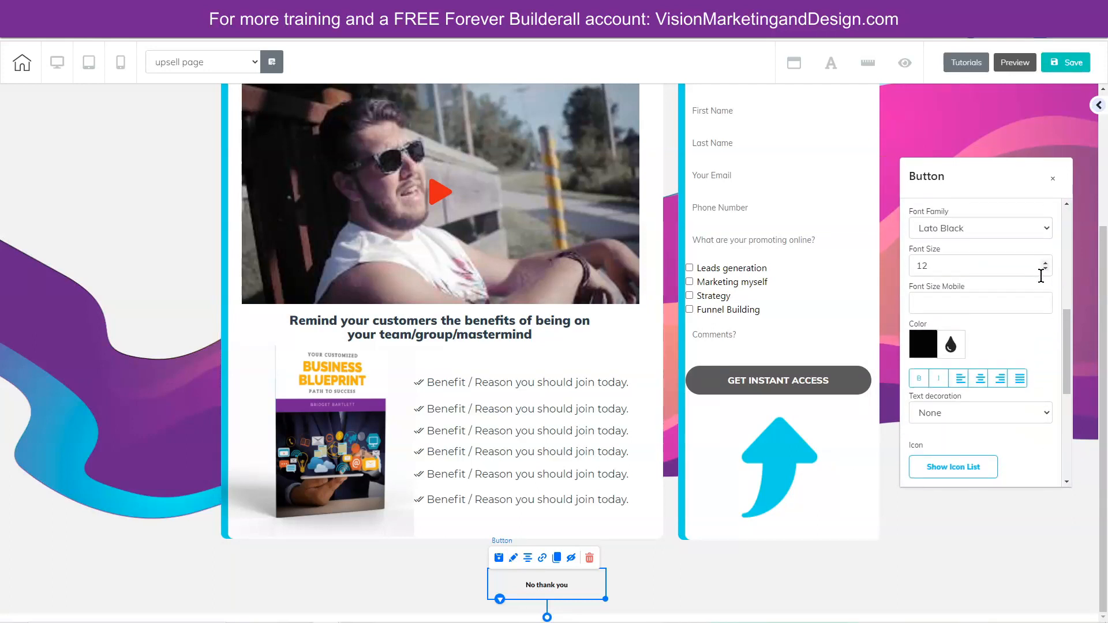
{"action": "left_click", "coordinate": [1047, 263]}
{"action": "left_click", "coordinate": [1046, 262]}
{"action": "left_click", "coordinate": [1046, 262]}
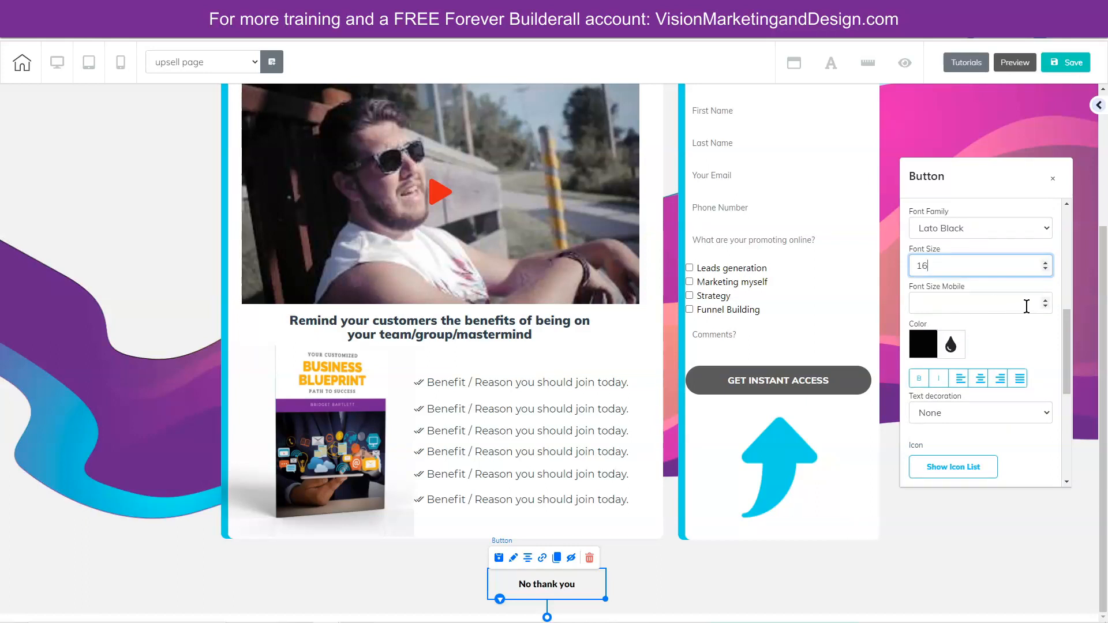
{"action": "scroll", "coordinate": [990, 312], "scroll_direction": "up", "scroll_amount": 2}
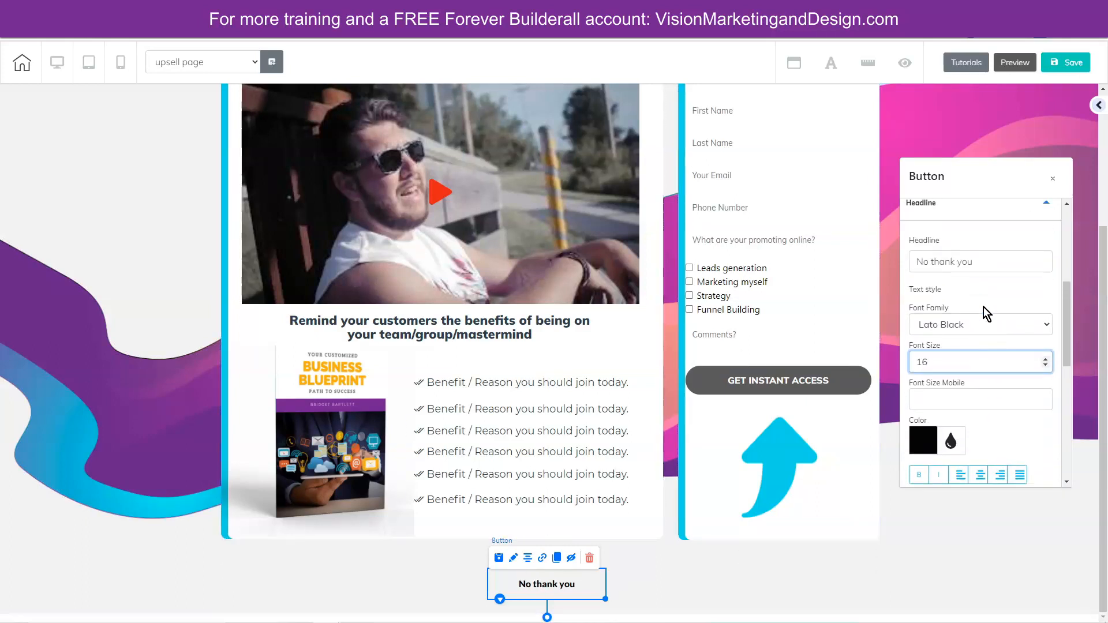
Step: Make the button read 'No thank you. I will just take my course for now.' on one line
{"action": "left_click", "coordinate": [986, 281]}
{"action": "type", "text": "."}
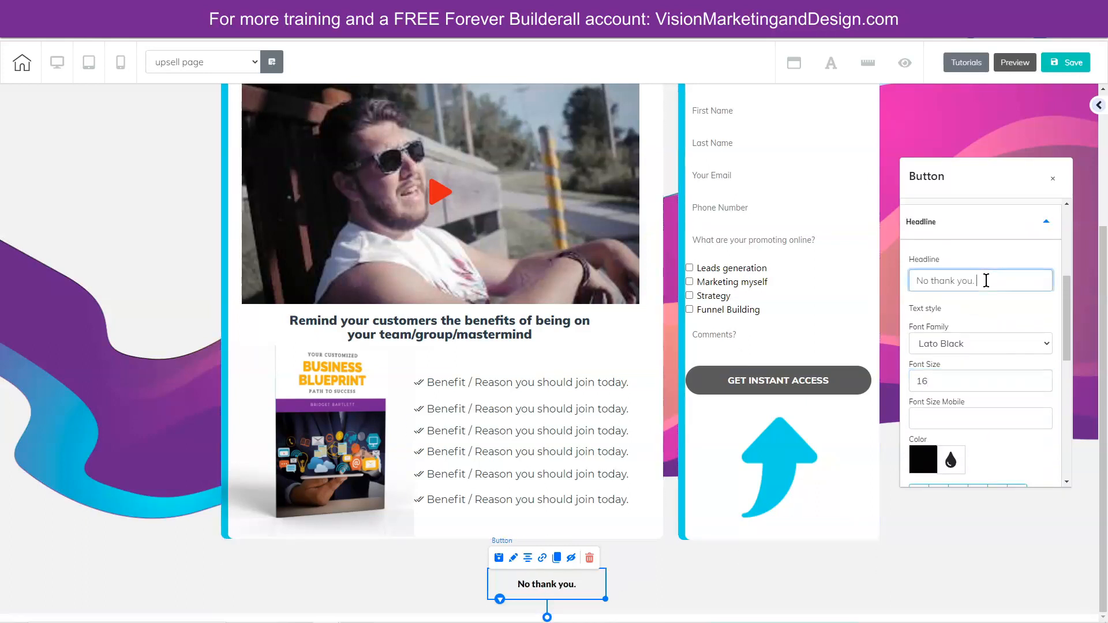
{"action": "type", "text": " I will just take "}
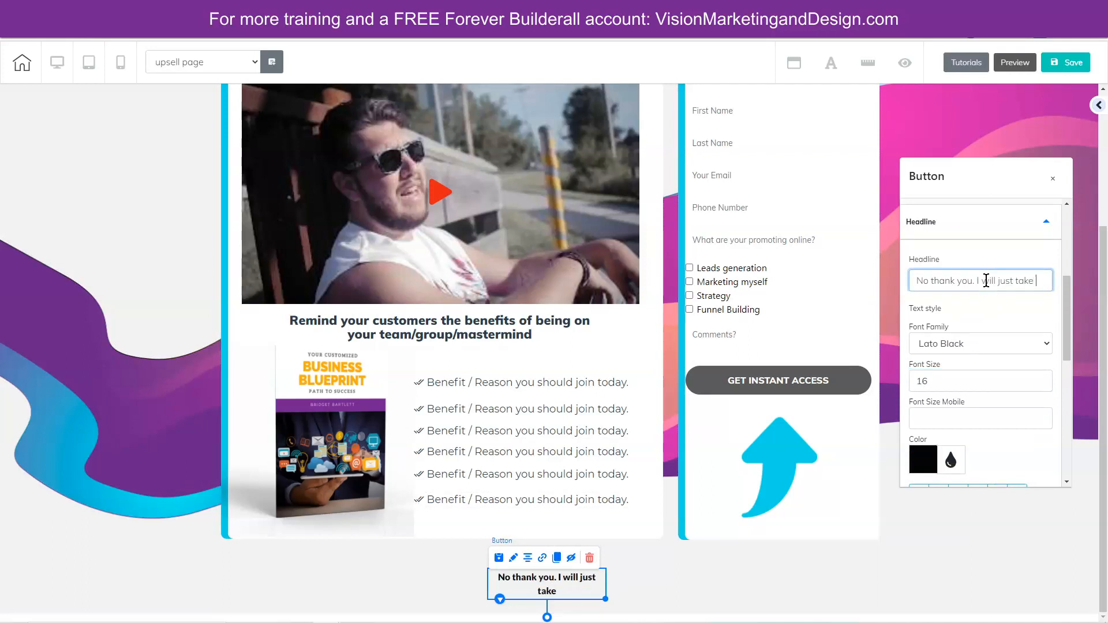
{"action": "type", "text": "my c"}
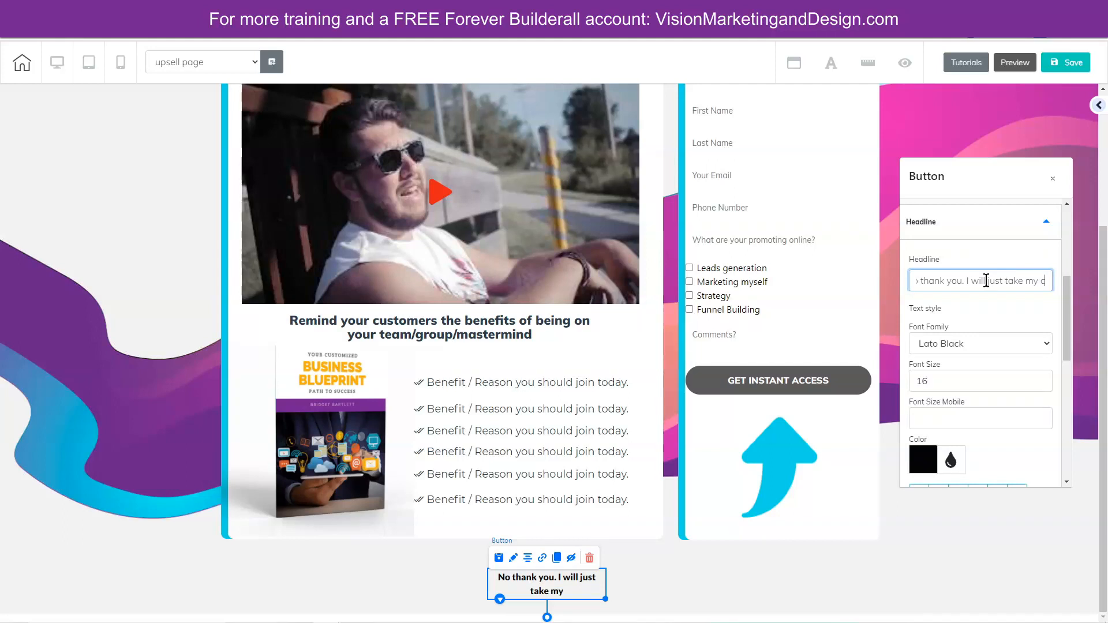
{"action": "type", "text": "ourse"}
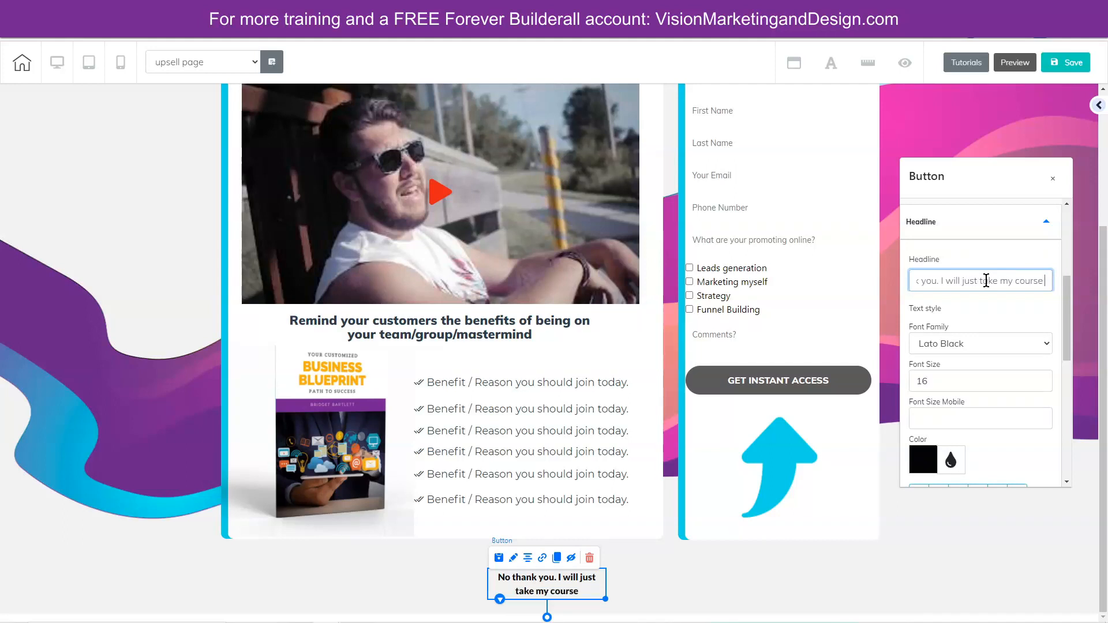
{"action": "type", "text": " for now."}
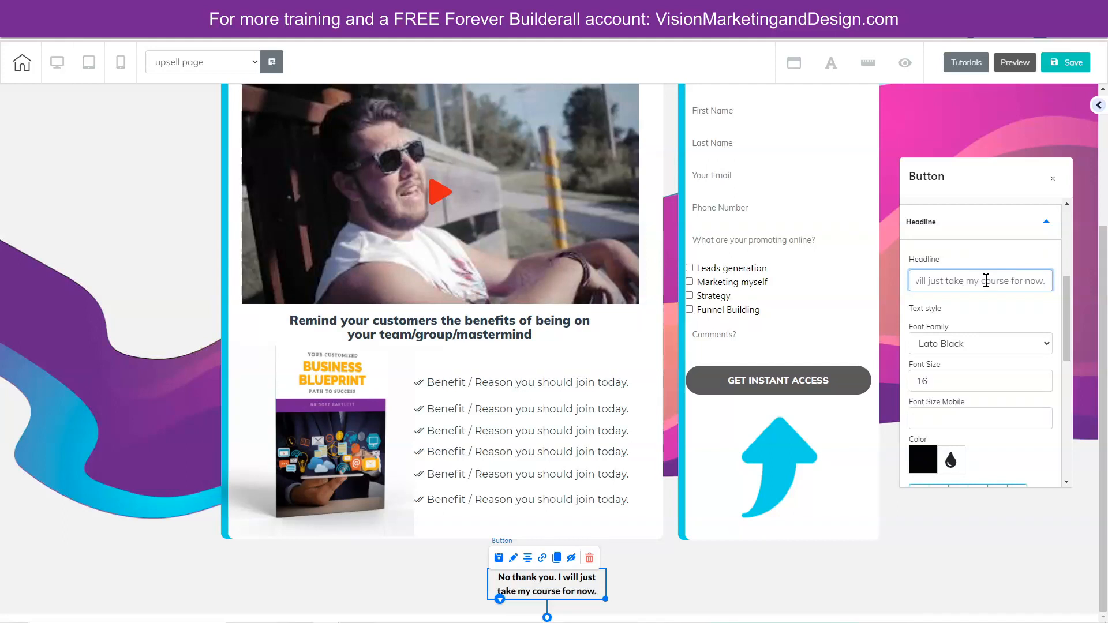
{"action": "left_click_drag", "start_coordinate": [605, 599], "coordinate": [788, 603]}
{"action": "left_click_drag", "start_coordinate": [625, 576], "coordinate": [565, 584]}
{"action": "left_click", "coordinate": [1073, 63]}
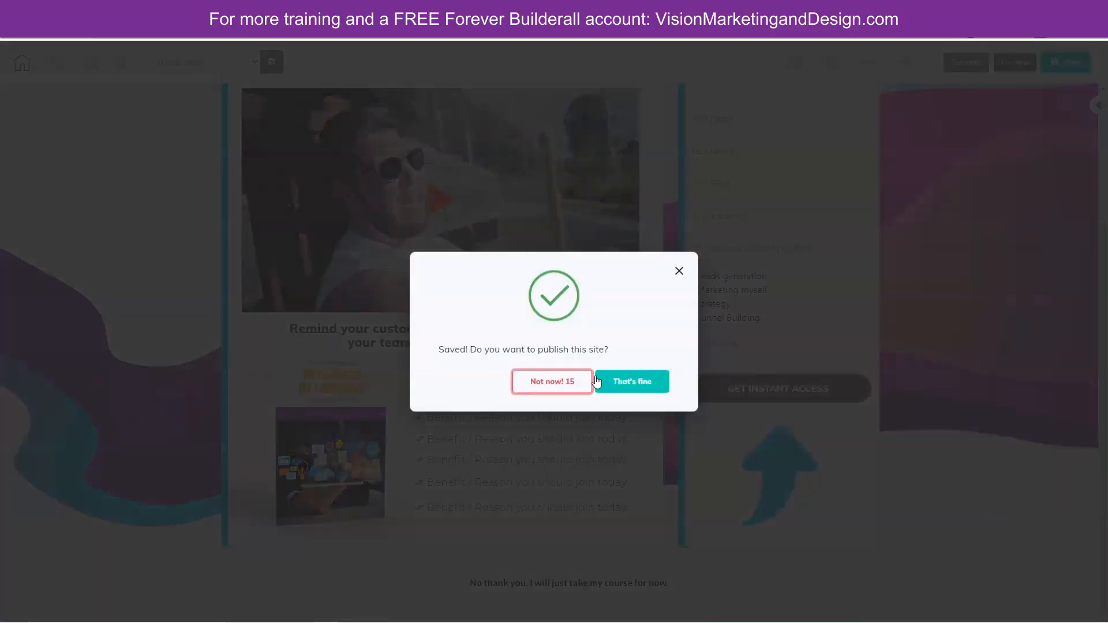
Step: Dismiss the publish prompt and It's Done! dialog, then scroll back to the page top
{"action": "left_click", "coordinate": [638, 382]}
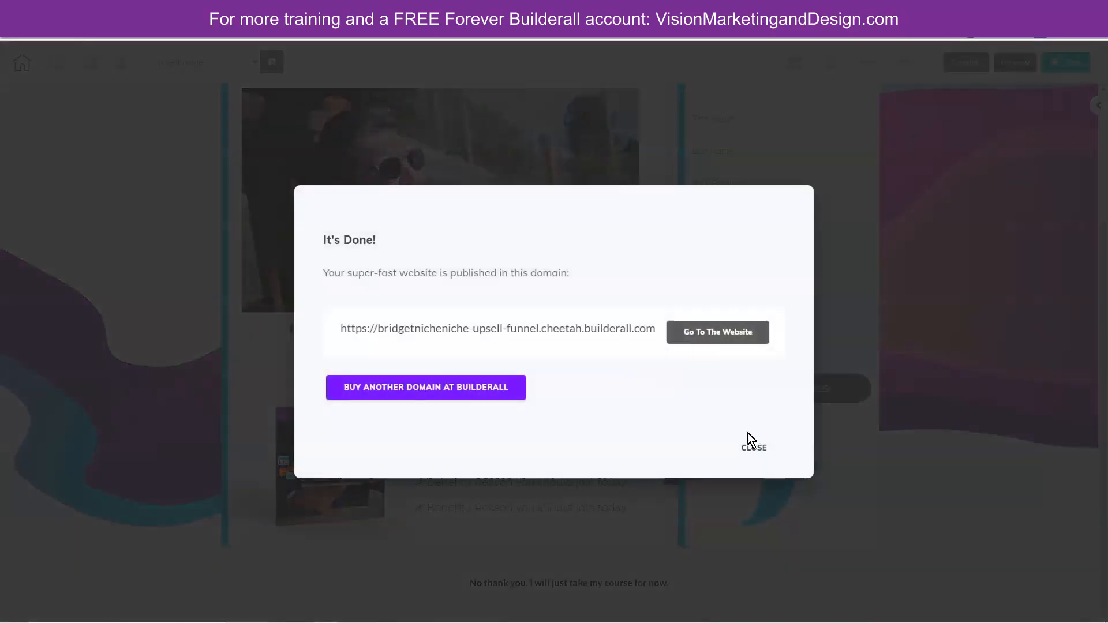
{"action": "left_click", "coordinate": [750, 444]}
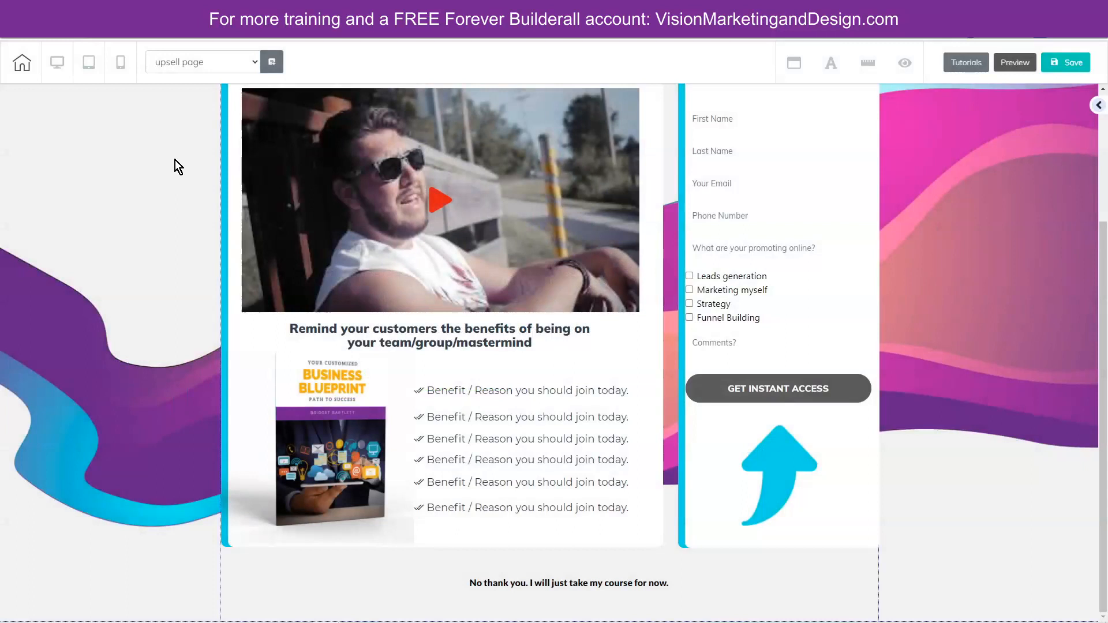
{"action": "scroll", "coordinate": [161, 179], "scroll_direction": "up", "scroll_amount": 2}
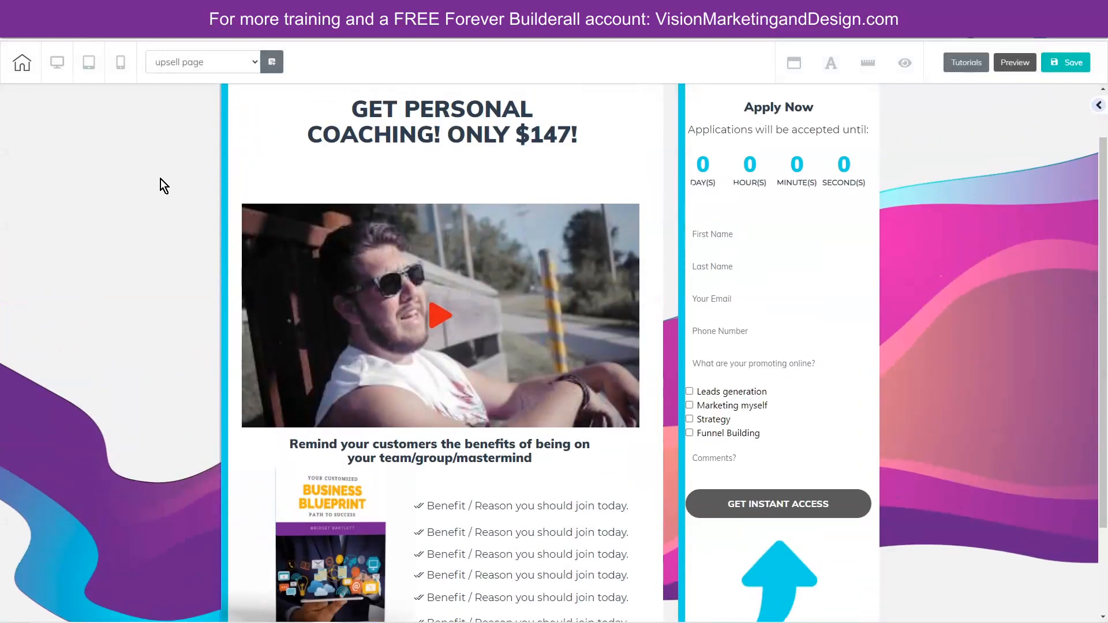
{"action": "scroll", "coordinate": [160, 179], "scroll_direction": "up", "scroll_amount": 1}
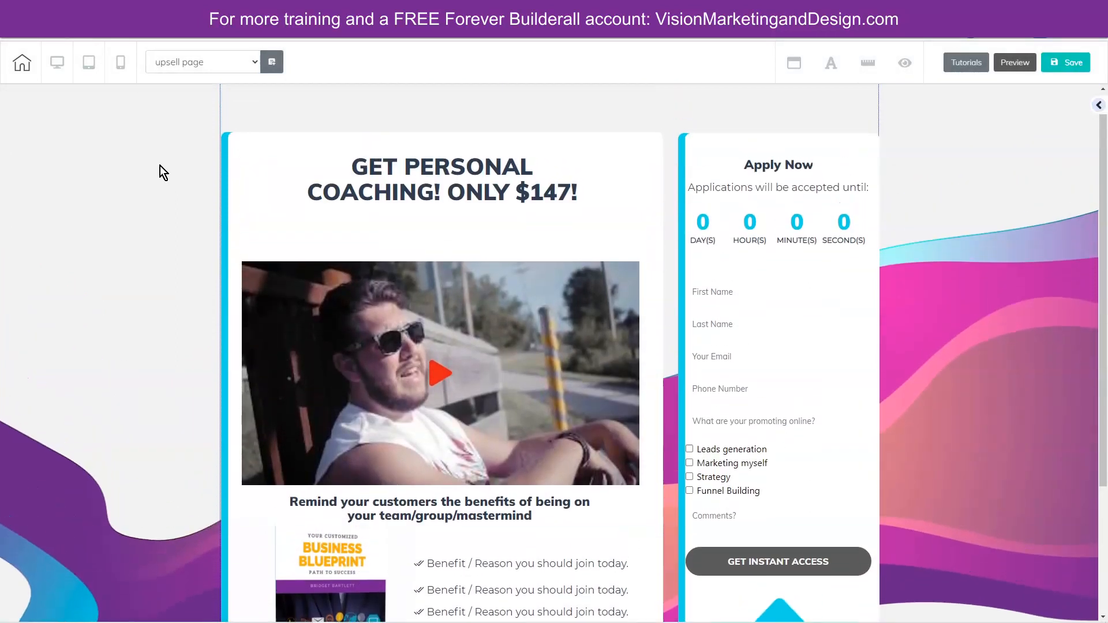
Step: In the mobile layout, move the No thank you button down below the Apply Now form
{"action": "left_click", "coordinate": [120, 63]}
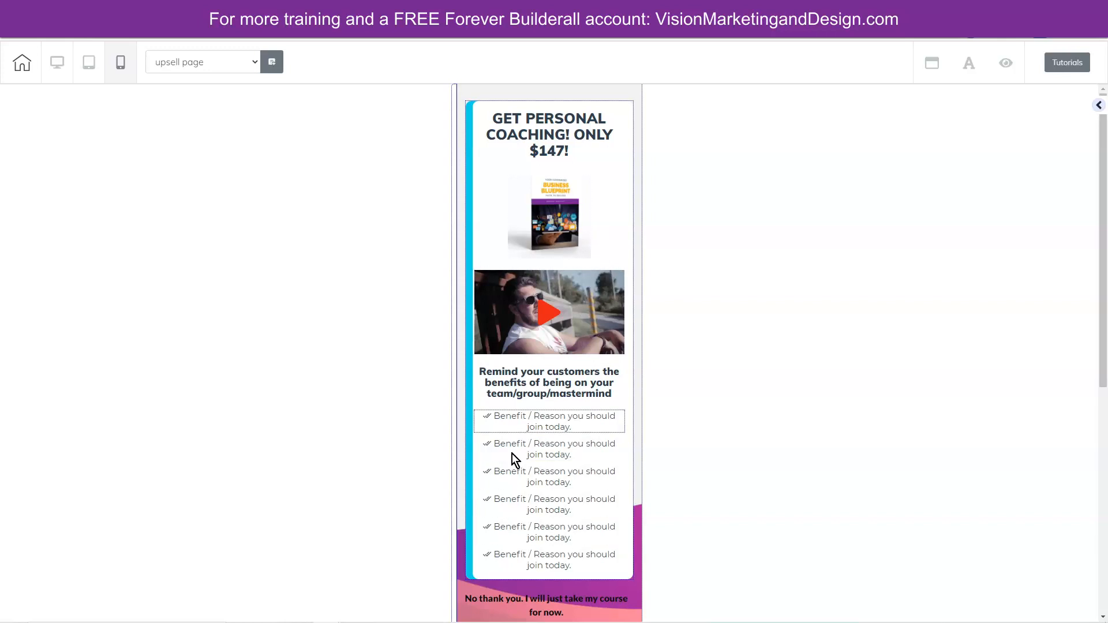
{"action": "left_click", "coordinate": [566, 419]}
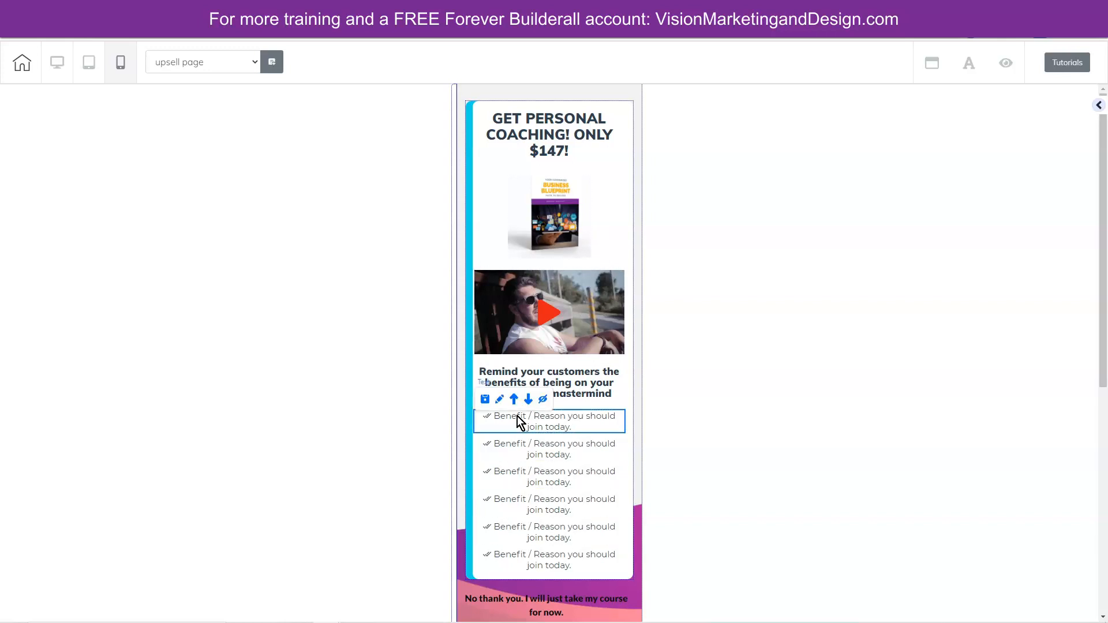
{"action": "scroll", "coordinate": [610, 562], "scroll_direction": "down", "scroll_amount": 3}
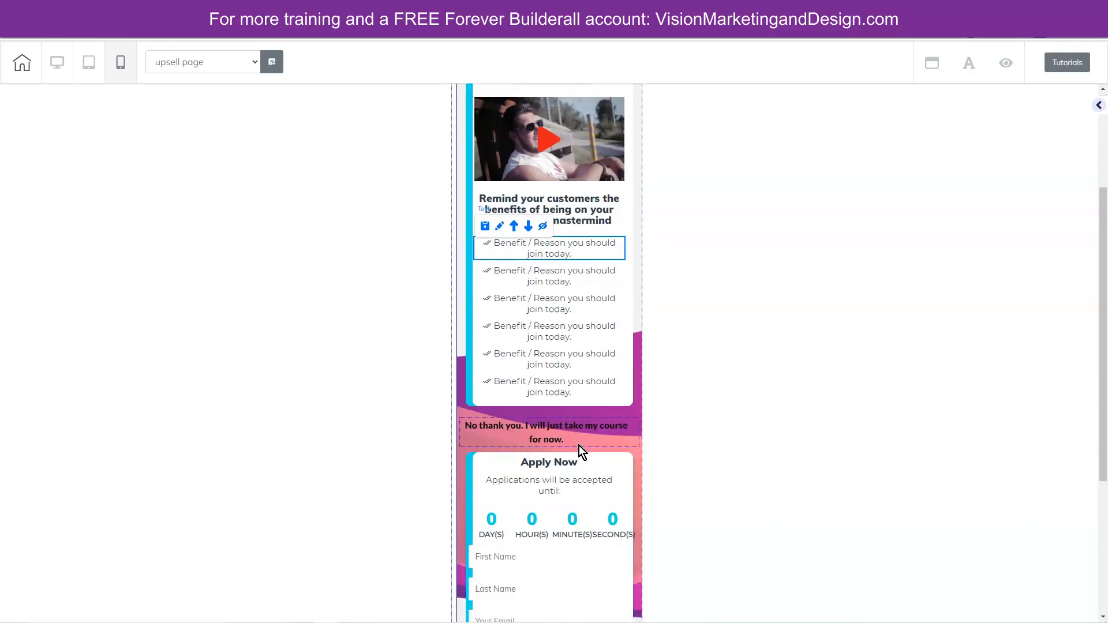
{"action": "left_click", "coordinate": [558, 429]}
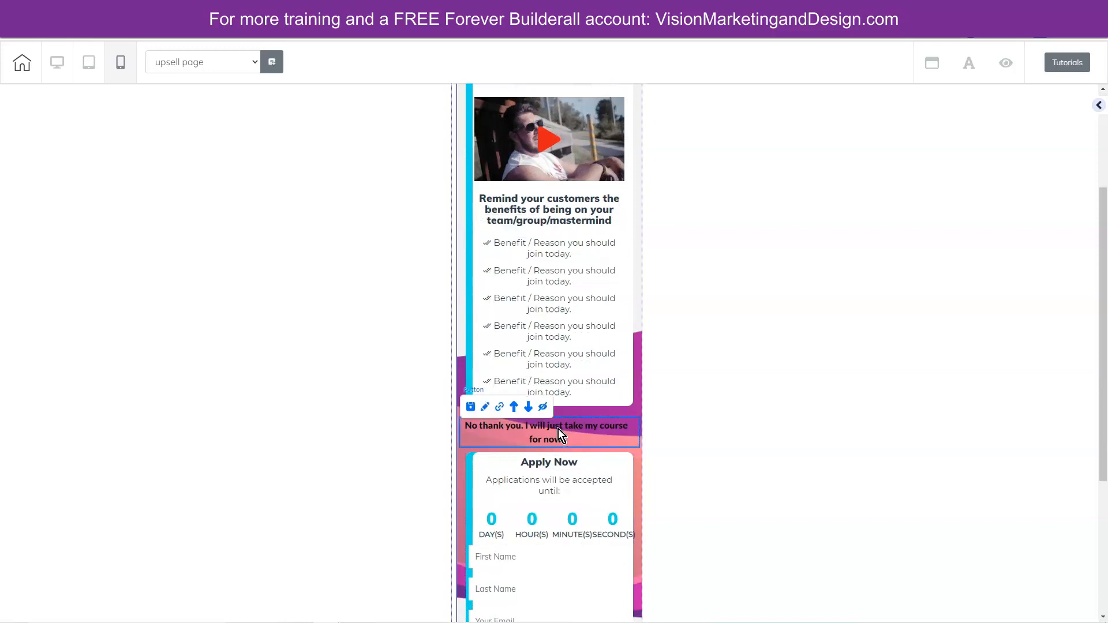
{"action": "left_click", "coordinate": [530, 408]}
{"action": "scroll", "coordinate": [627, 521], "scroll_direction": "down", "scroll_amount": 6}
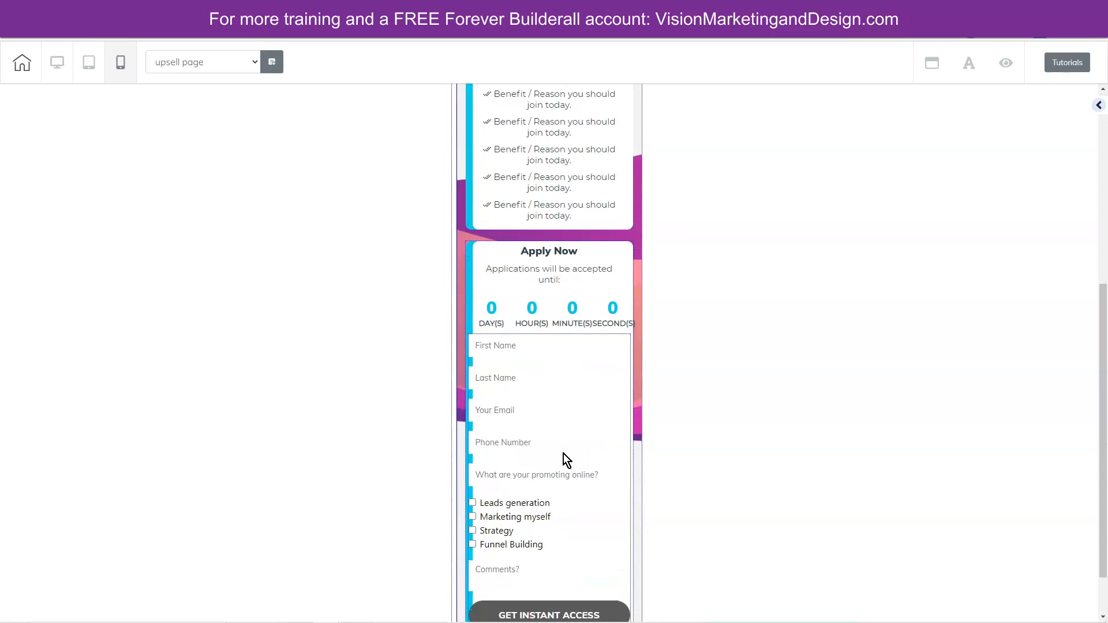
{"action": "scroll", "coordinate": [563, 456], "scroll_direction": "down", "scroll_amount": 1}
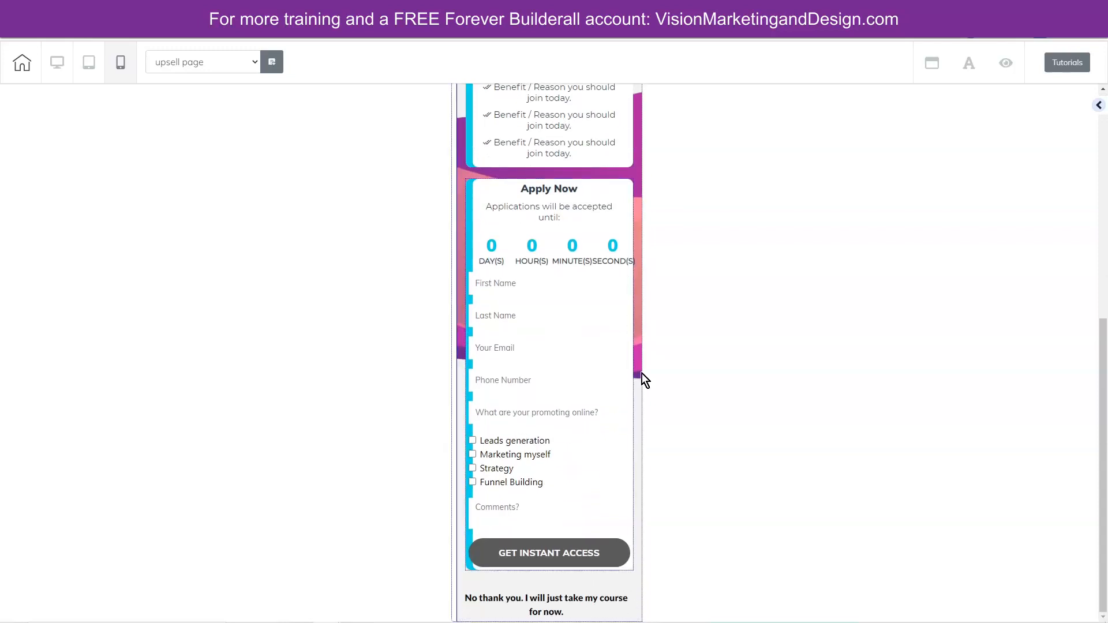
{"action": "scroll", "coordinate": [593, 371], "scroll_direction": "up", "scroll_amount": 1}
{"action": "scroll", "coordinate": [593, 372], "scroll_direction": "up", "scroll_amount": 6}
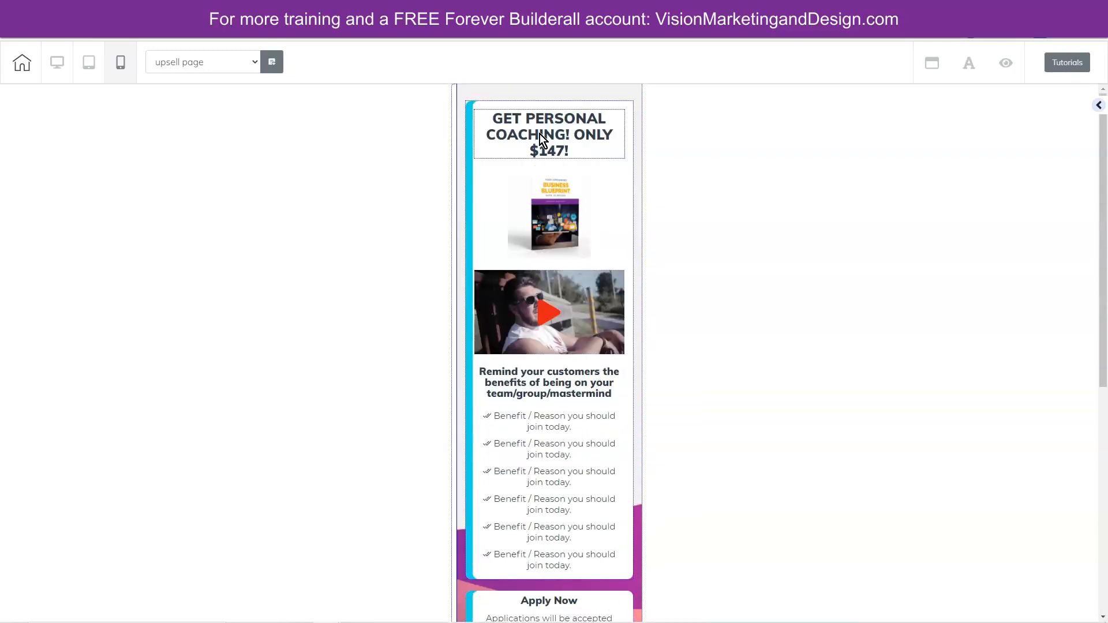
{"action": "left_click", "coordinate": [562, 131]}
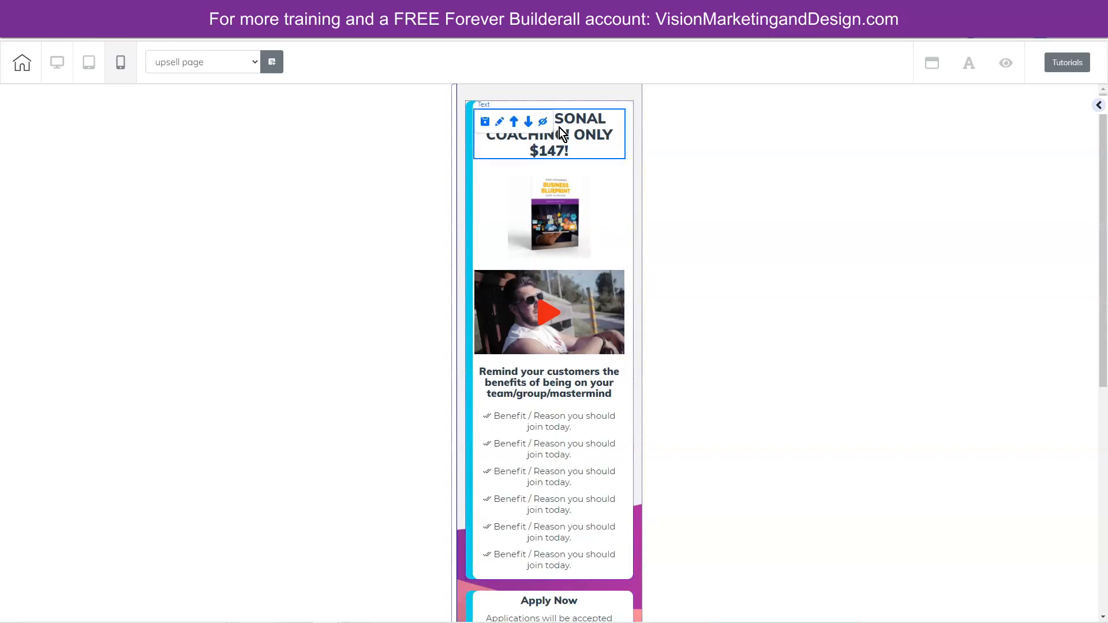
Step: Raise the GET PERSONAL COACHING! ONLY $147! headline's mobile text size to 31
{"action": "left_click", "coordinate": [499, 122]}
{"action": "left_click_drag", "start_coordinate": [609, 153], "coordinate": [799, 131]}
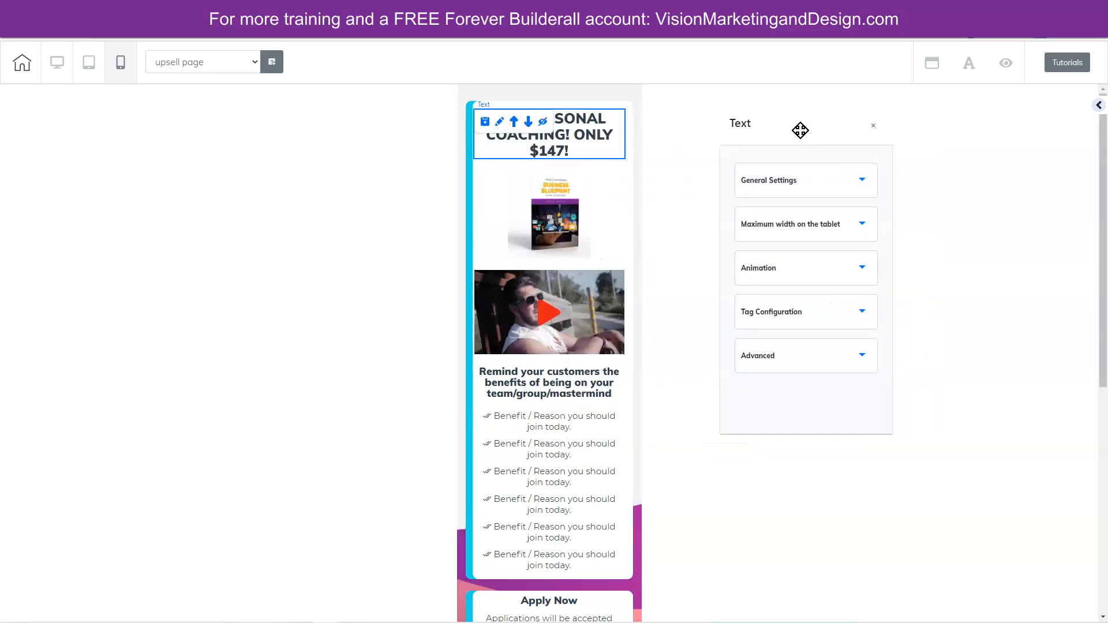
{"action": "left_click", "coordinate": [829, 181]}
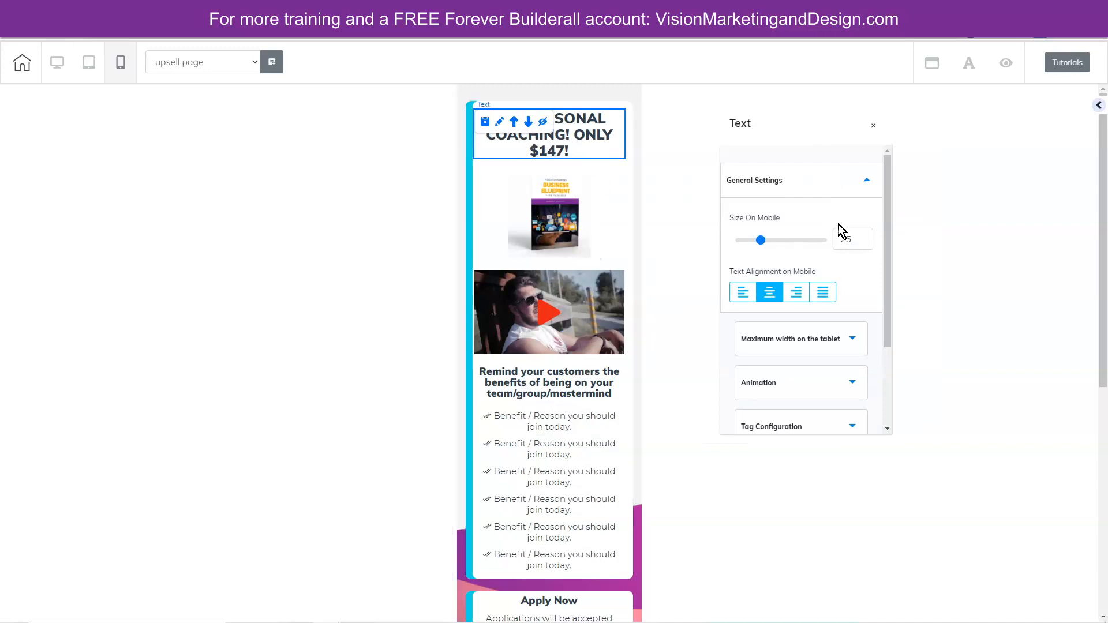
{"action": "left_click", "coordinate": [867, 237]}
{"action": "left_click", "coordinate": [866, 236]}
{"action": "left_click", "coordinate": [866, 237]}
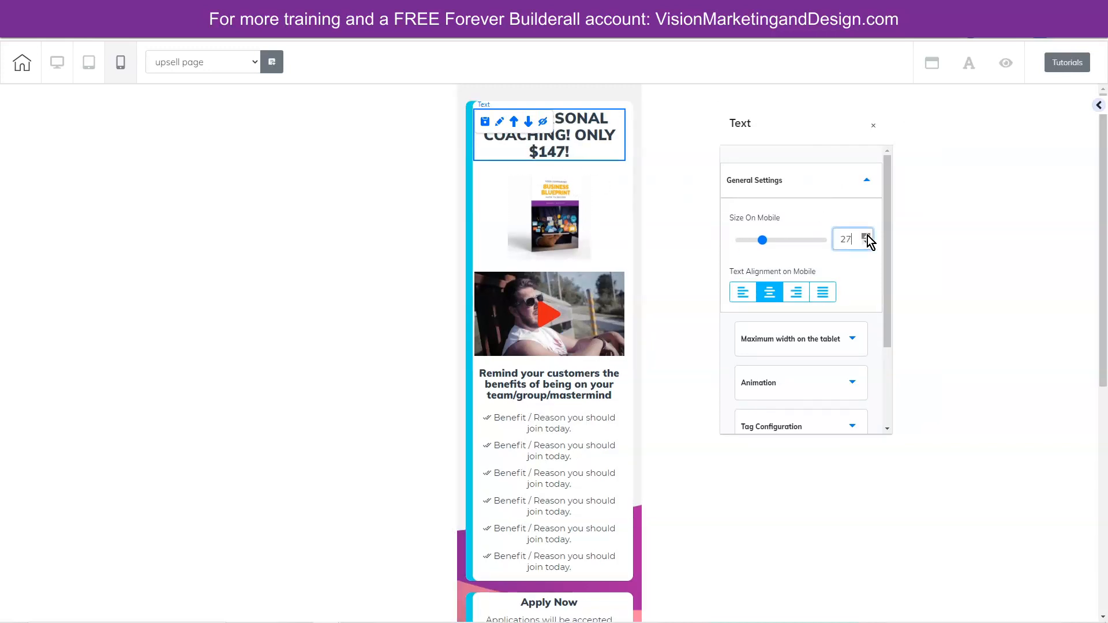
{"action": "left_click", "coordinate": [866, 237]}
{"action": "left_click", "coordinate": [866, 237]}
{"action": "left_click", "coordinate": [866, 236]}
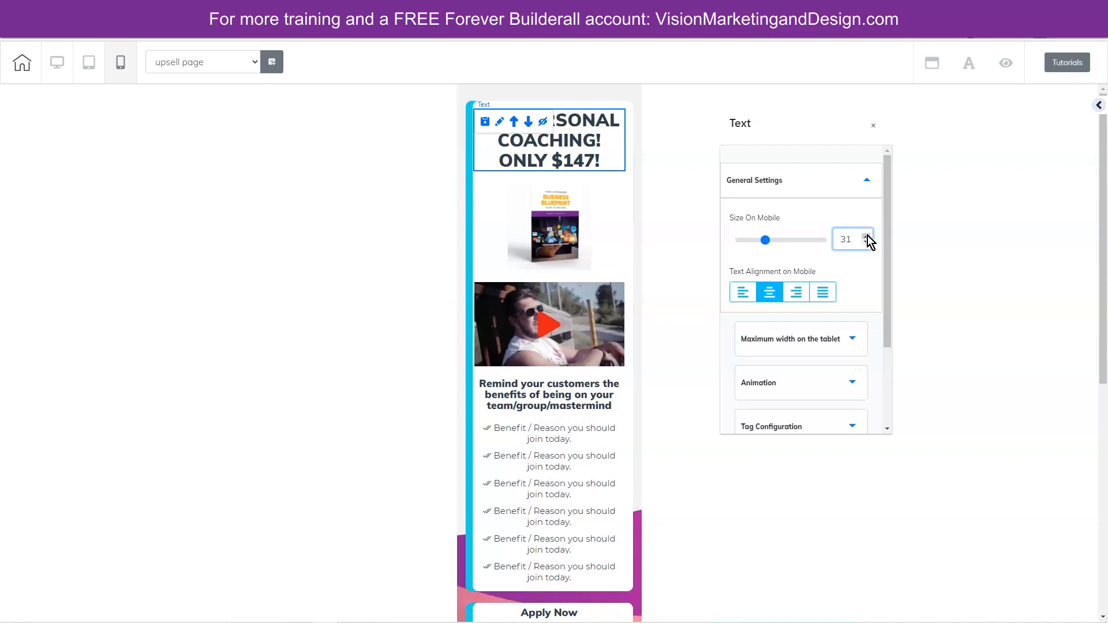
Step: Select the book image and open its settings panel
{"action": "left_click", "coordinate": [542, 238]}
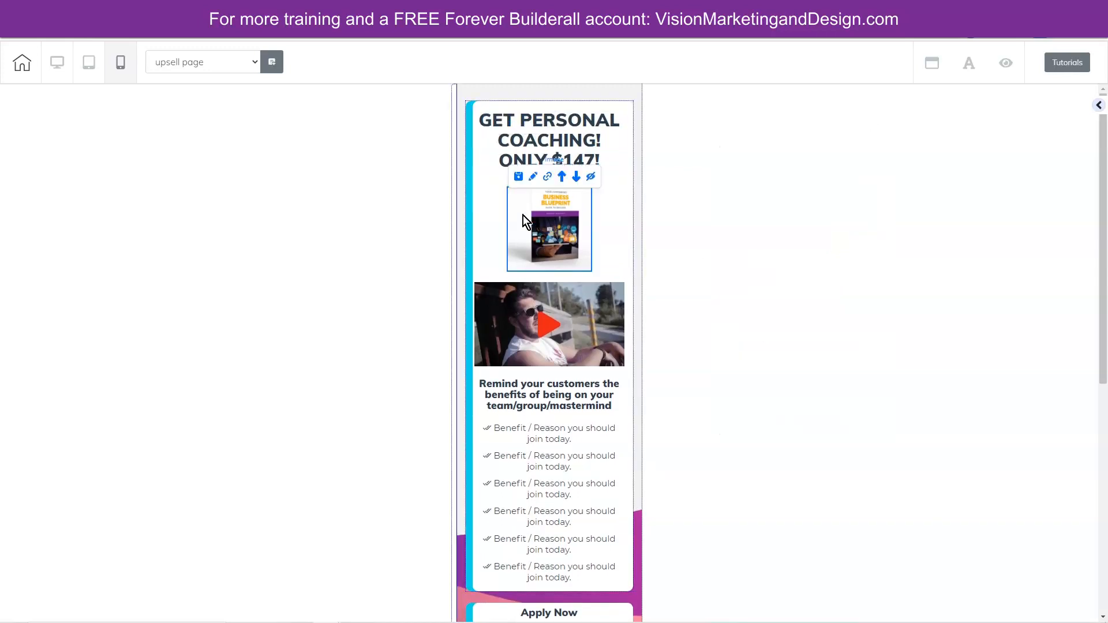
{"action": "left_click", "coordinate": [533, 177]}
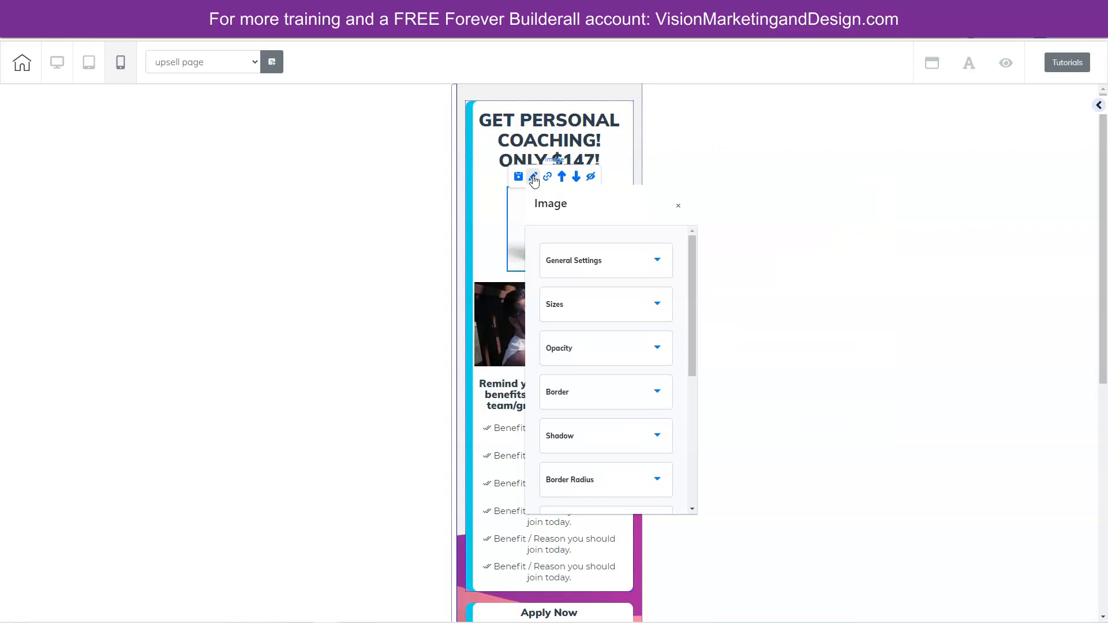
{"action": "left_click_drag", "start_coordinate": [593, 207], "coordinate": [809, 109]}
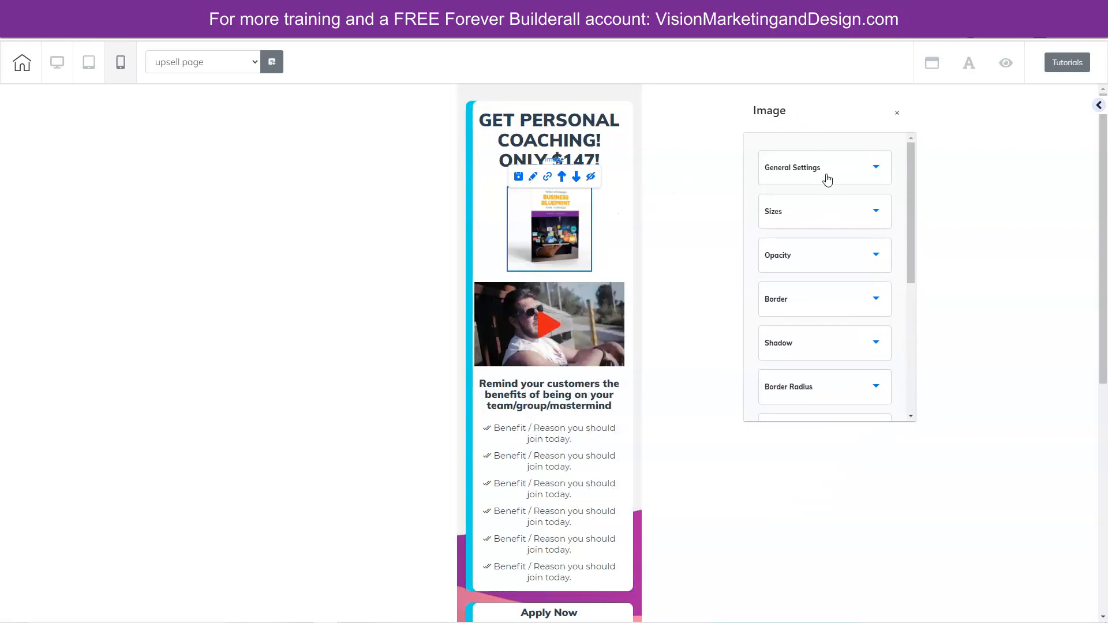
Step: Set the book image's Left + Right spacing to 14 and move it below the video
{"action": "left_click", "coordinate": [827, 180]}
{"action": "scroll", "coordinate": [854, 258], "scroll_direction": "down", "scroll_amount": 10}
{"action": "left_click", "coordinate": [798, 345]}
{"action": "scroll", "coordinate": [802, 338], "scroll_direction": "down", "scroll_amount": 1}
{"action": "scroll", "coordinate": [802, 323], "scroll_direction": "up", "scroll_amount": 3}
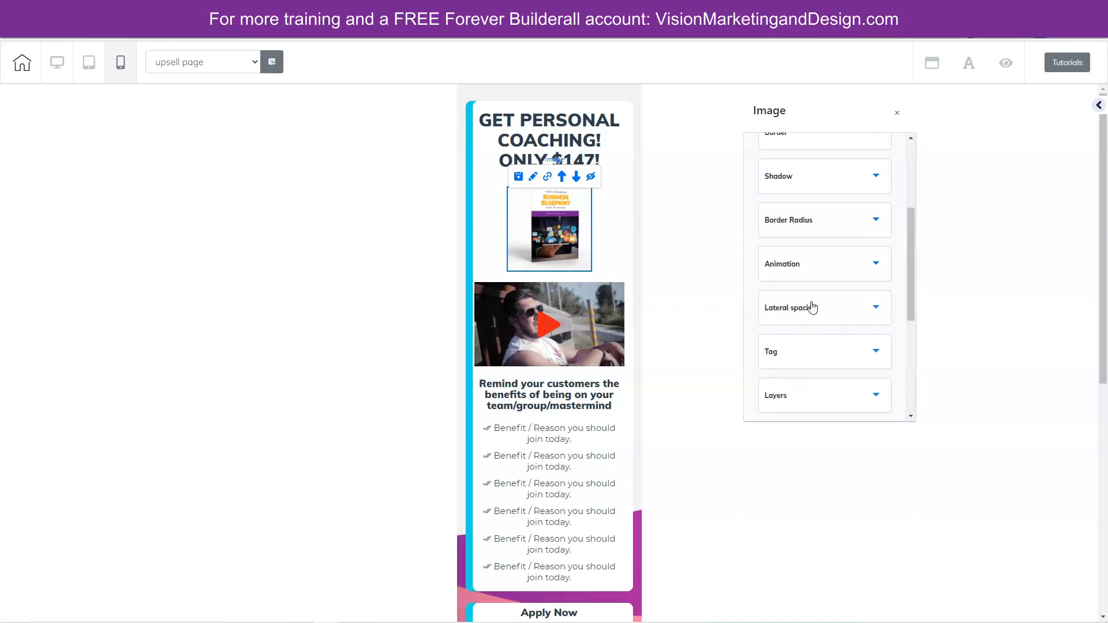
{"action": "left_click", "coordinate": [842, 307]}
{"action": "scroll", "coordinate": [837, 344], "scroll_direction": "down", "scroll_amount": 2}
{"action": "left_click_drag", "start_coordinate": [812, 265], "coordinate": [769, 270]}
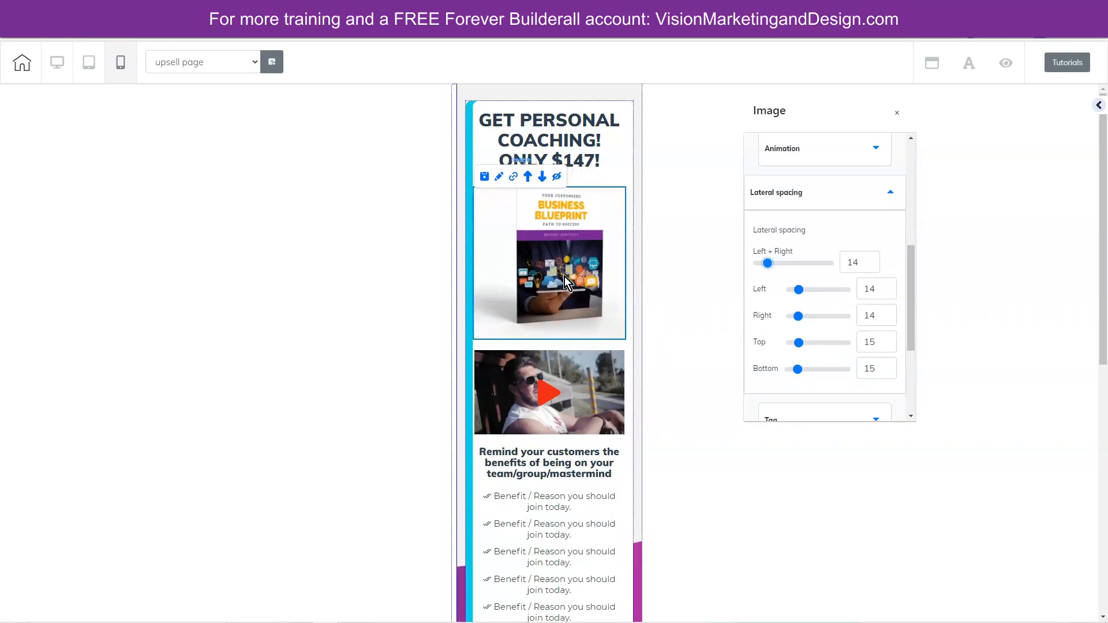
{"action": "left_click", "coordinate": [542, 178]}
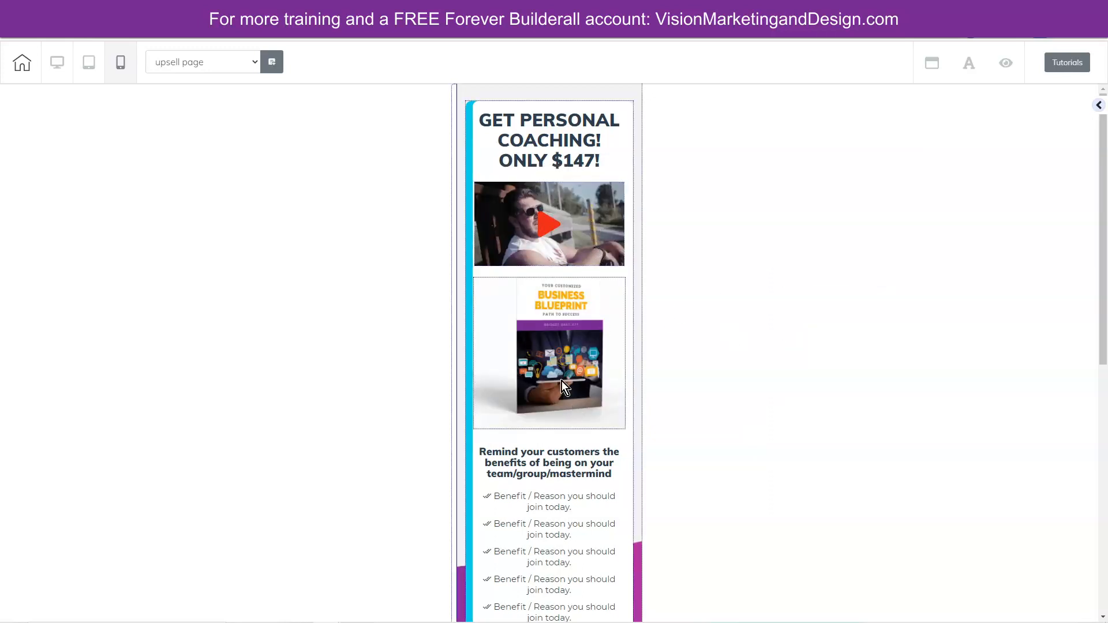
{"action": "left_click", "coordinate": [593, 386]}
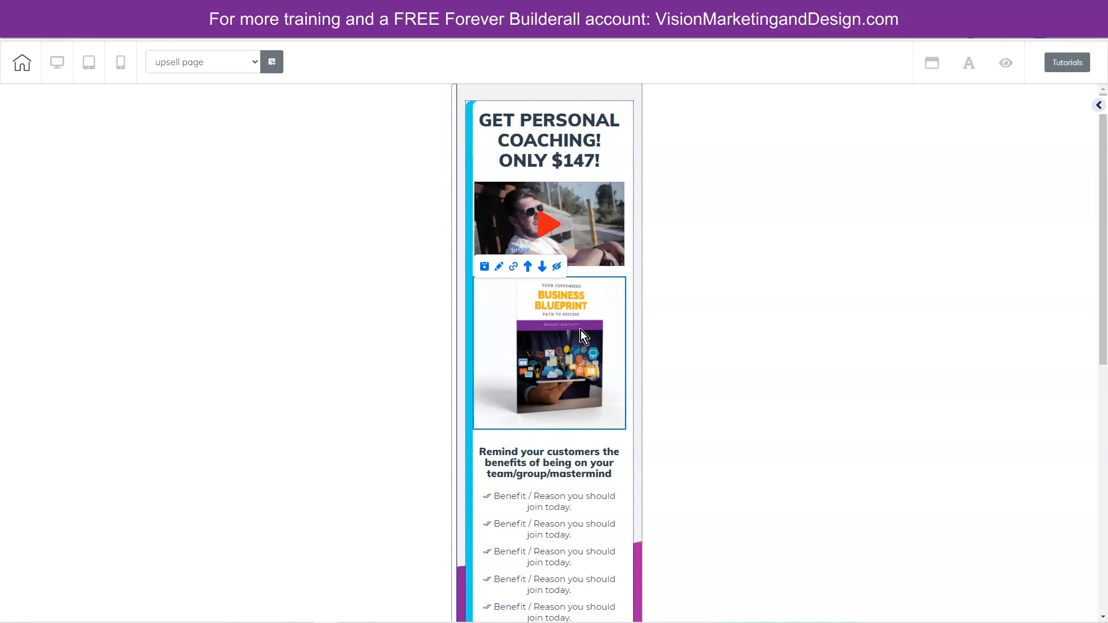
Step: Raise the 'Applications will be accepted until:' text's mobile size from 15 to 20
{"action": "scroll", "coordinate": [582, 338], "scroll_direction": "down", "scroll_amount": 4}
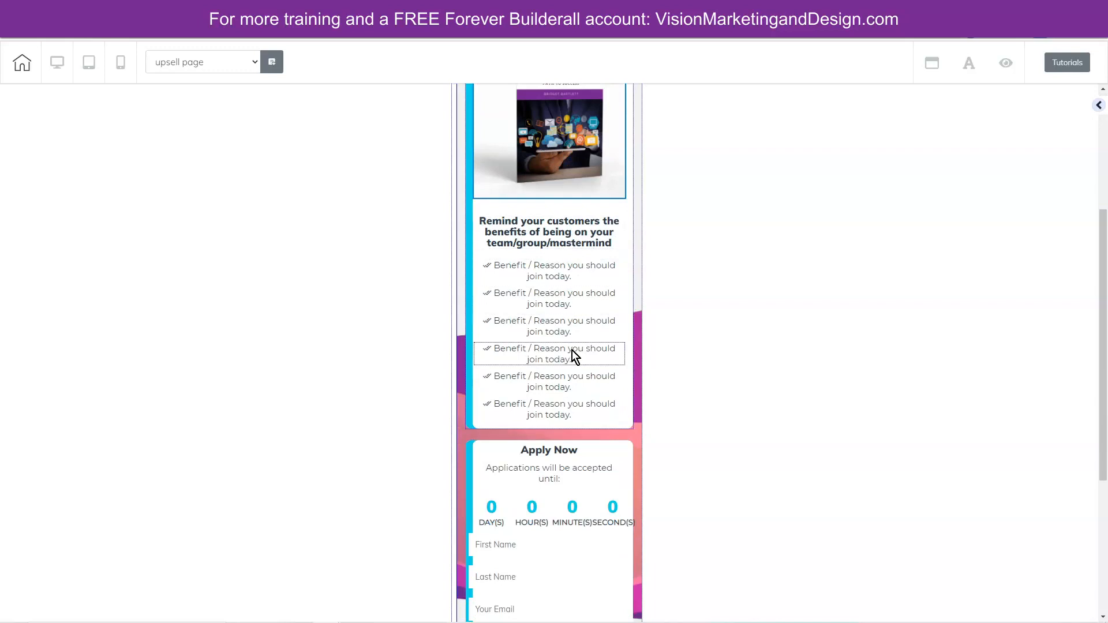
{"action": "scroll", "coordinate": [572, 351], "scroll_direction": "down", "scroll_amount": 2}
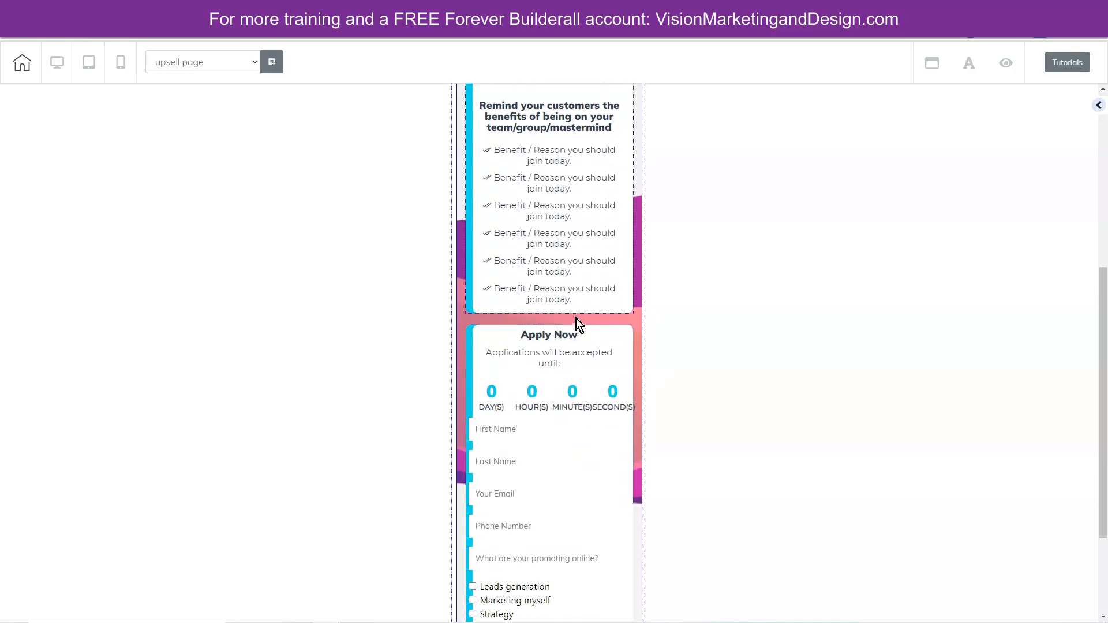
{"action": "scroll", "coordinate": [587, 352], "scroll_direction": "down", "scroll_amount": 1}
{"action": "left_click", "coordinate": [581, 301]}
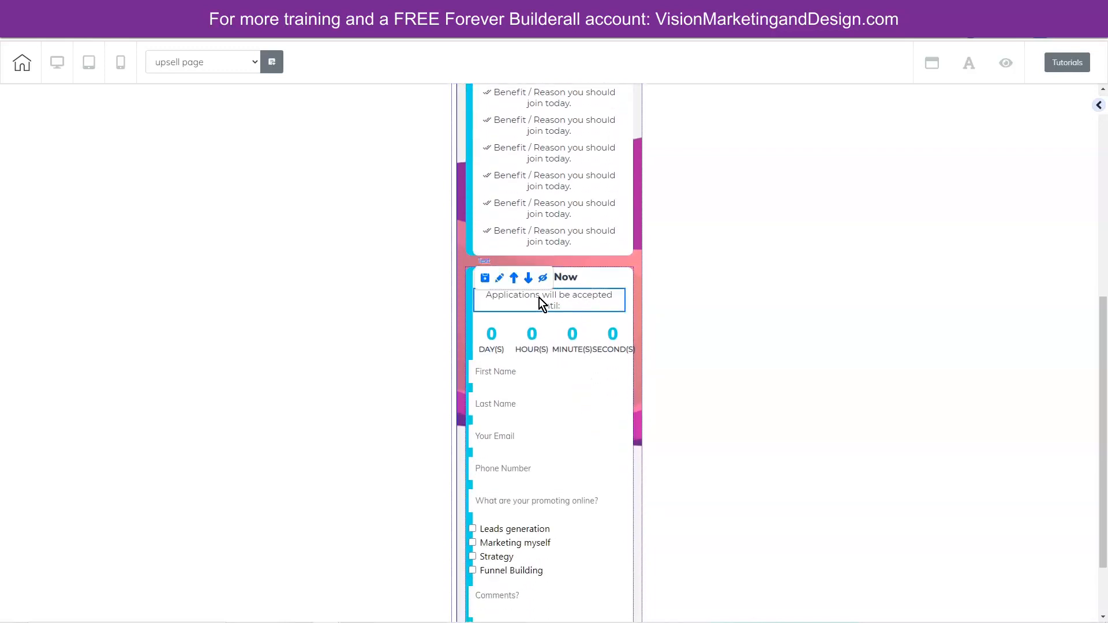
{"action": "left_click", "coordinate": [499, 278]}
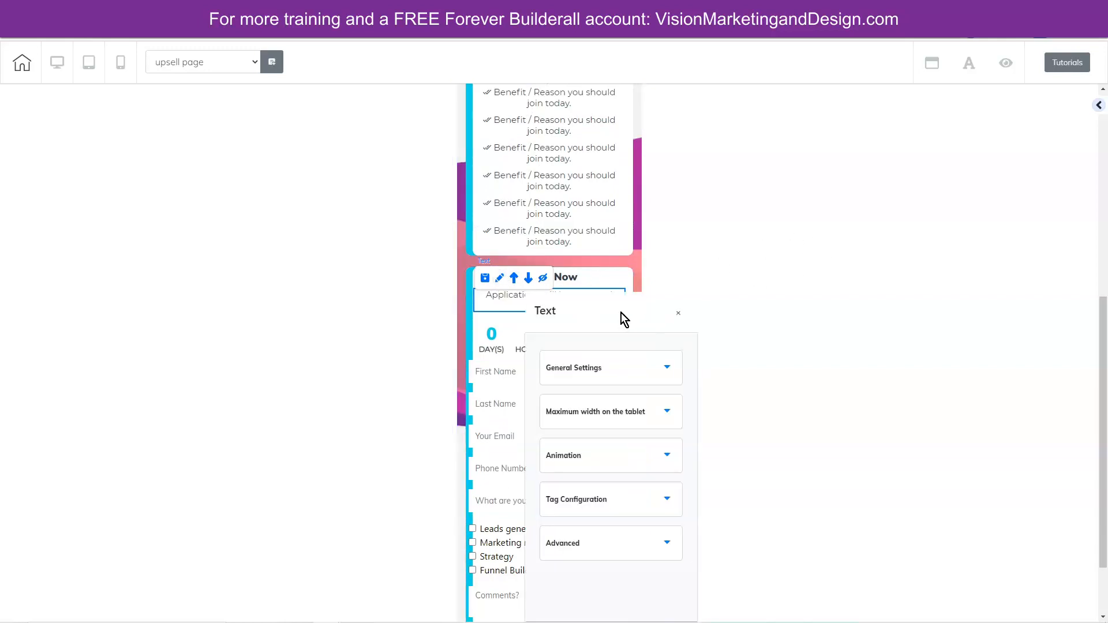
{"action": "left_click_drag", "start_coordinate": [621, 313], "coordinate": [846, 198]}
{"action": "left_click", "coordinate": [826, 258]}
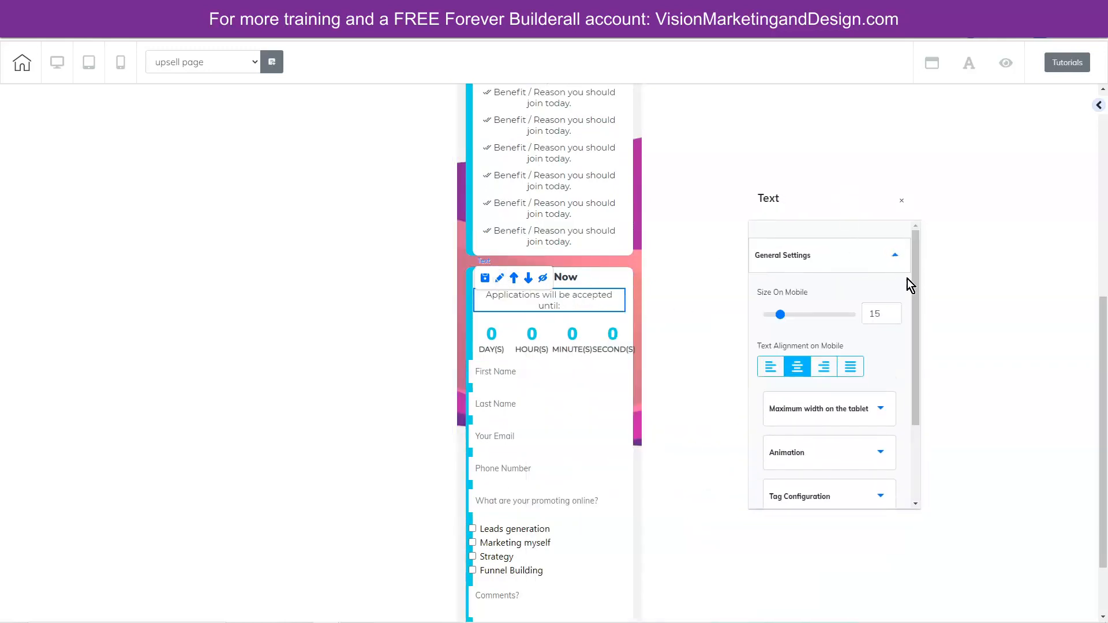
{"action": "left_click", "coordinate": [894, 311]}
{"action": "left_click", "coordinate": [894, 311]}
{"action": "left_click", "coordinate": [894, 311]}
{"action": "left_click", "coordinate": [894, 311]}
{"action": "left_click", "coordinate": [895, 311]}
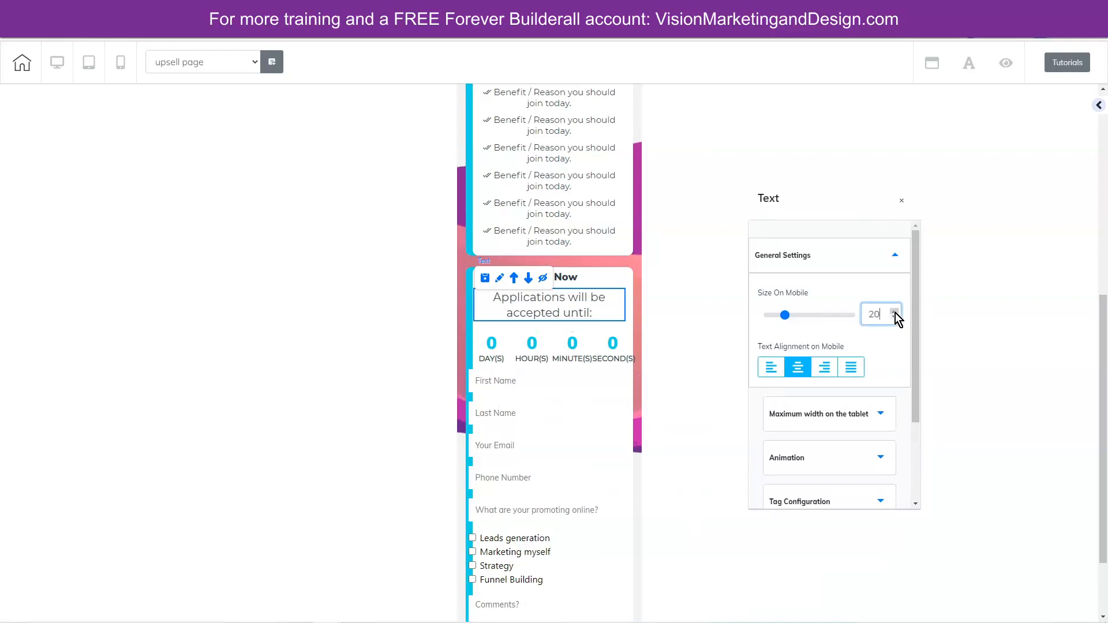
{"action": "left_click", "coordinate": [604, 347]}
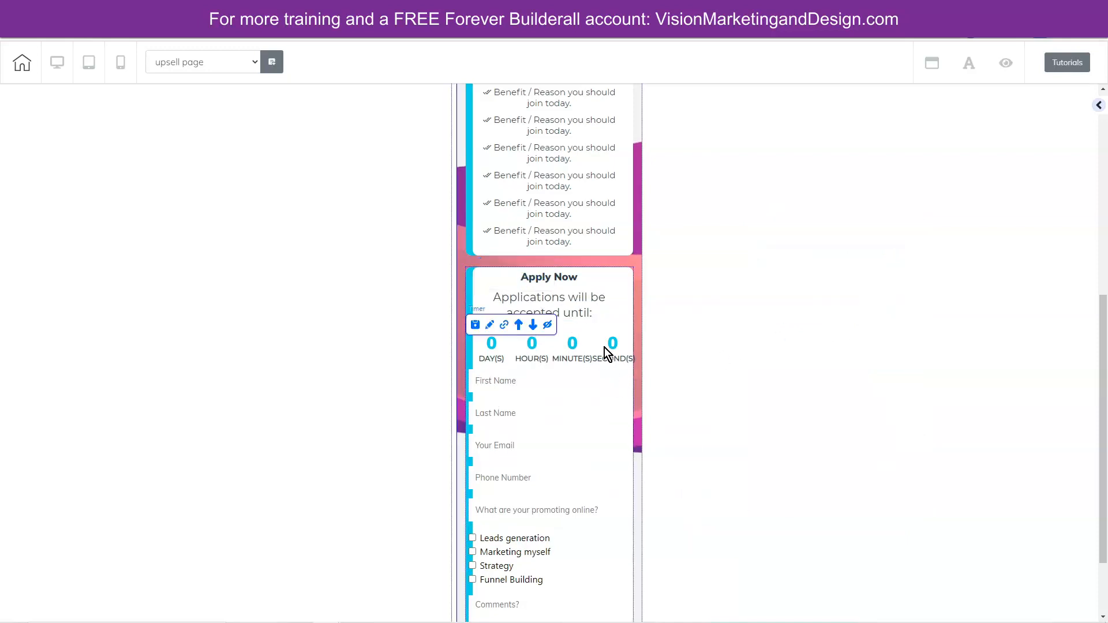
Step: Select the box surrounding the Apply Now form and open its settings
{"action": "left_click", "coordinate": [467, 294]}
{"action": "left_click", "coordinate": [465, 296]}
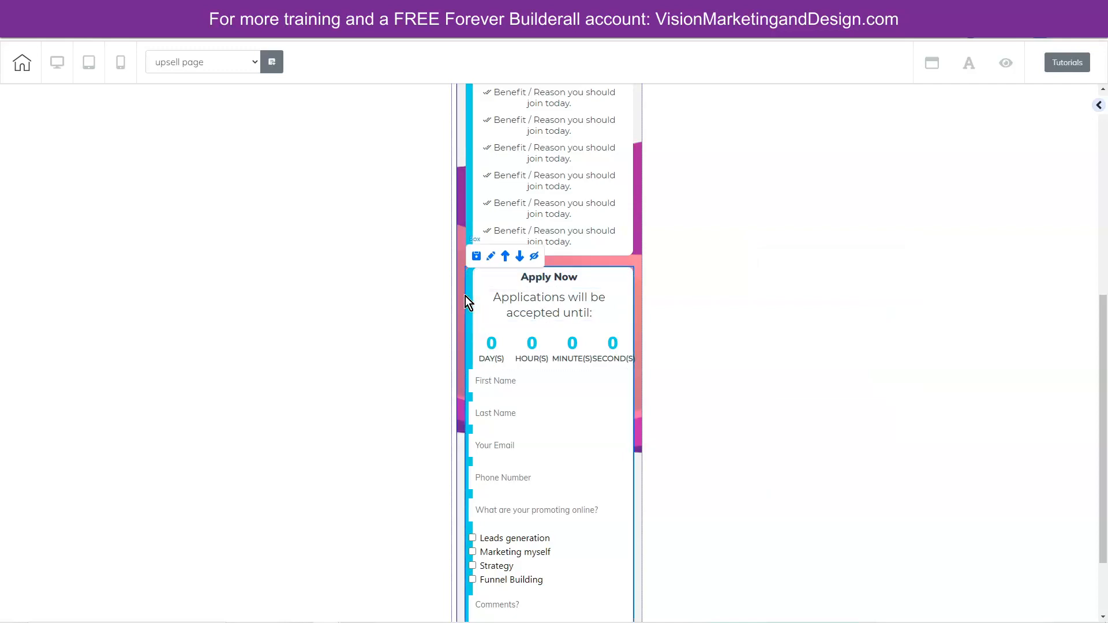
{"action": "left_click", "coordinate": [491, 257]}
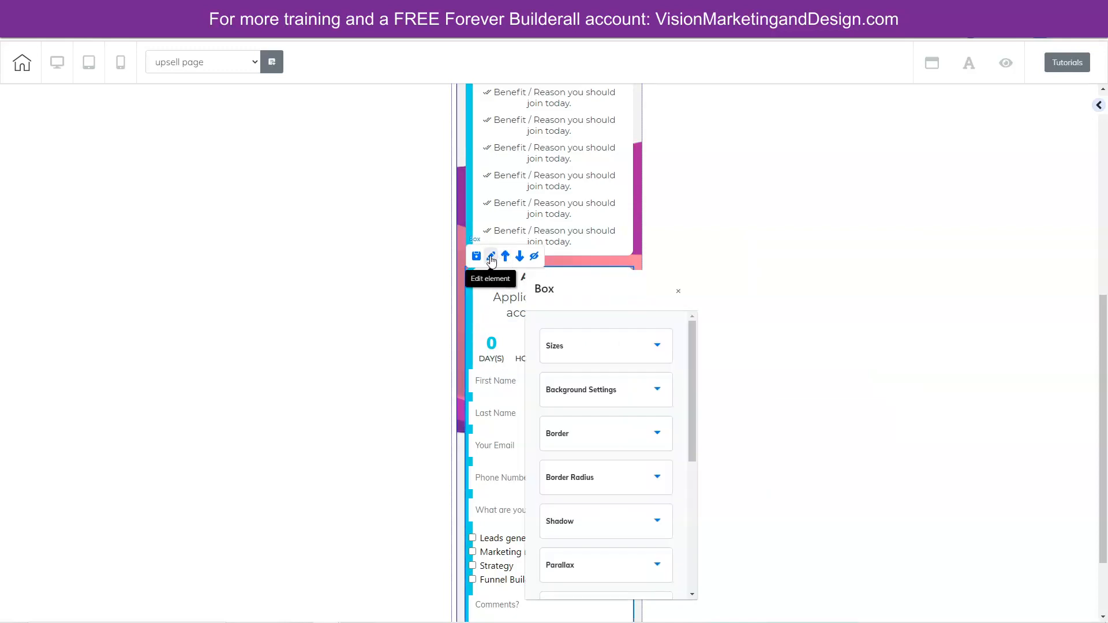
Step: Reduce the Apply Now form box's Left + Right spacing to 7
{"action": "left_click_drag", "start_coordinate": [621, 284], "coordinate": [869, 161]}
{"action": "left_click", "coordinate": [848, 196]}
{"action": "scroll", "coordinate": [847, 297], "scroll_direction": "down", "scroll_amount": 5}
{"action": "left_click", "coordinate": [847, 300]}
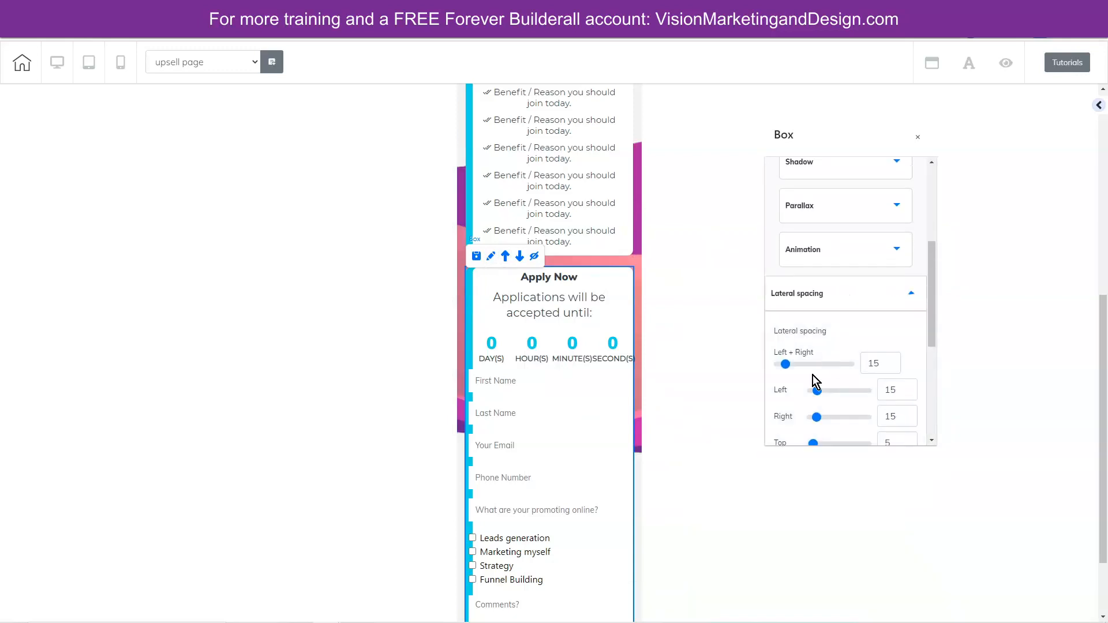
{"action": "left_click_drag", "start_coordinate": [785, 366], "coordinate": [783, 366]}
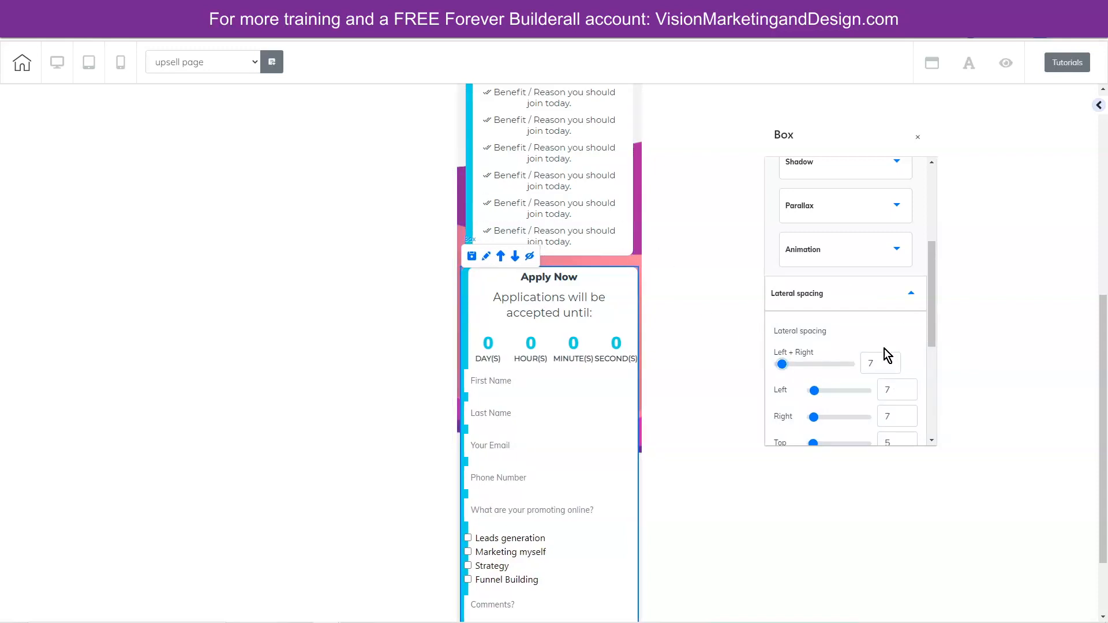
Step: Lower the benefits box's Left + Right spacing to 7 as well
{"action": "left_click", "coordinate": [465, 194]}
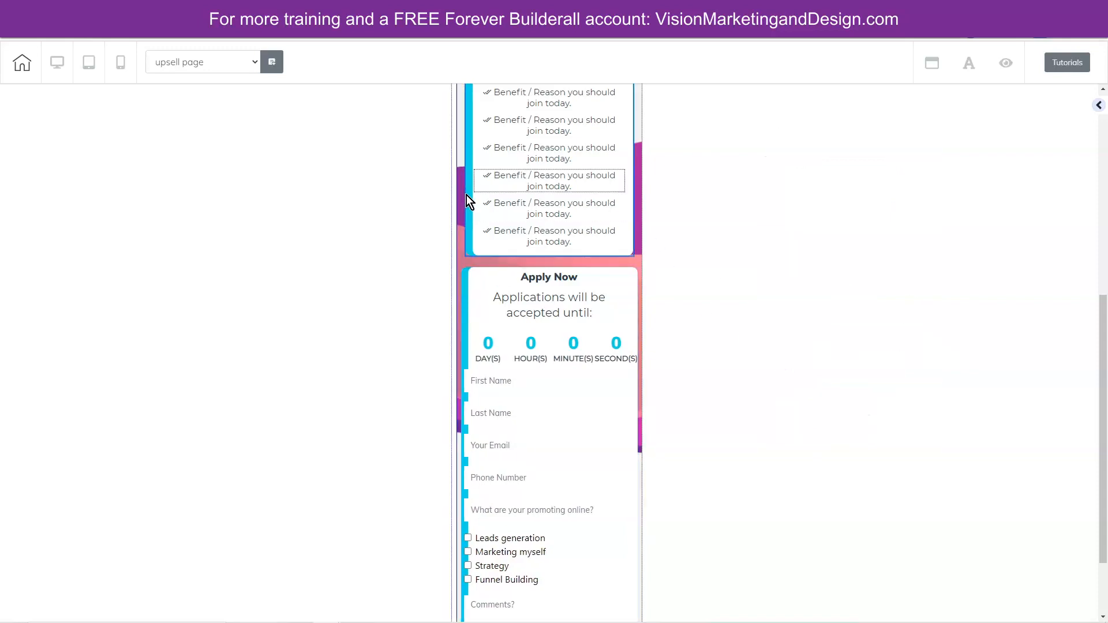
{"action": "scroll", "coordinate": [467, 196], "scroll_direction": "up", "scroll_amount": 7}
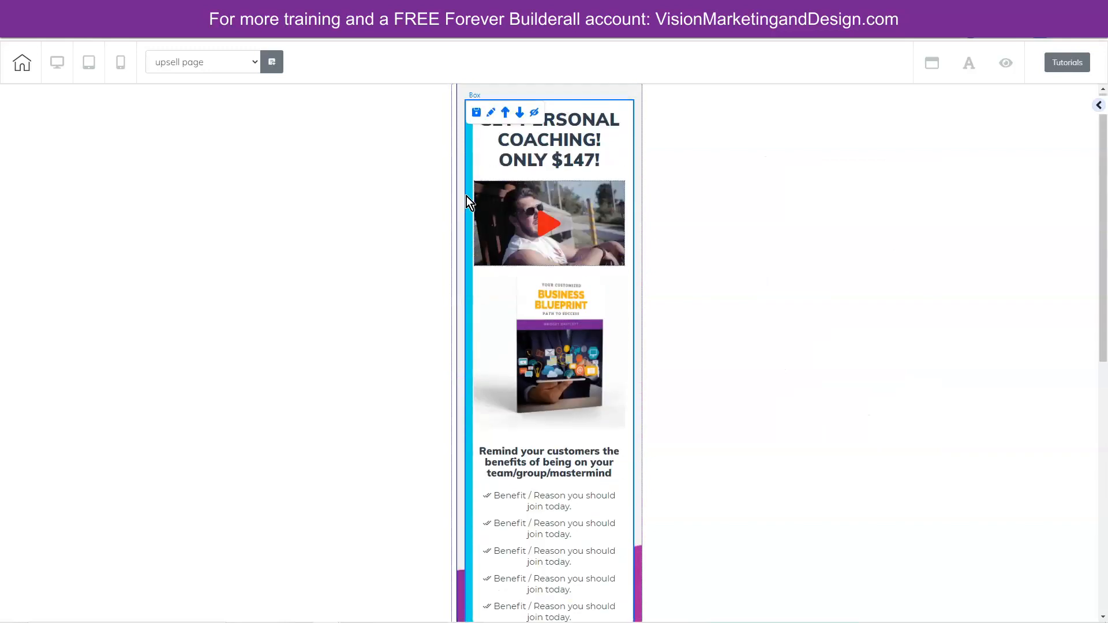
{"action": "left_click", "coordinate": [491, 118]}
{"action": "left_click", "coordinate": [654, 340]}
{"action": "left_click", "coordinate": [655, 340]}
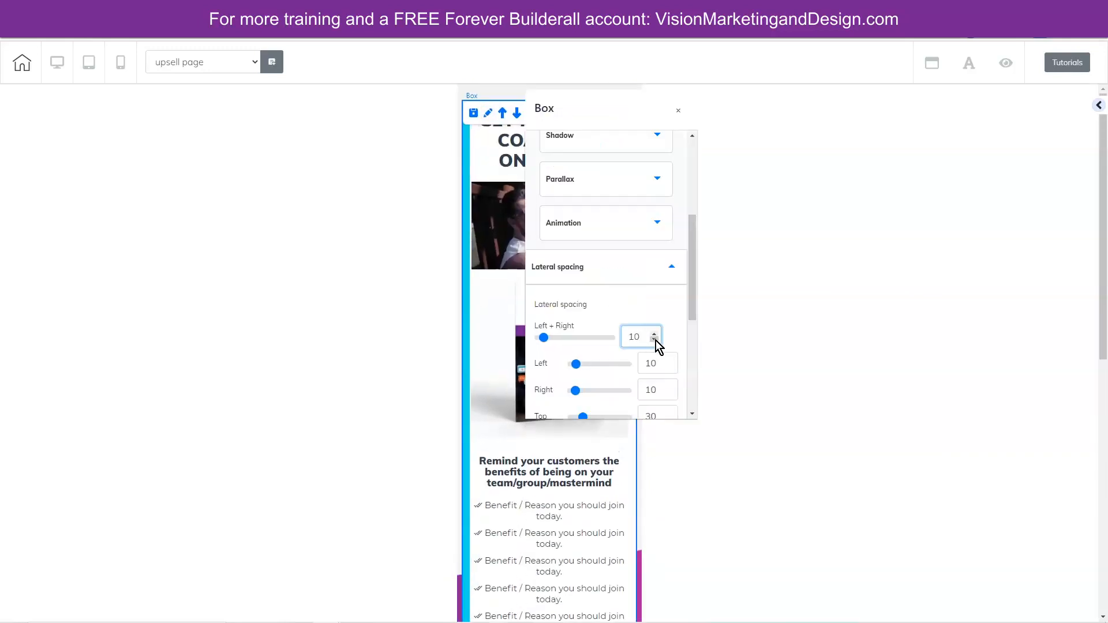
{"action": "left_click", "coordinate": [654, 340]}
{"action": "left_click", "coordinate": [655, 340]}
{"action": "left_click", "coordinate": [654, 340]}
{"action": "scroll", "coordinate": [605, 462], "scroll_direction": "down", "scroll_amount": 6}
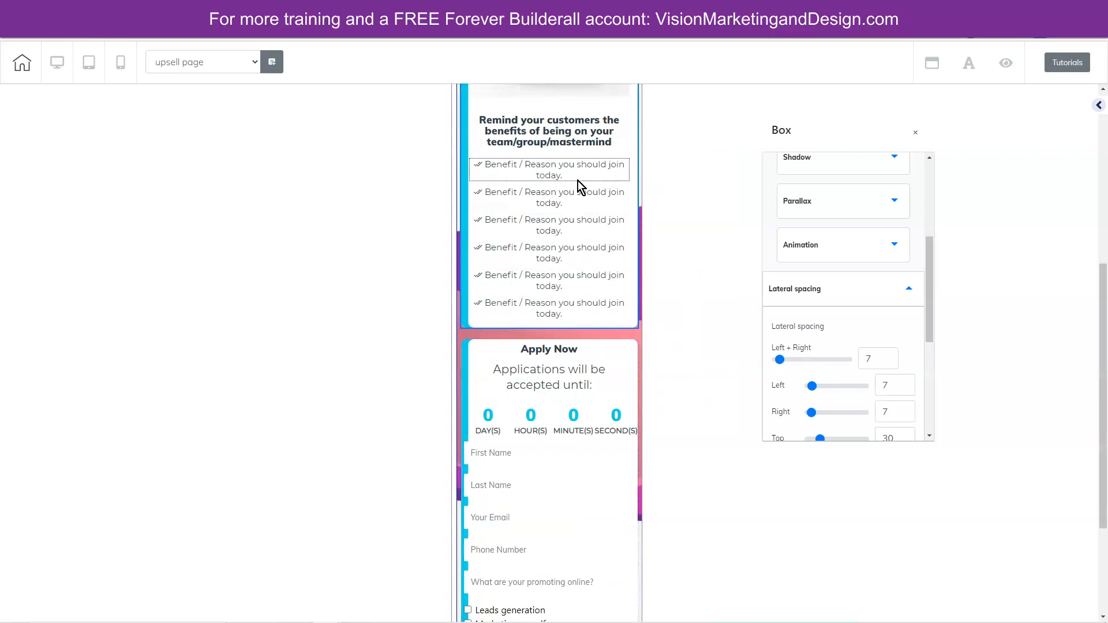
{"action": "scroll", "coordinate": [576, 346], "scroll_direction": "down", "scroll_amount": 3}
{"action": "left_click", "coordinate": [577, 349]}
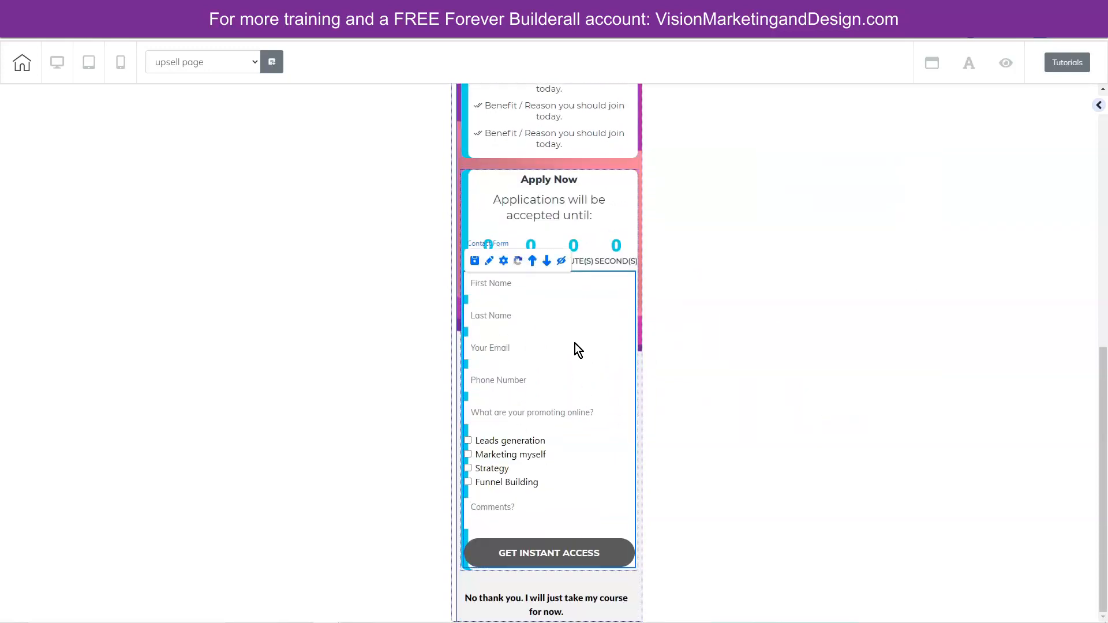
Step: Set the contact form's Left + Right spacing to 25
{"action": "left_click", "coordinate": [490, 262]}
{"action": "mouse_move", "coordinate": [611, 306]}
{"action": "left_mouse_down"}
{"action": "mouse_move", "coordinate": [947, 178]}
{"action": "mouse_move", "coordinate": [943, 133]}
{"action": "left_mouse_up"}
{"action": "scroll", "coordinate": [950, 335], "scroll_direction": "up", "scroll_amount": 4}
{"action": "scroll", "coordinate": [958, 288], "scroll_direction": "down", "scroll_amount": 5}
{"action": "left_click", "coordinate": [939, 367]}
{"action": "scroll", "coordinate": [936, 364], "scroll_direction": "down", "scroll_amount": 5}
{"action": "left_click_drag", "start_coordinate": [879, 209], "coordinate": [894, 216]}
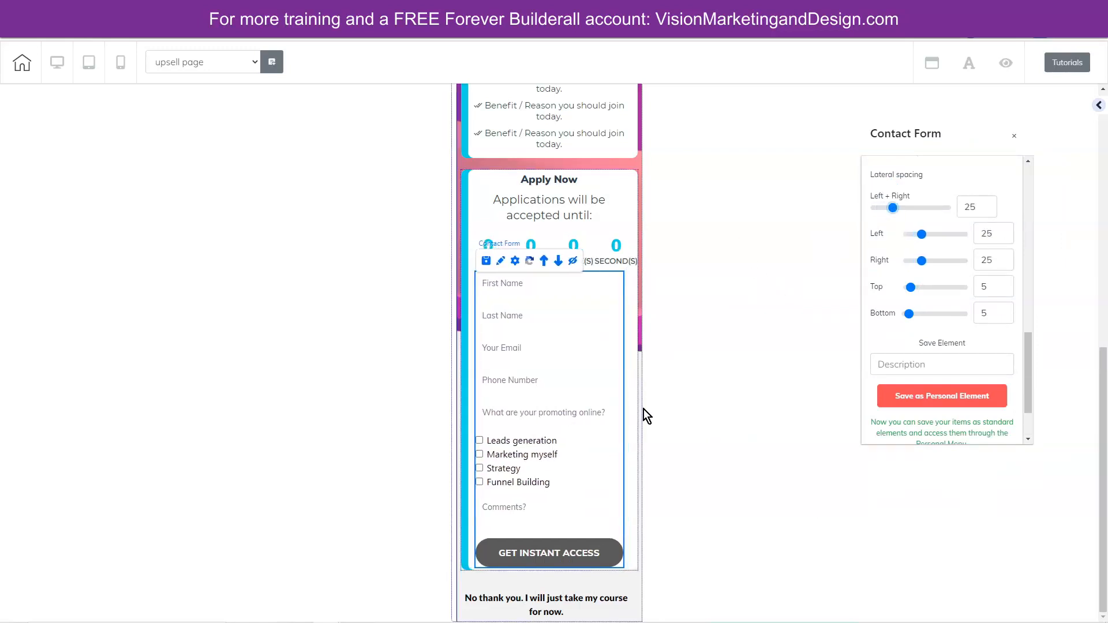
Step: Give the No thank you button Left + Right spacing 44 and Bottom spacing 14
{"action": "left_click", "coordinate": [544, 608]}
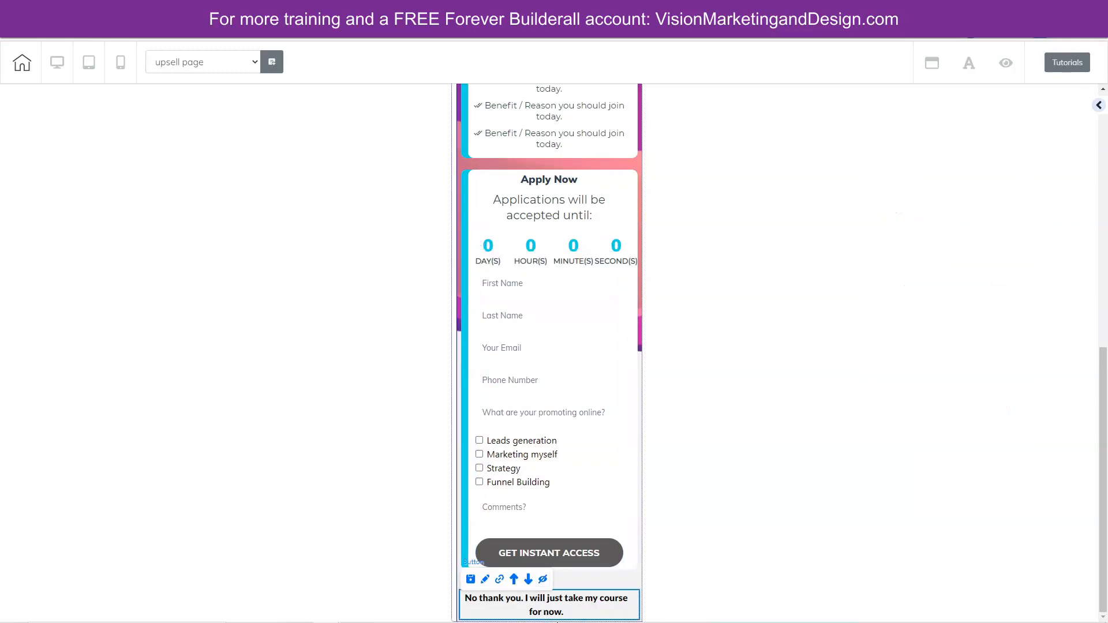
{"action": "left_click", "coordinate": [487, 580]}
{"action": "mouse_move", "coordinate": [623, 606]}
{"action": "left_mouse_down"}
{"action": "mouse_move", "coordinate": [846, 265]}
{"action": "mouse_move", "coordinate": [821, 237]}
{"action": "left_mouse_up"}
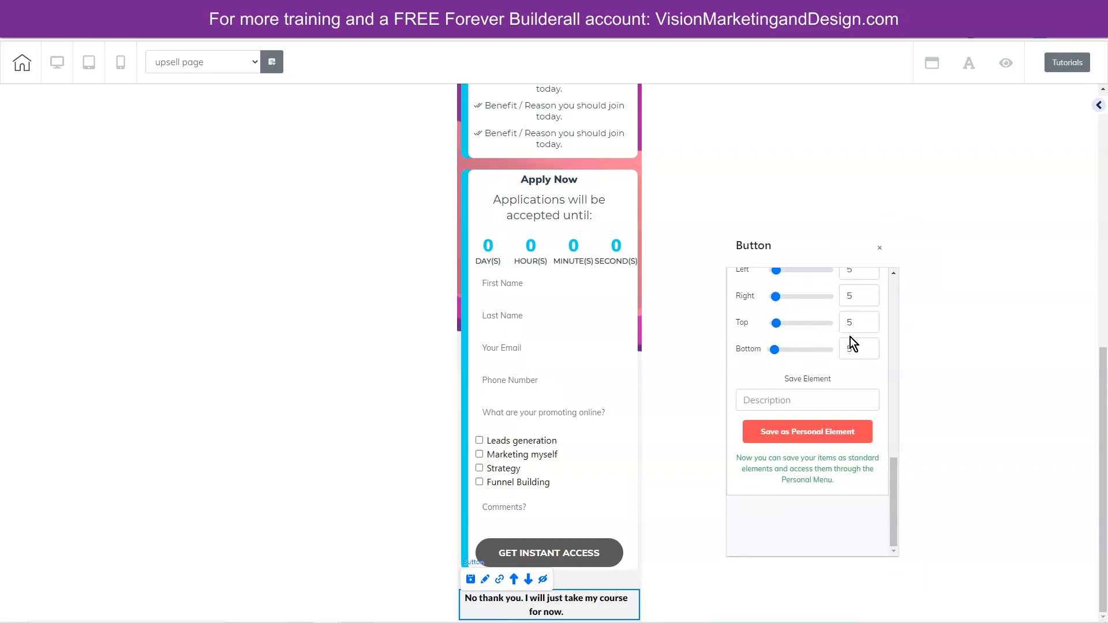
{"action": "scroll", "coordinate": [850, 337], "scroll_direction": "up", "scroll_amount": 1}
{"action": "left_click_drag", "start_coordinate": [747, 305], "coordinate": [774, 305]}
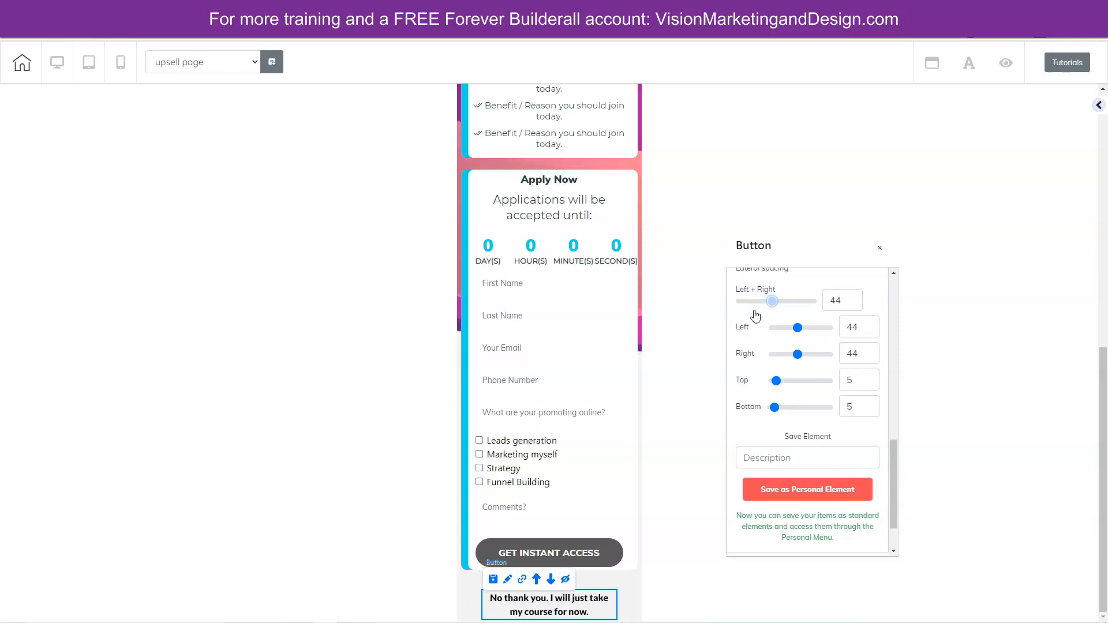
{"action": "left_click_drag", "start_coordinate": [775, 407], "coordinate": [780, 408]}
{"action": "scroll", "coordinate": [656, 588], "scroll_direction": "down", "scroll_amount": 1}
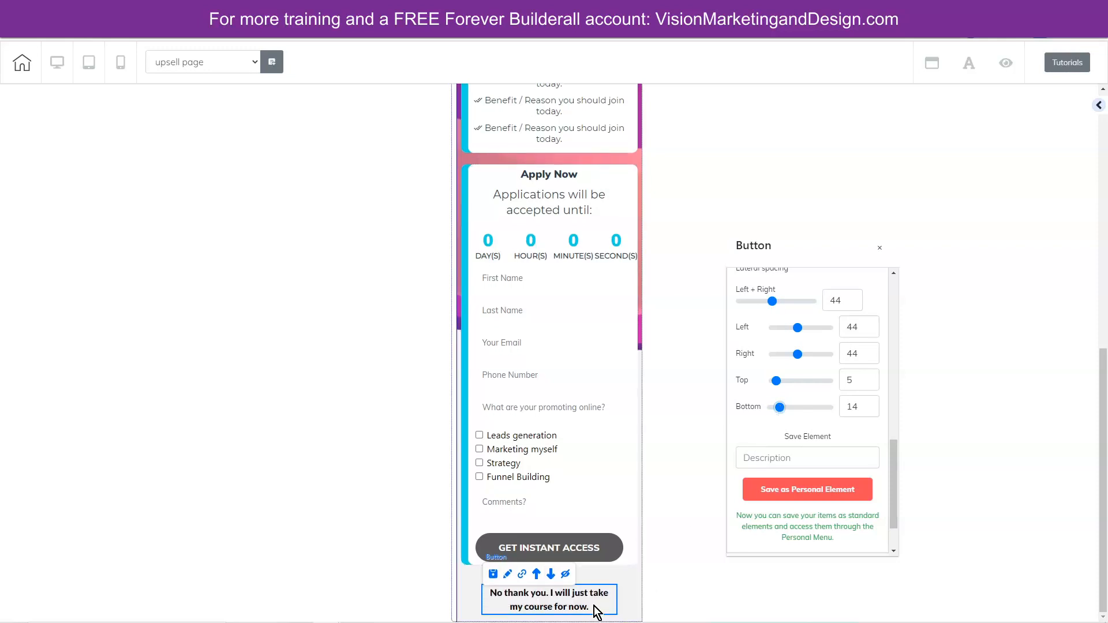
{"action": "scroll", "coordinate": [687, 392], "scroll_direction": "up", "scroll_amount": 10}
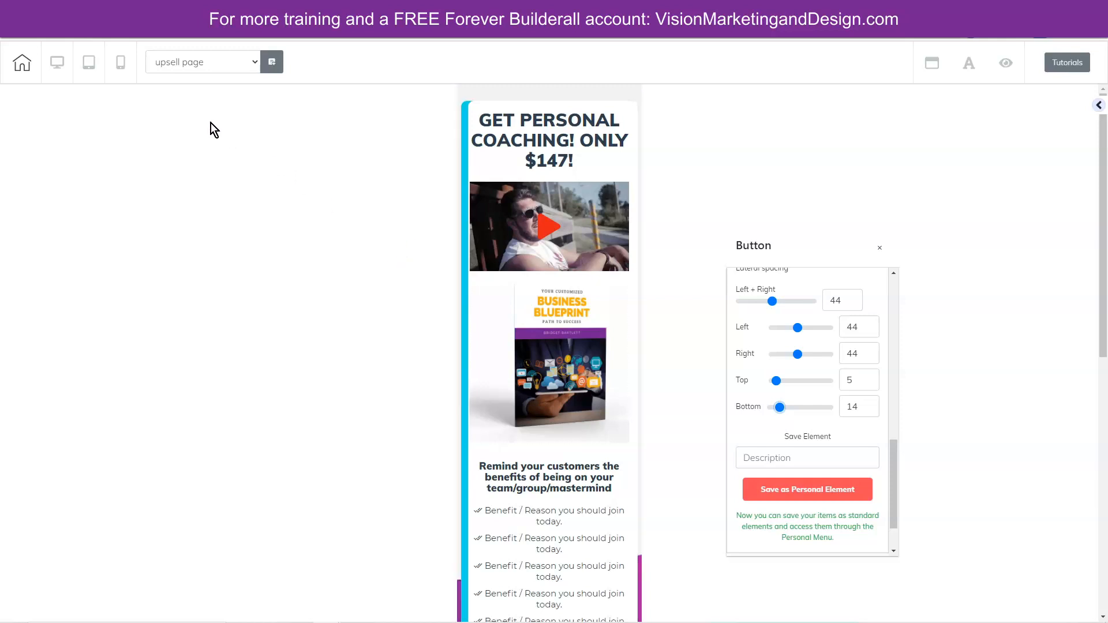
Step: Return to the desktop layout and save the upsell page
{"action": "left_click", "coordinate": [57, 63]}
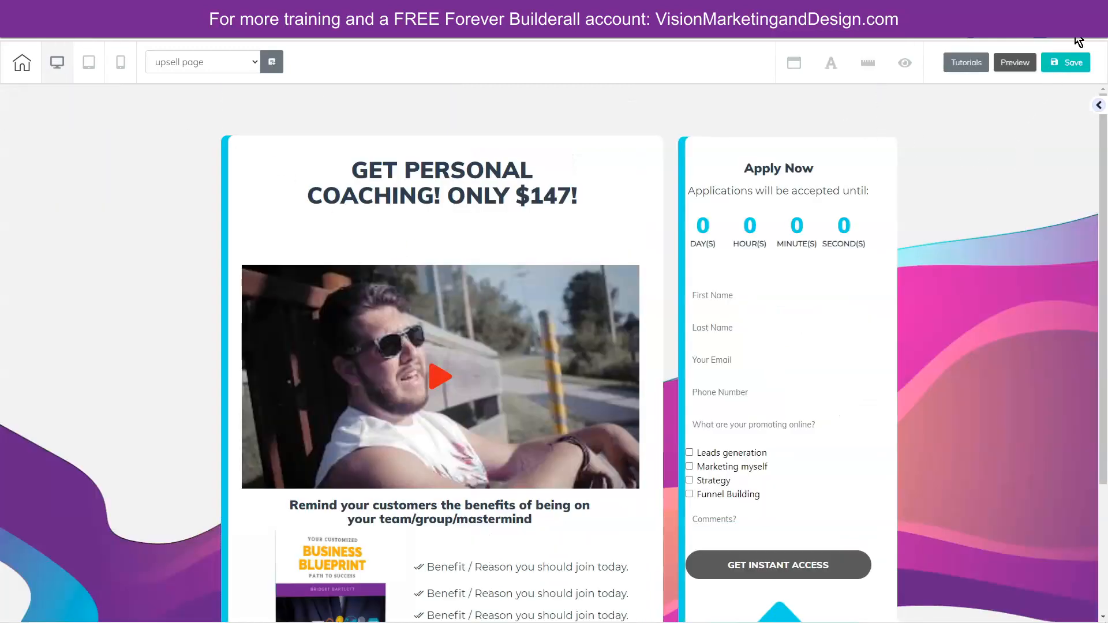
{"action": "left_click", "coordinate": [1068, 63]}
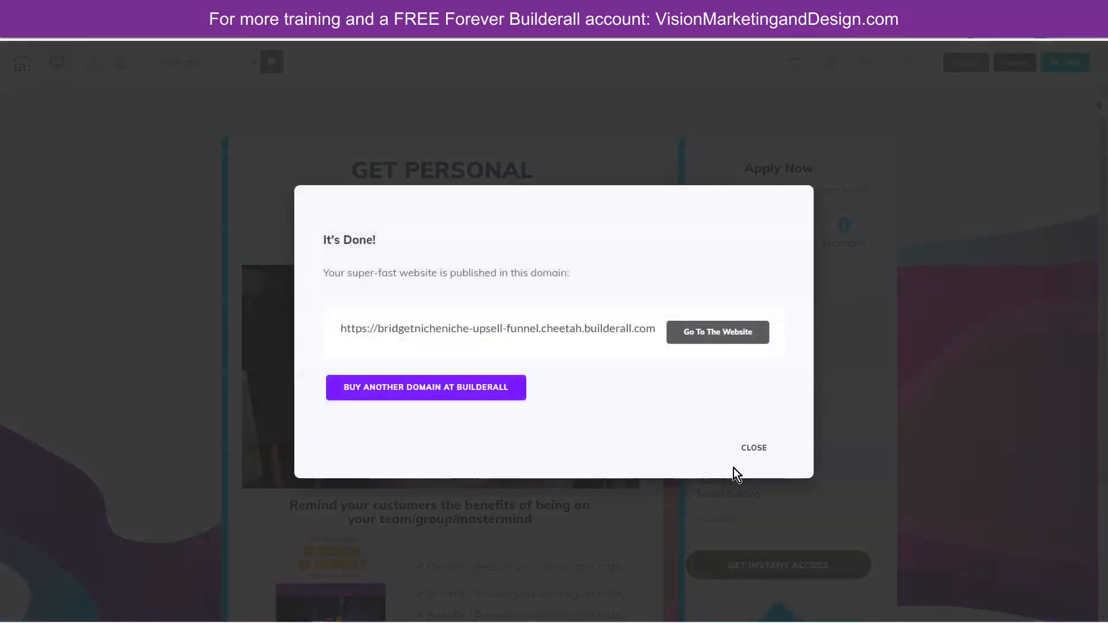
{"action": "left_click", "coordinate": [754, 448]}
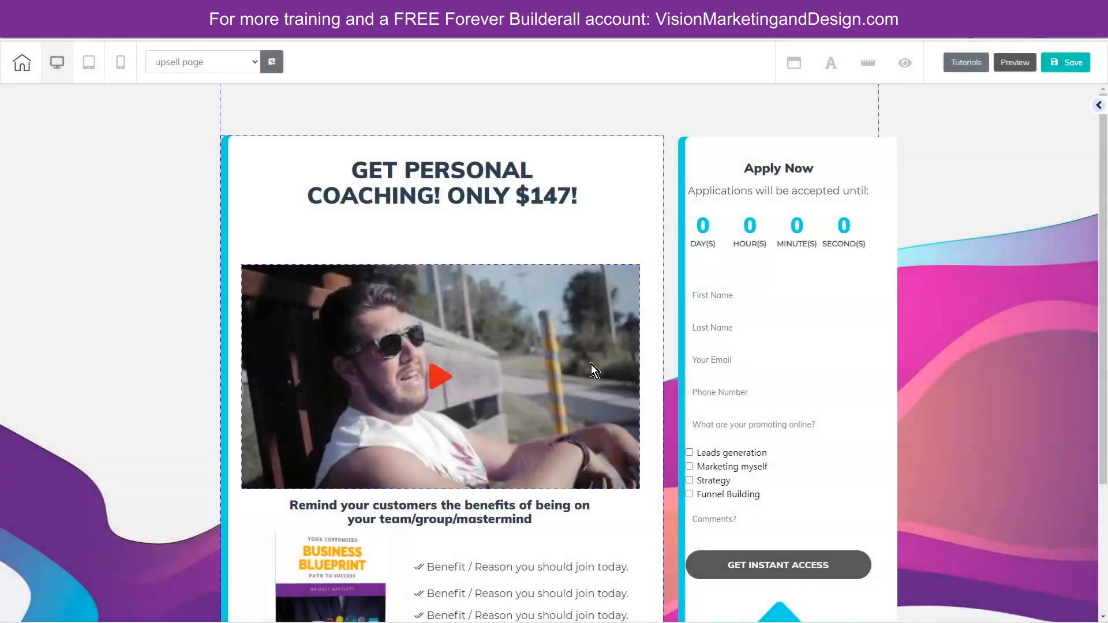
Step: Preview the finished upsell page and scroll through it
{"action": "mouse_move", "coordinate": [386, 618]}
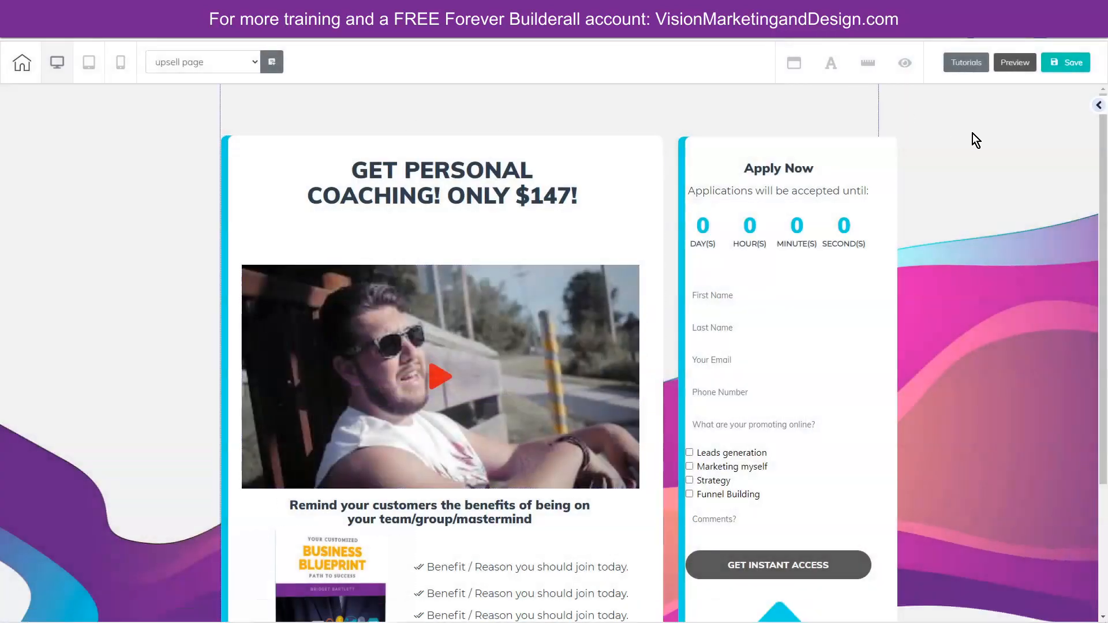
{"action": "left_click", "coordinate": [1016, 64]}
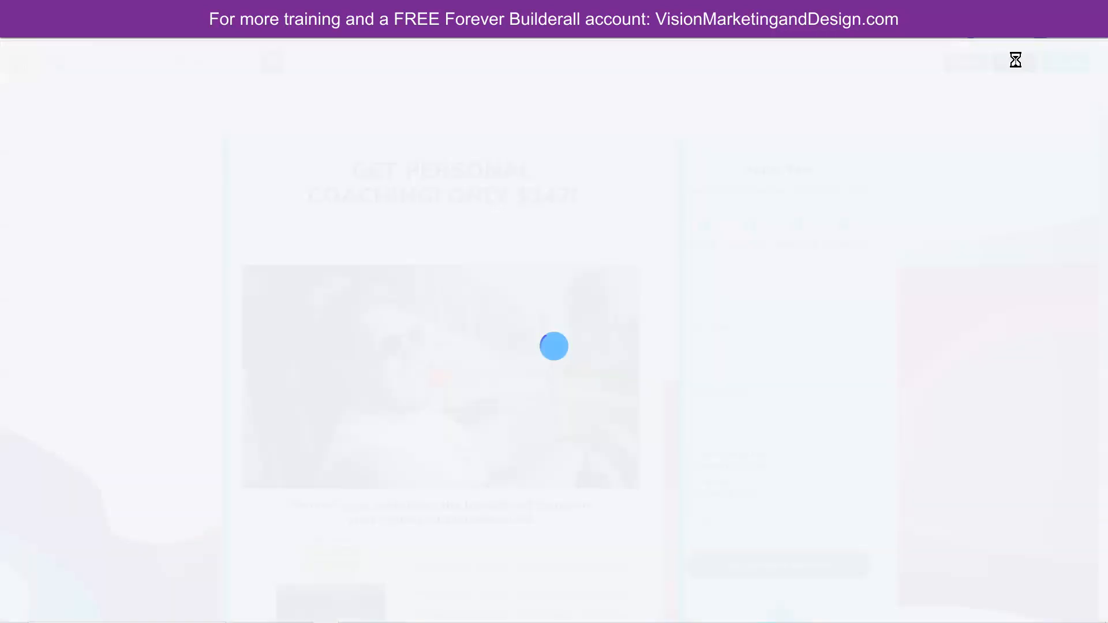
{"action": "scroll", "coordinate": [958, 240], "scroll_direction": "down", "scroll_amount": 3}
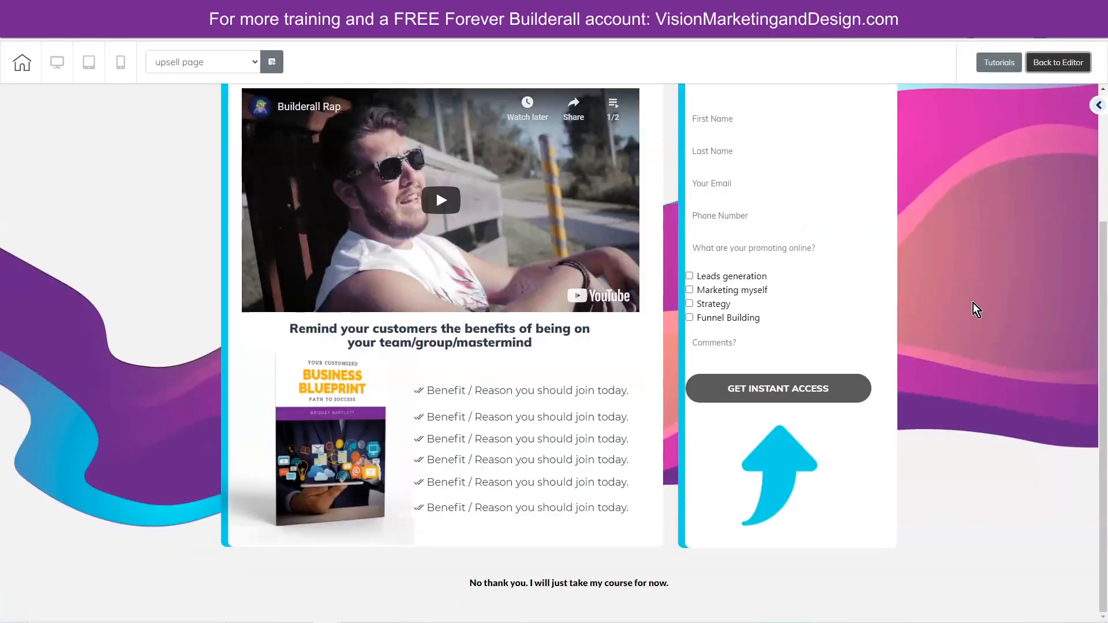
{"action": "scroll", "coordinate": [979, 364], "scroll_direction": "up", "scroll_amount": 3}
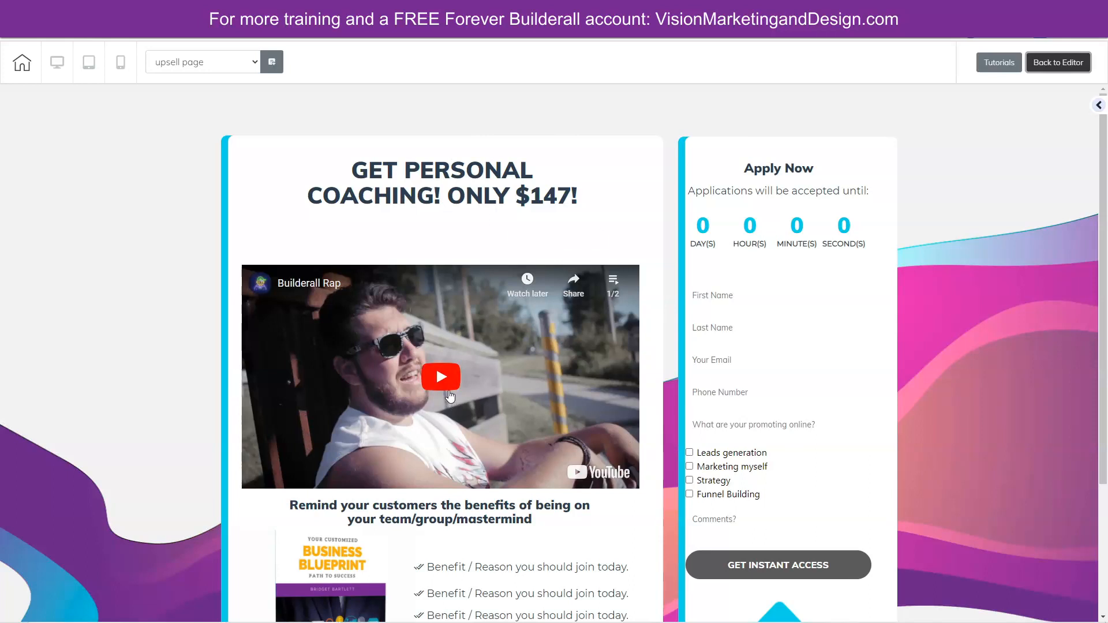
{"action": "scroll", "coordinate": [435, 366], "scroll_direction": "down", "scroll_amount": 3}
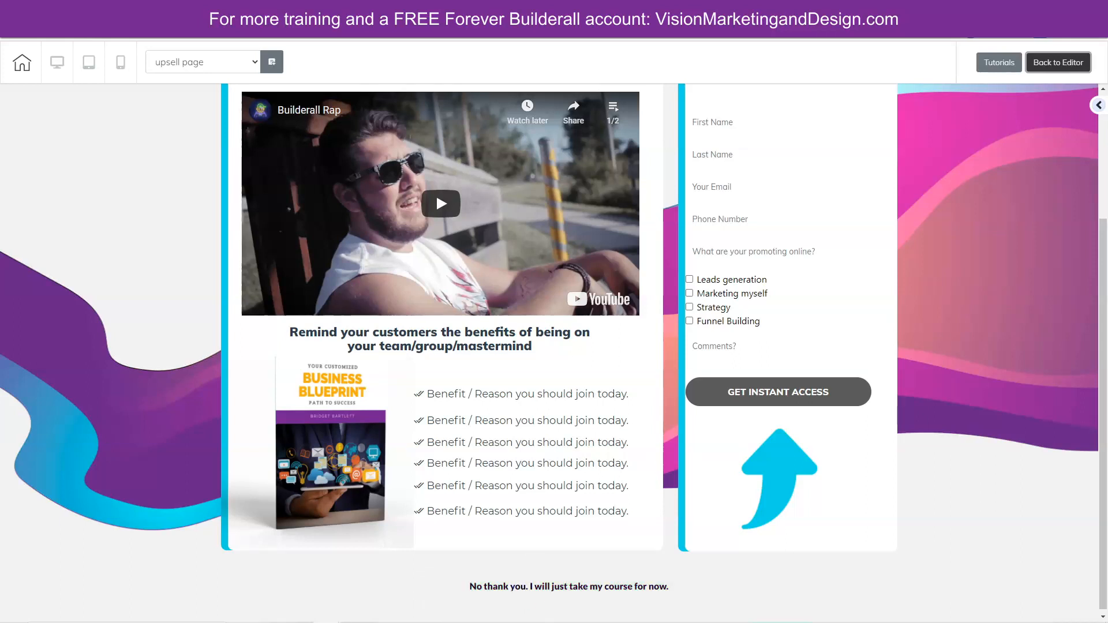
{"action": "scroll", "coordinate": [71, 294], "scroll_direction": "up", "scroll_amount": 2}
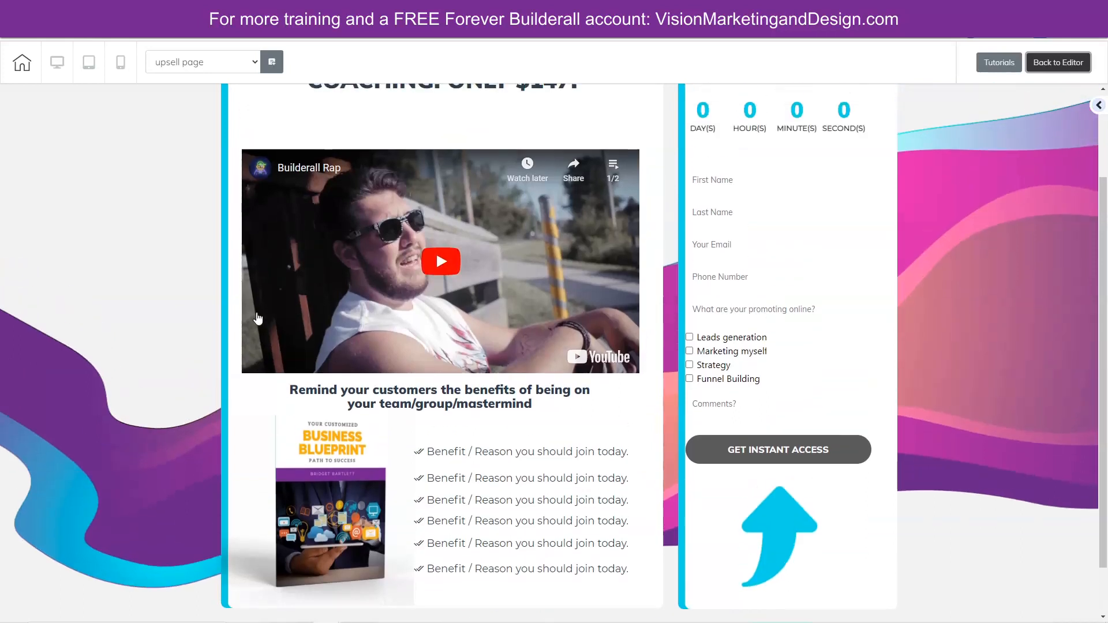